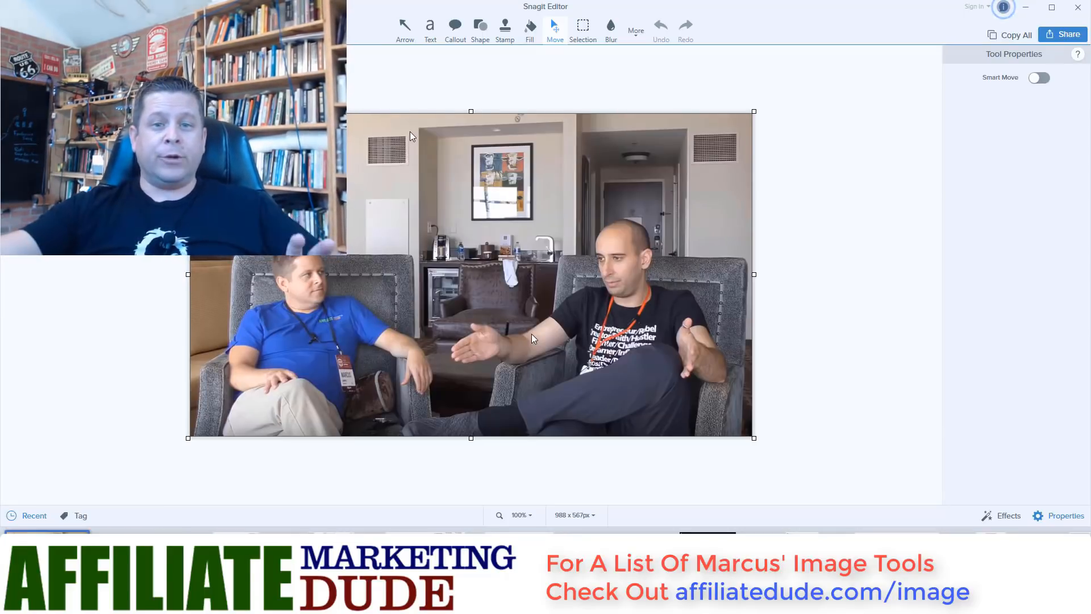
- Minimize Snagit Editor to reveal the Social Media Templates gallery behind it
left_click(1026, 7)
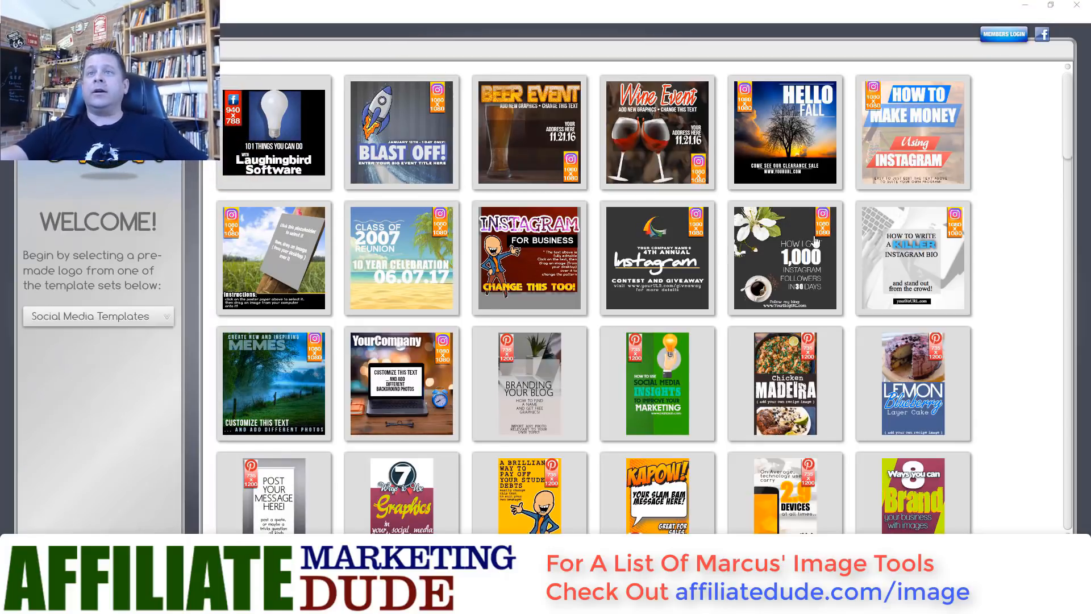
- Open the 'How I Got 1,000 Instagram Followers' template from the Social Media Templates gallery
scroll(1011, 264, "down", 5)
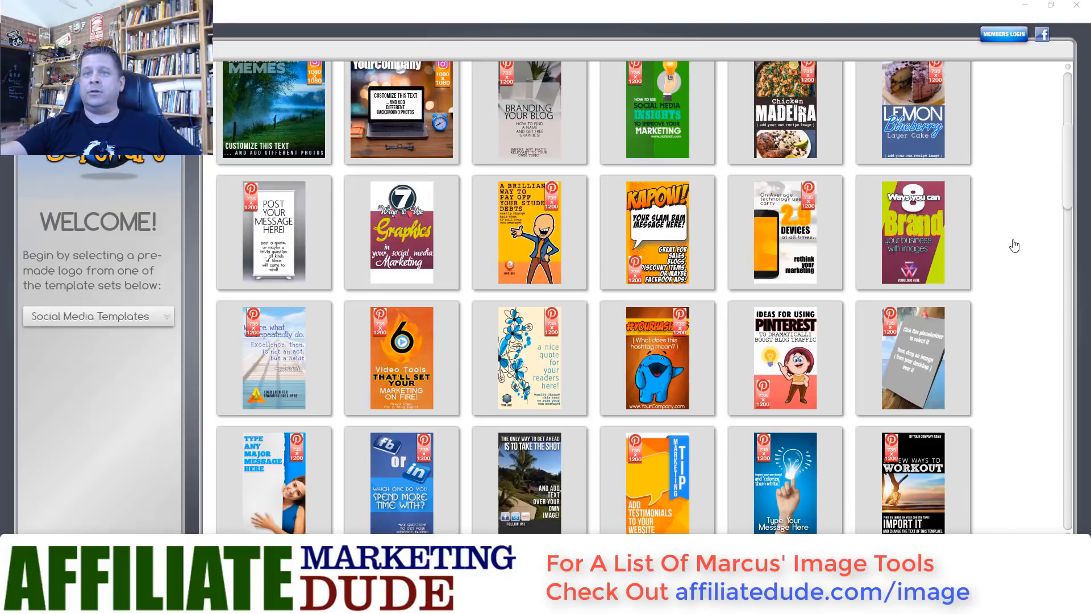
scroll(1014, 246, "up", 5)
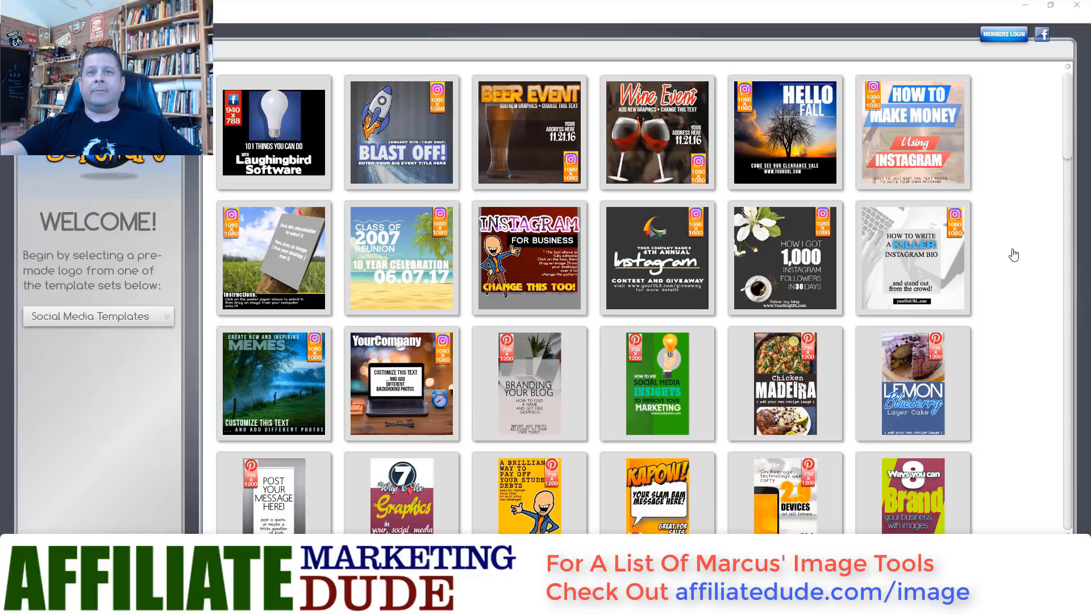
left_click(763, 284)
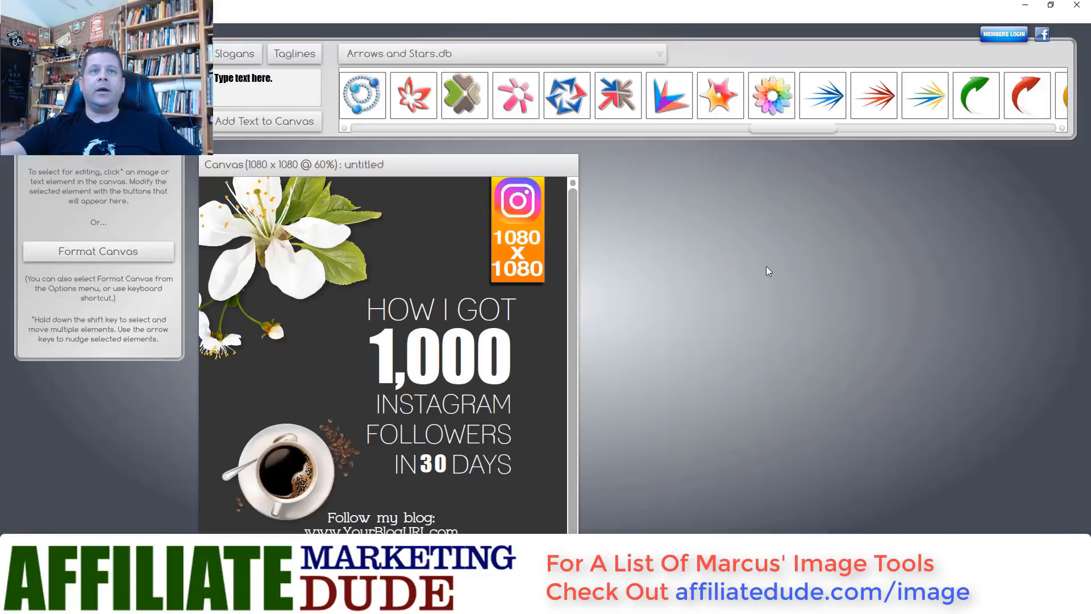
- Delete the flower, Instagram badge and coffee cup images, then paste in the photo of two men
left_click_drag(476, 167, 511, 159)
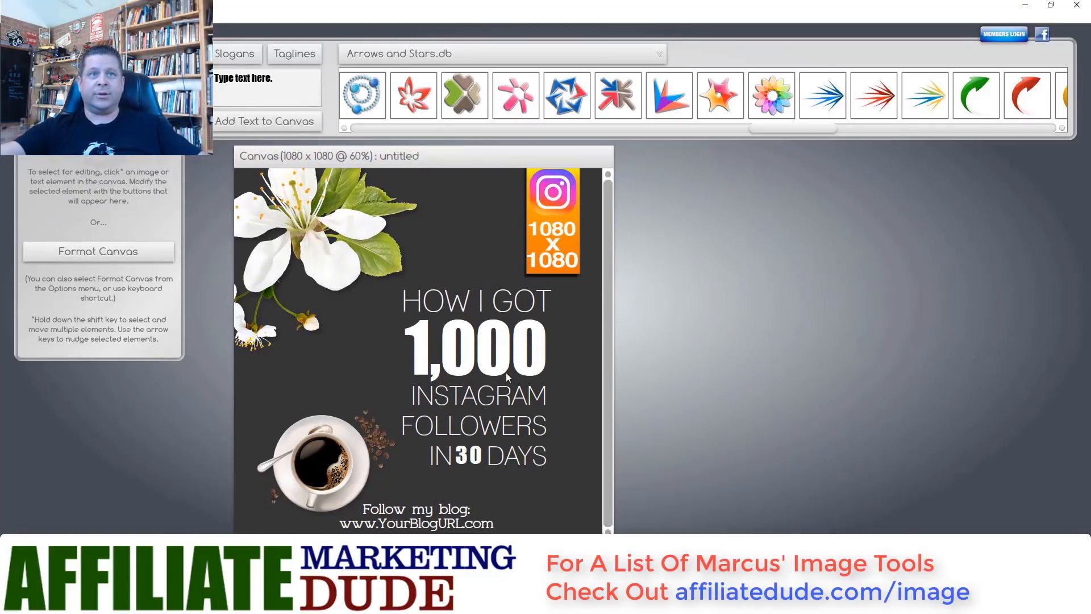
left_click(316, 211)
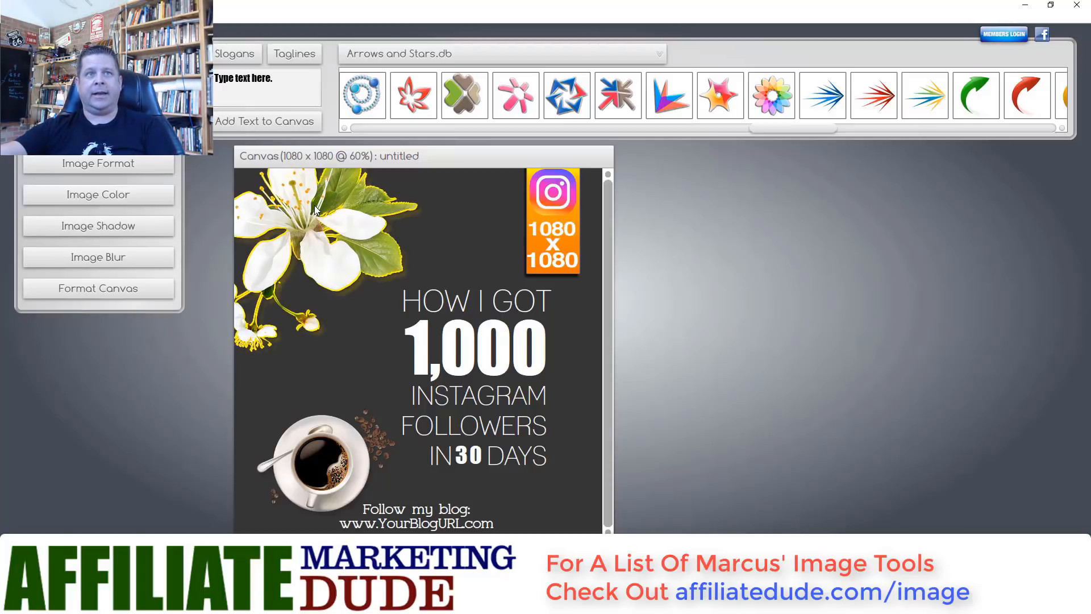
key("Delete")
left_click(534, 221)
key("Delete")
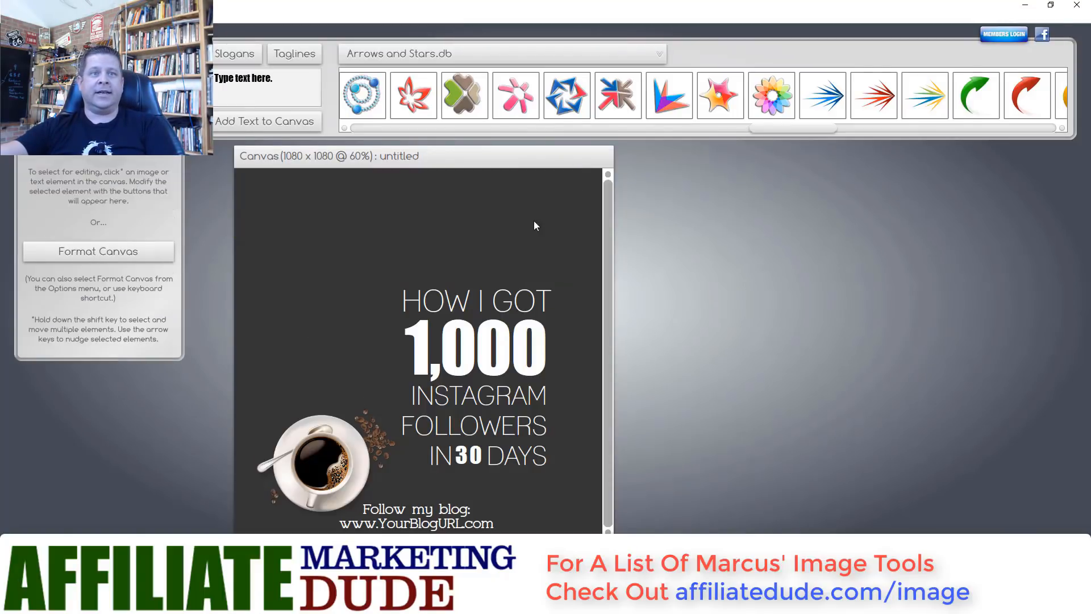
left_click(316, 437)
key("Delete")
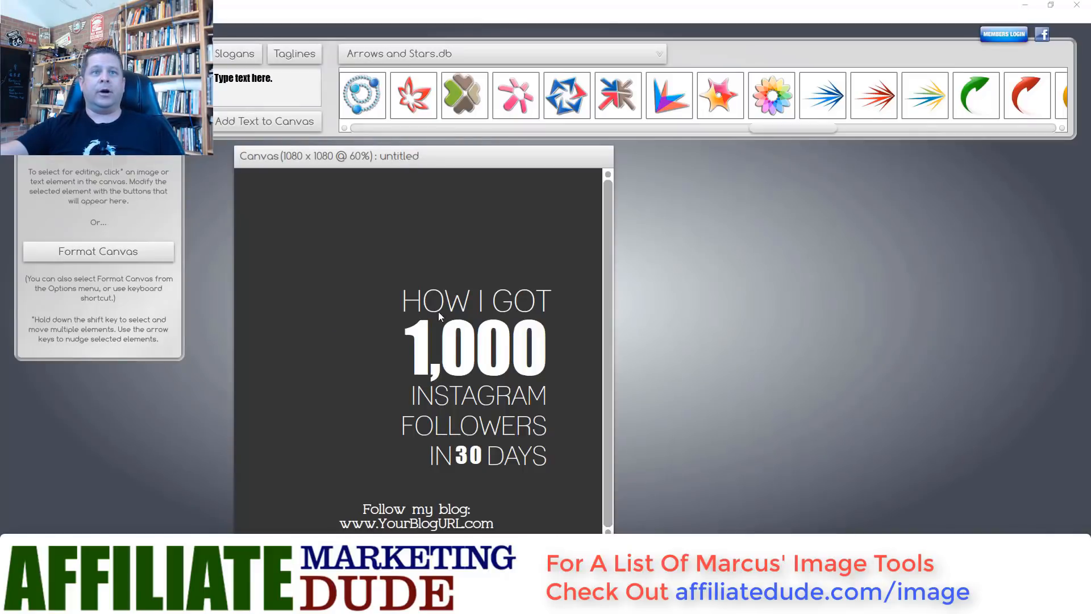
key("ctrl+v")
- Reposition the pasted photo of two men toward the top of the canvas
left_click_drag(390, 272, 441, 359)
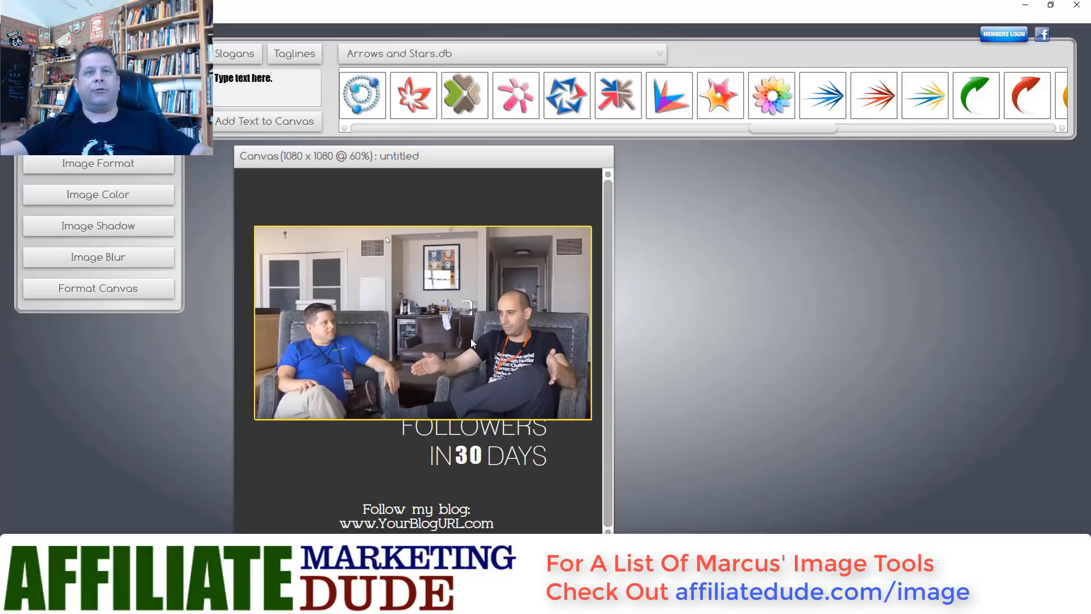
key("Delete")
left_click(8, 18)
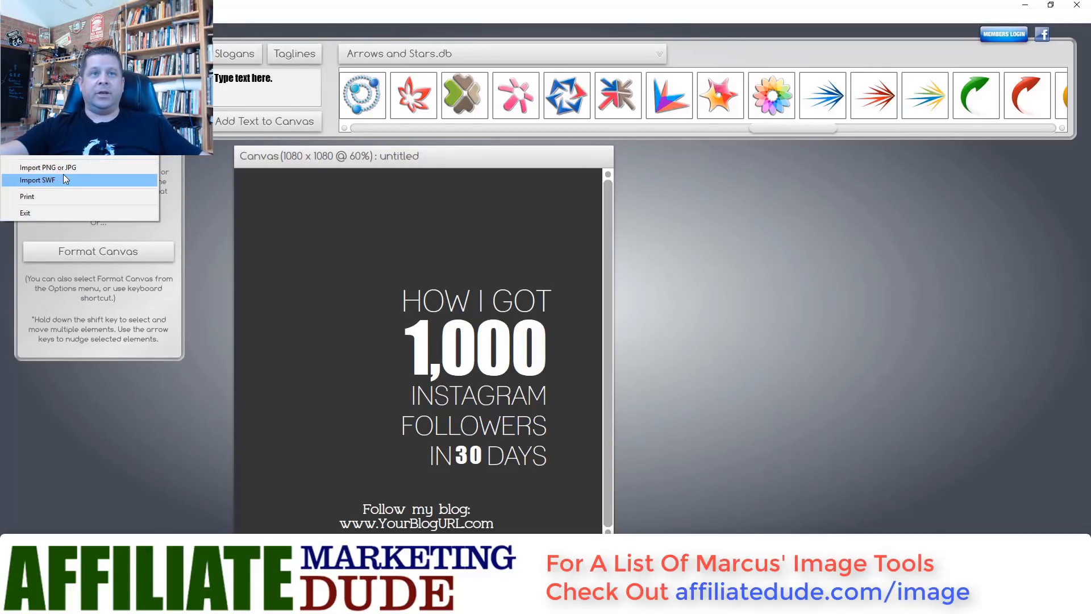
left_click(288, 207)
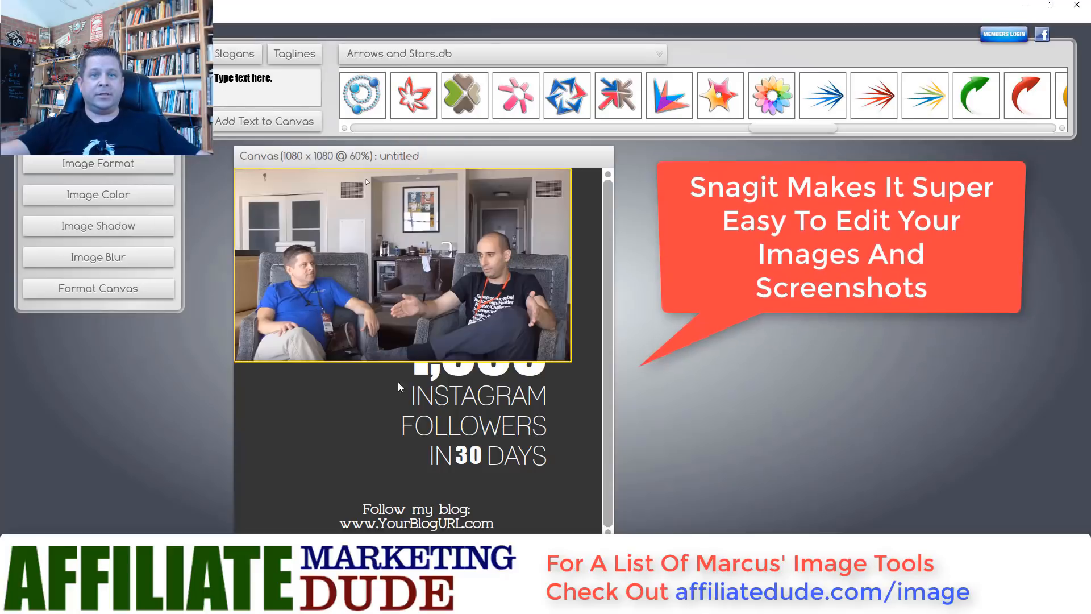
left_click_drag(516, 330, 434, 312)
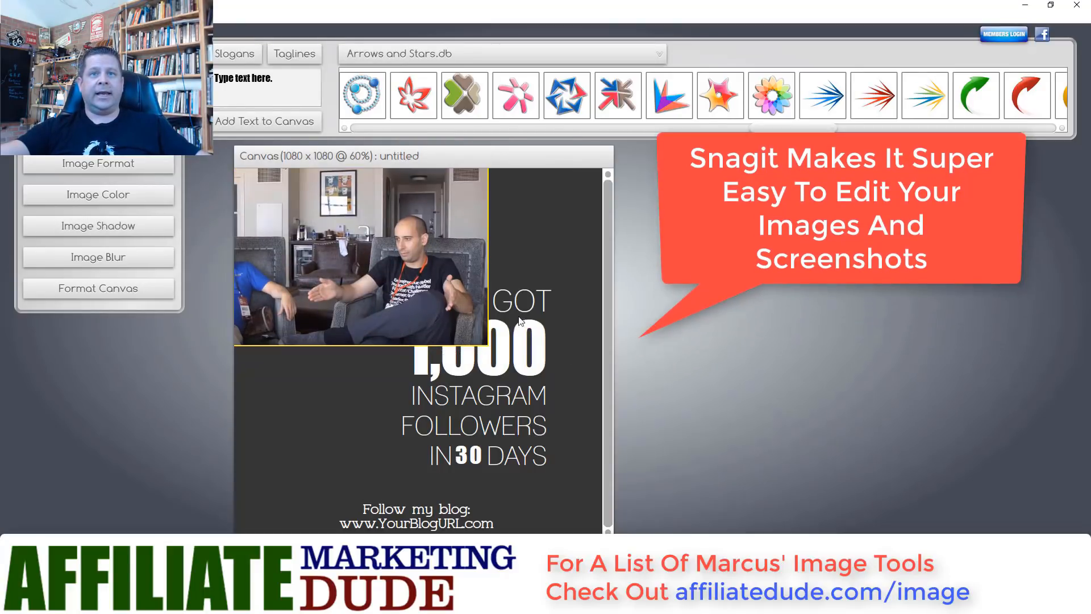
- Move the HOW I GOT, 1,000 and INSTAGRAM text blocks below the photo and shift the photo right
left_click(520, 310)
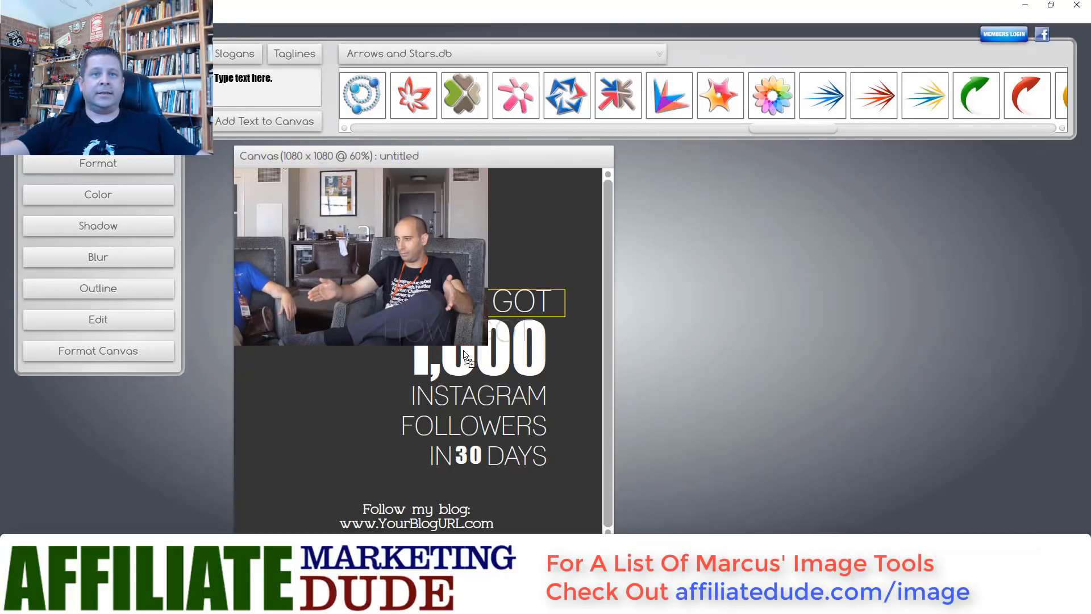
left_click_drag(520, 310, 336, 408)
left_click_drag(417, 361, 412, 446)
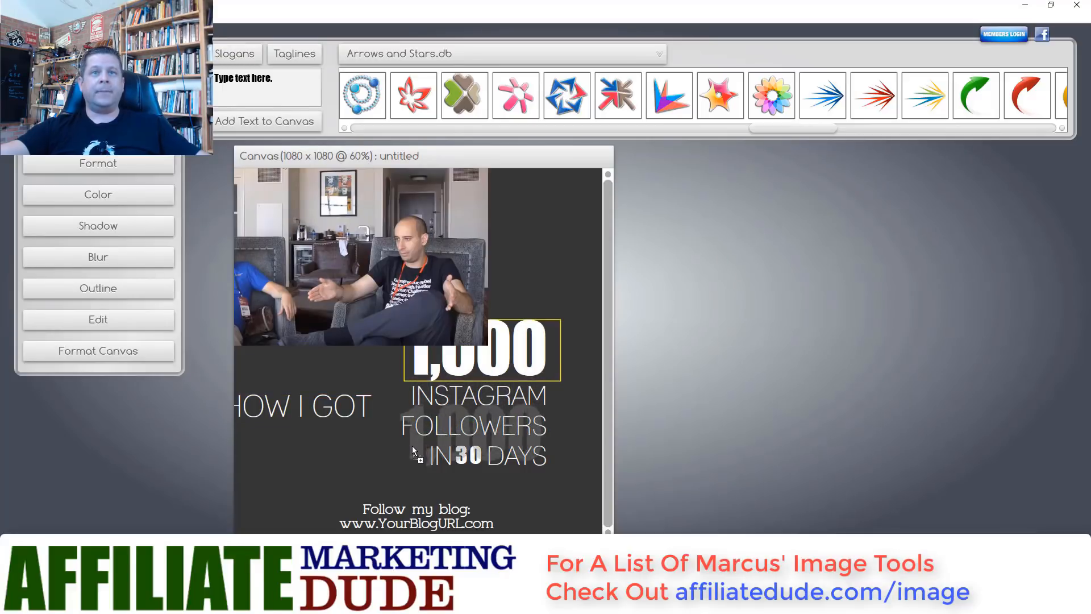
left_click_drag(411, 299, 501, 313)
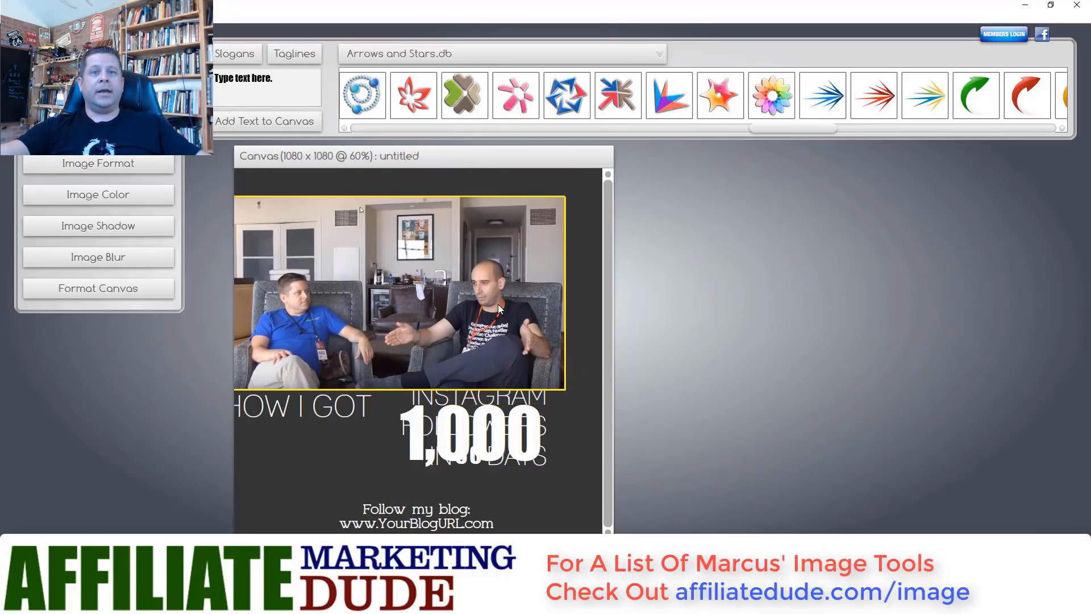
left_click_drag(471, 417, 410, 466)
left_click_drag(364, 404, 454, 439)
left_click_drag(472, 348, 487, 350)
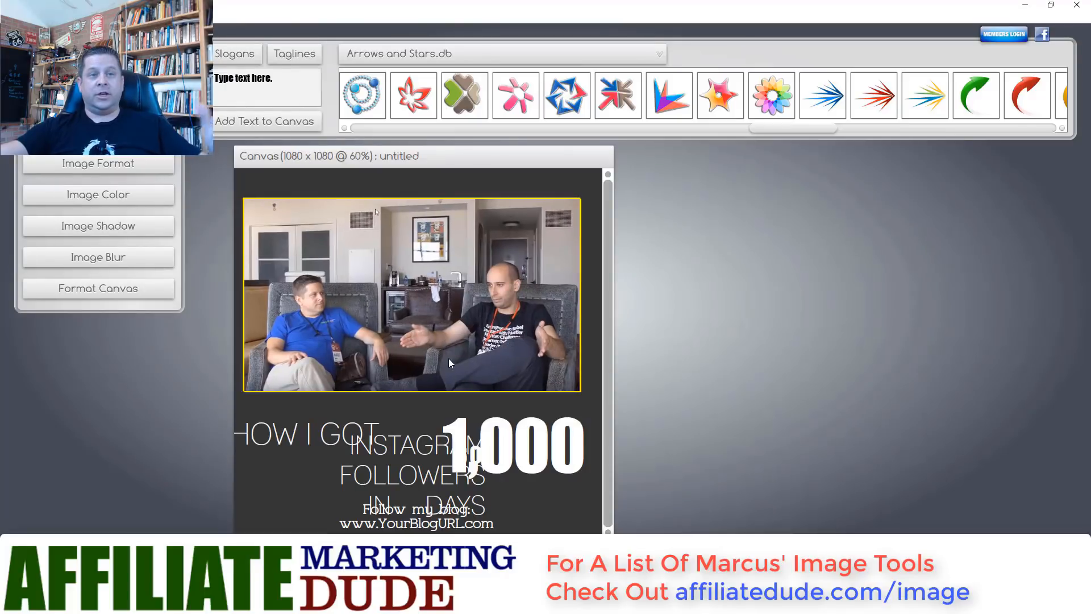
left_click(107, 170)
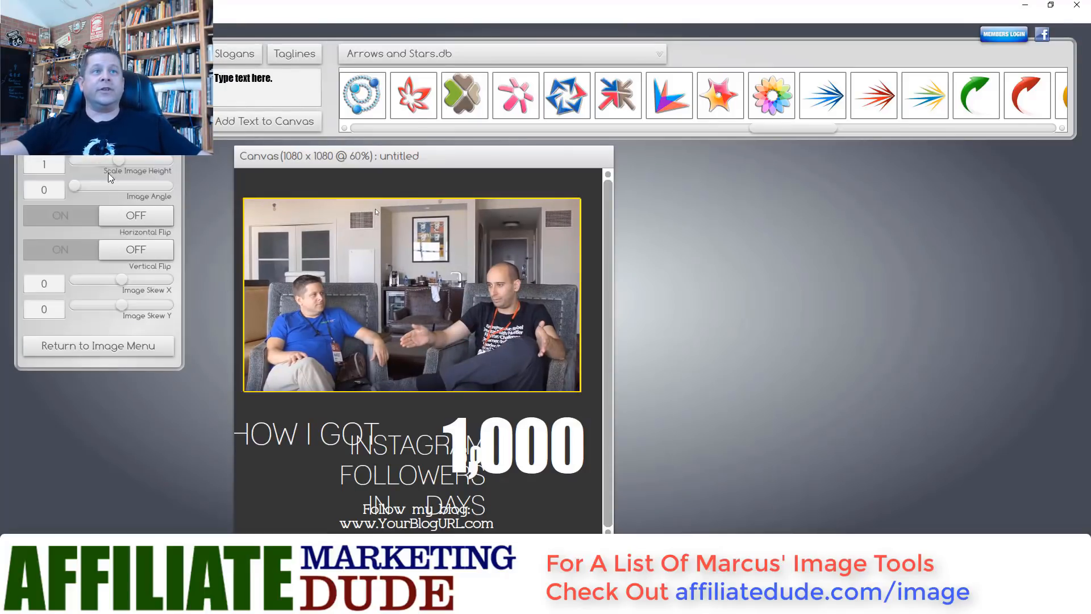
- Scale the photo up to span the canvas width, then bring up the 1080 x 1080 canvas settings
left_click_drag(118, 109, 124, 109)
left_click_drag(254, 265, 303, 267)
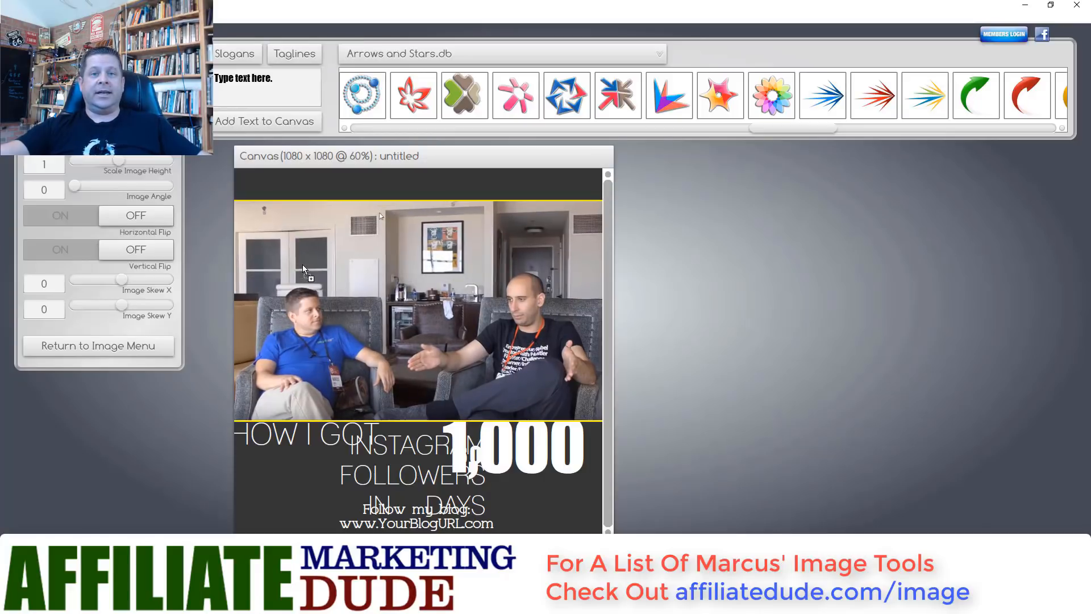
left_click(384, 451)
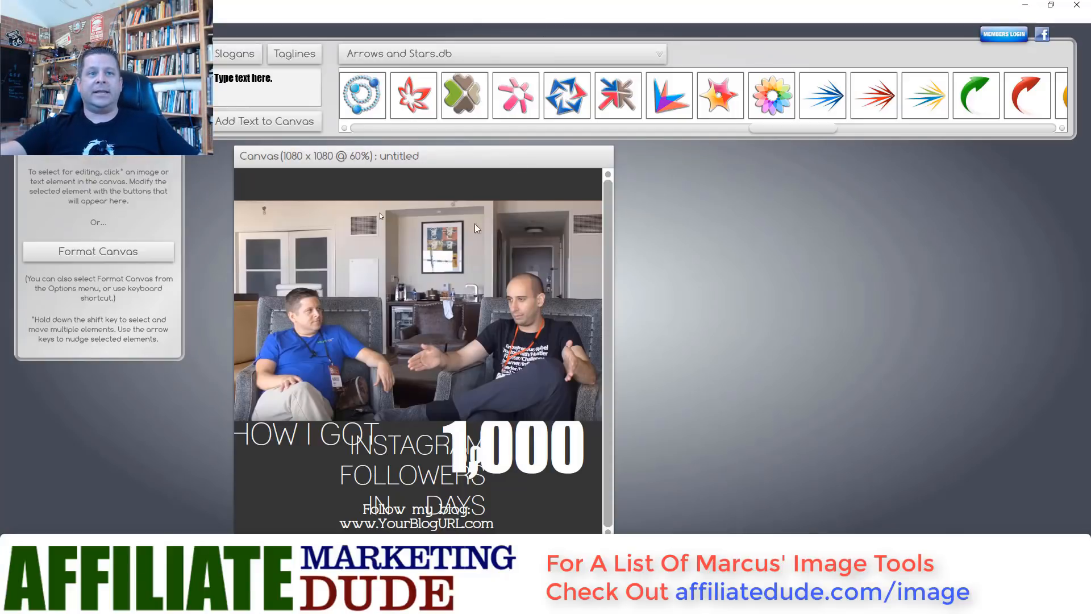
left_click(130, 252)
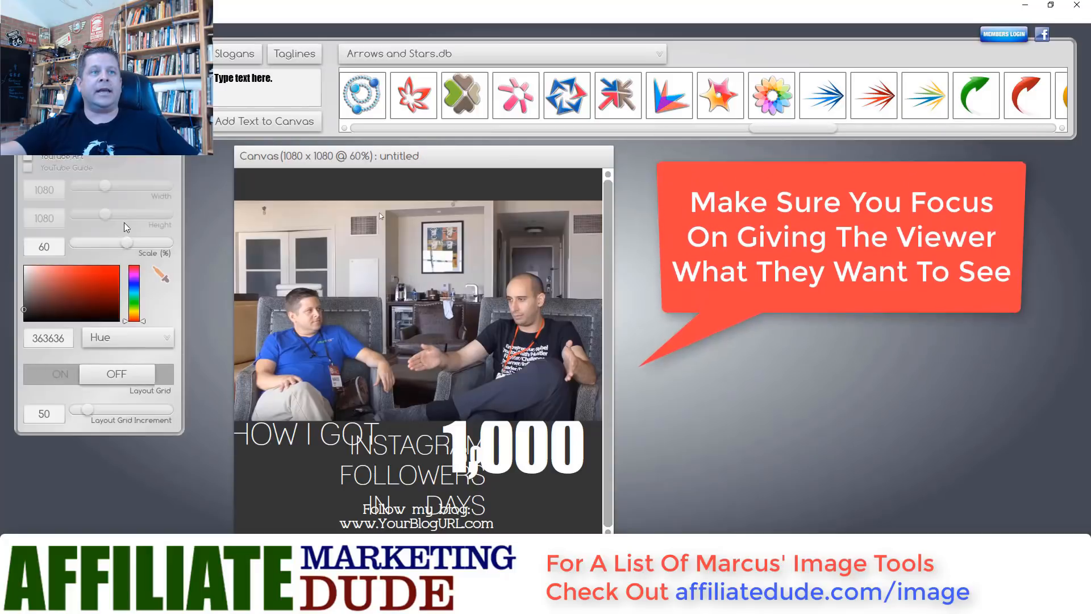
- Make the canvas background black (0), move 1,000 to the top and HOW I GOT lower
left_click_drag(26, 310, 24, 322)
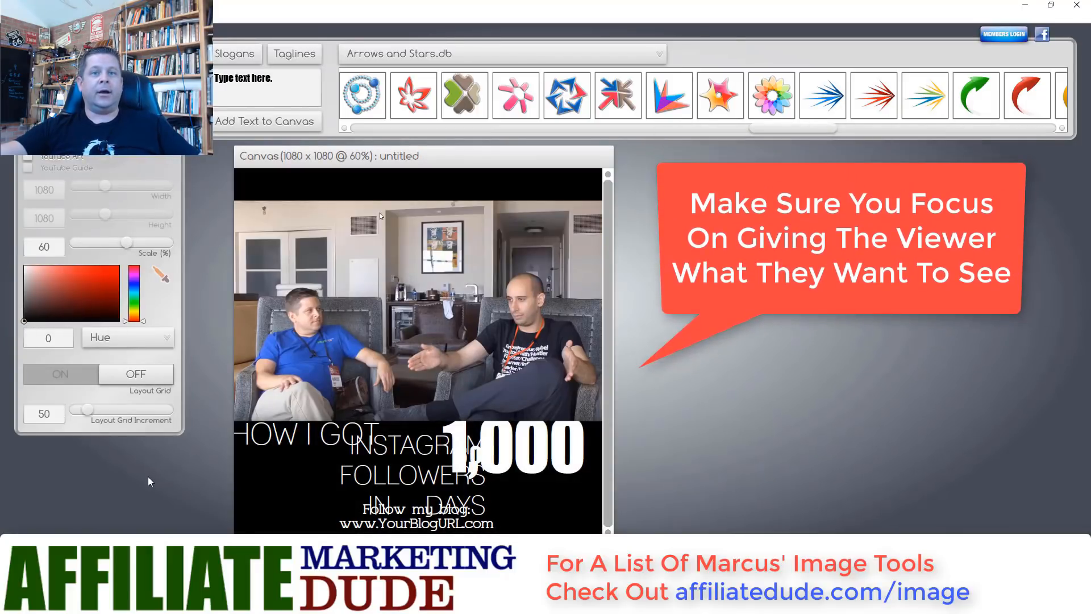
left_click_drag(464, 454, 380, 210)
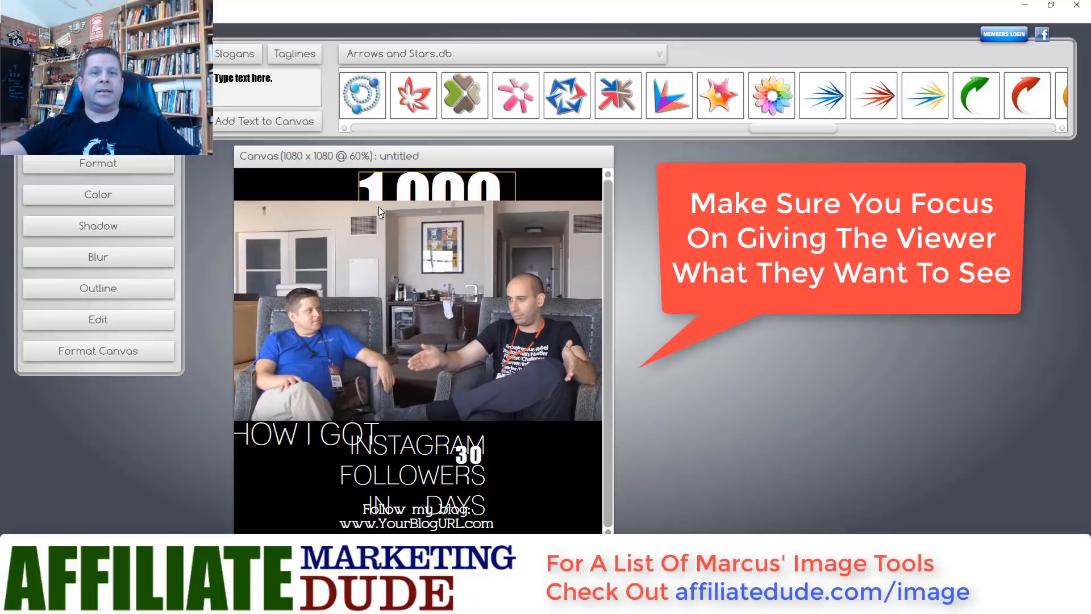
left_click_drag(372, 447, 361, 493)
left_click(423, 467)
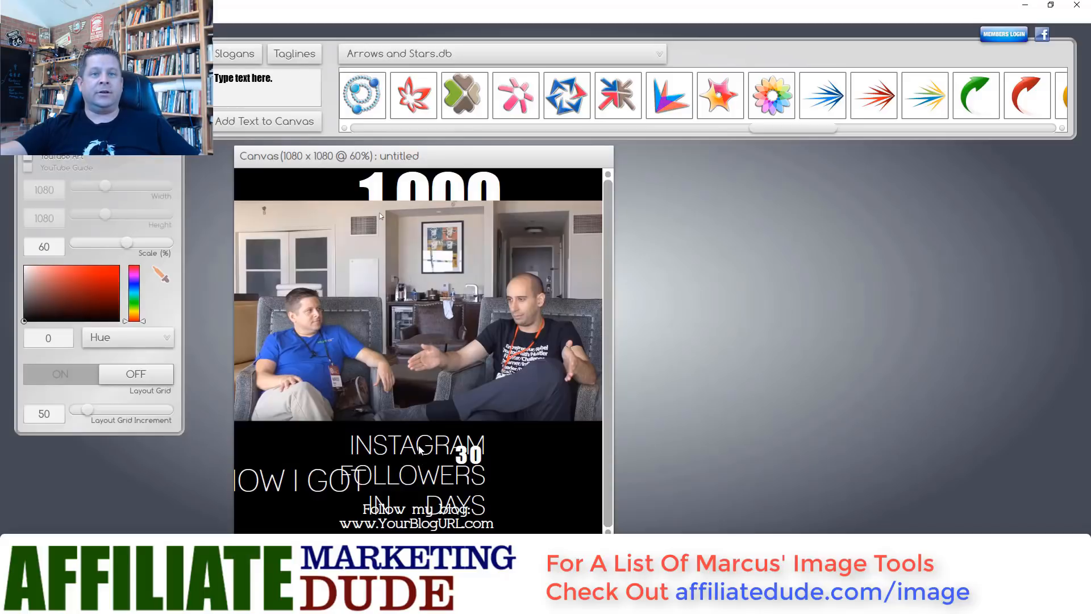
- Line up INSTAGRAM FOLLOWERS and 30 beside HOW I GOT, and lower the photo about 39 px
left_click(439, 455)
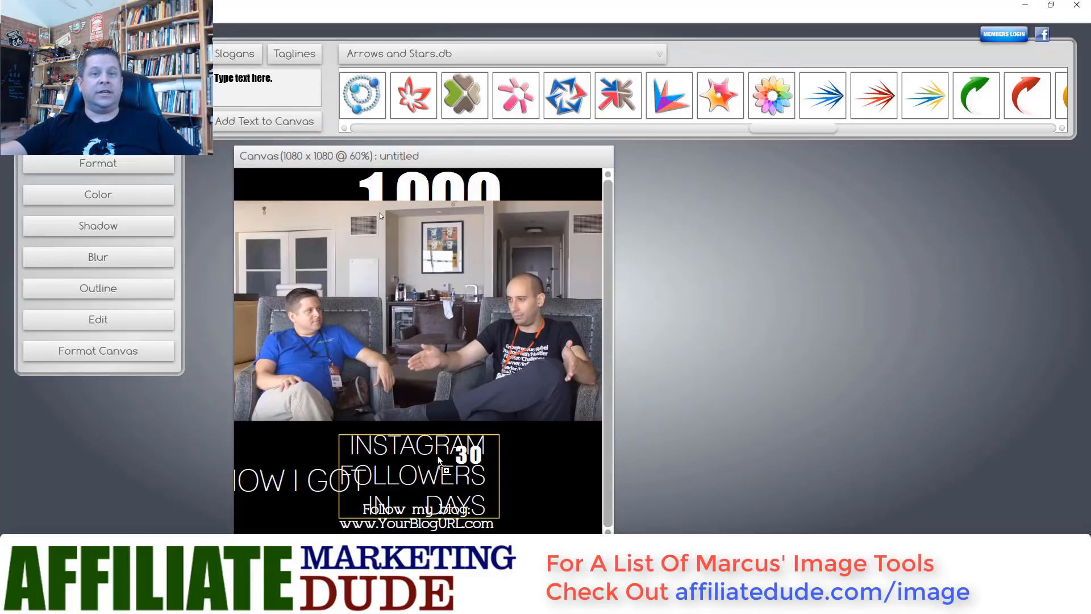
left_click_drag(439, 460, 465, 495)
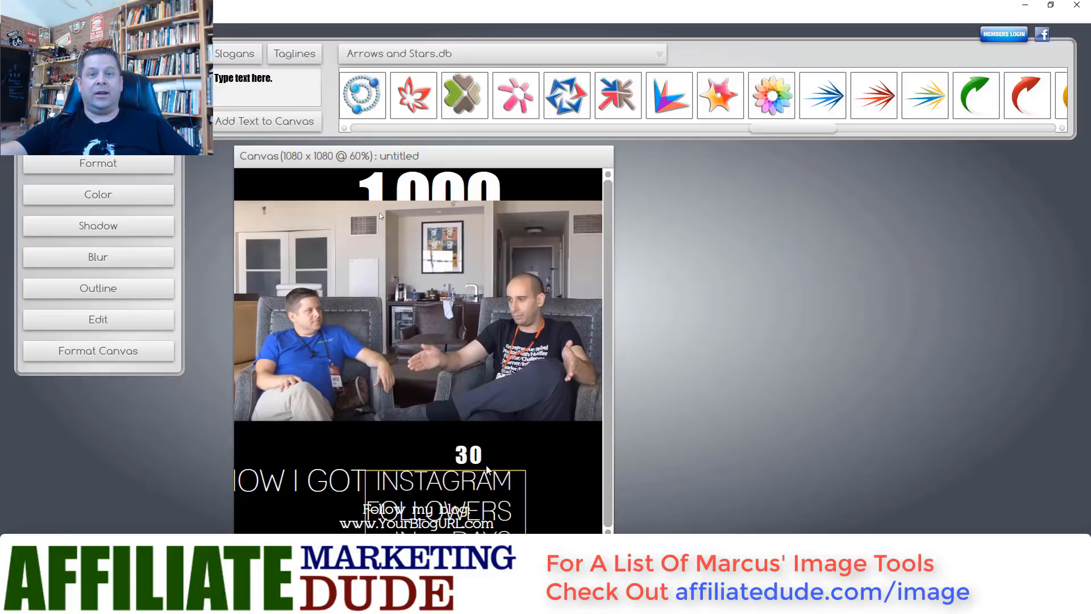
left_click(535, 479)
left_click_drag(476, 452, 538, 491)
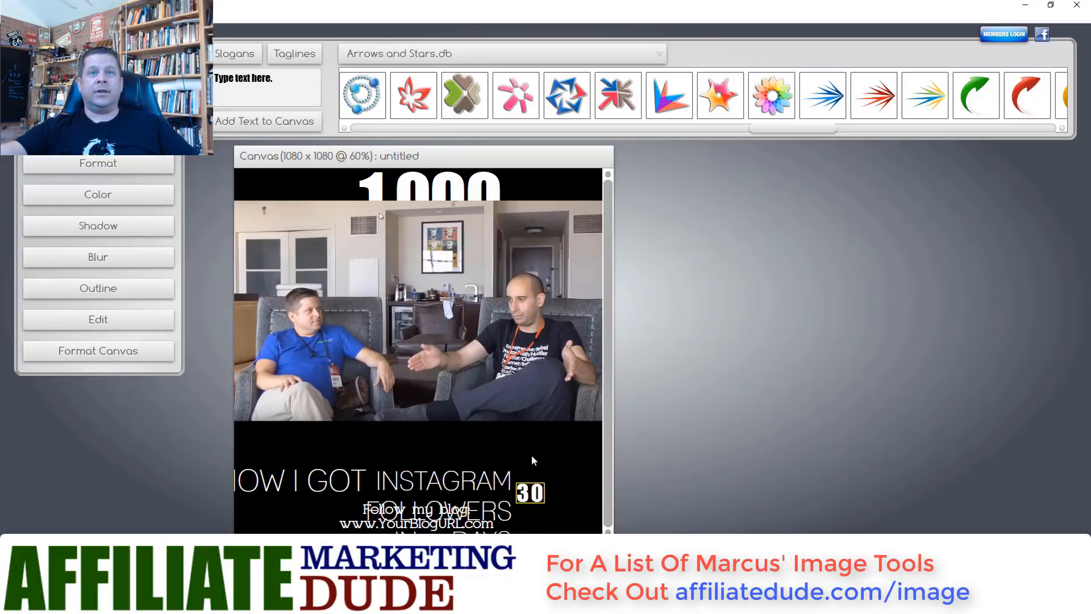
left_click_drag(499, 392, 501, 415)
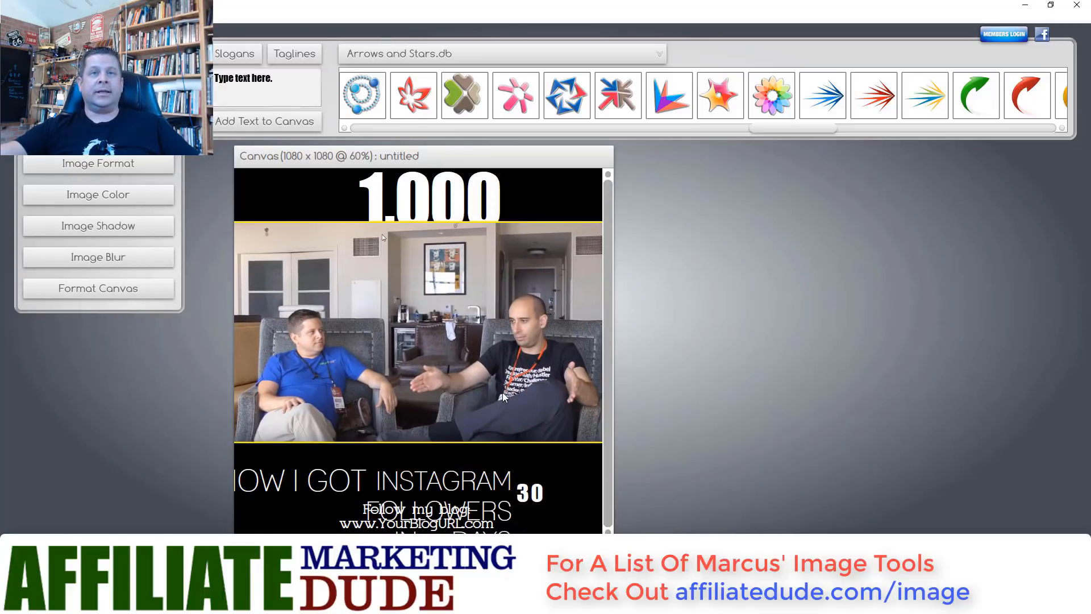
left_click(492, 204)
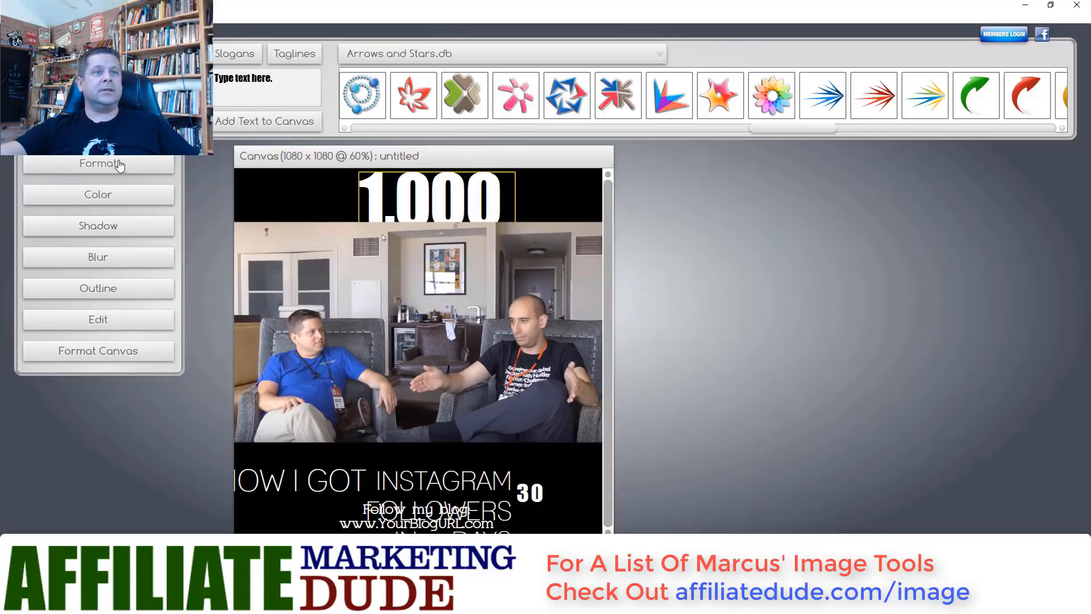
- Shrink 1,000 to text scale 130 and start rewriting it with the new headline wording
left_click(119, 165)
left_click_drag(113, 283, 98, 283)
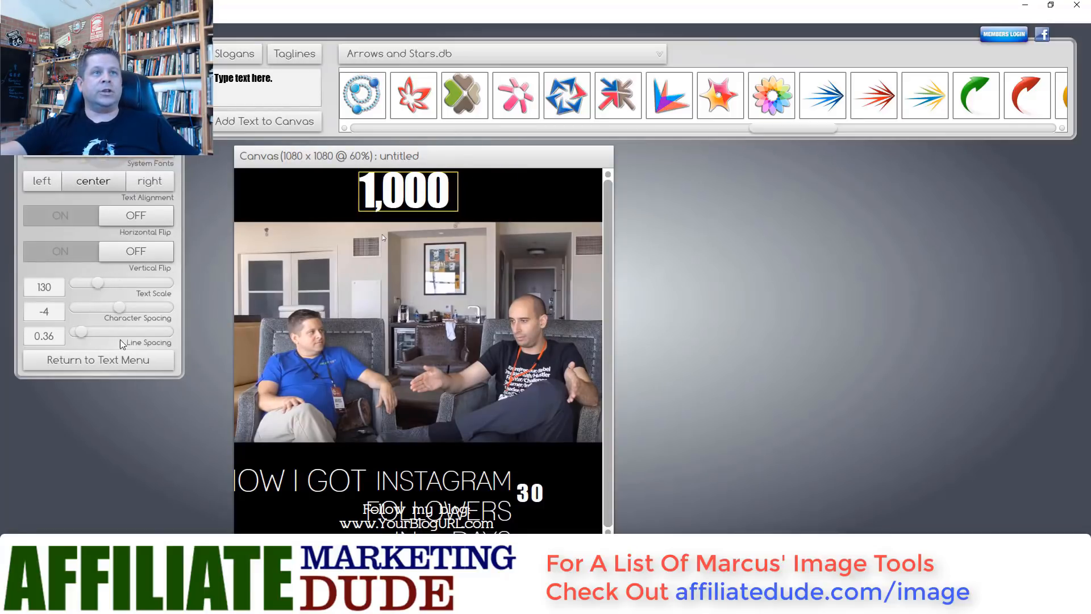
left_click(124, 360)
left_click(104, 318)
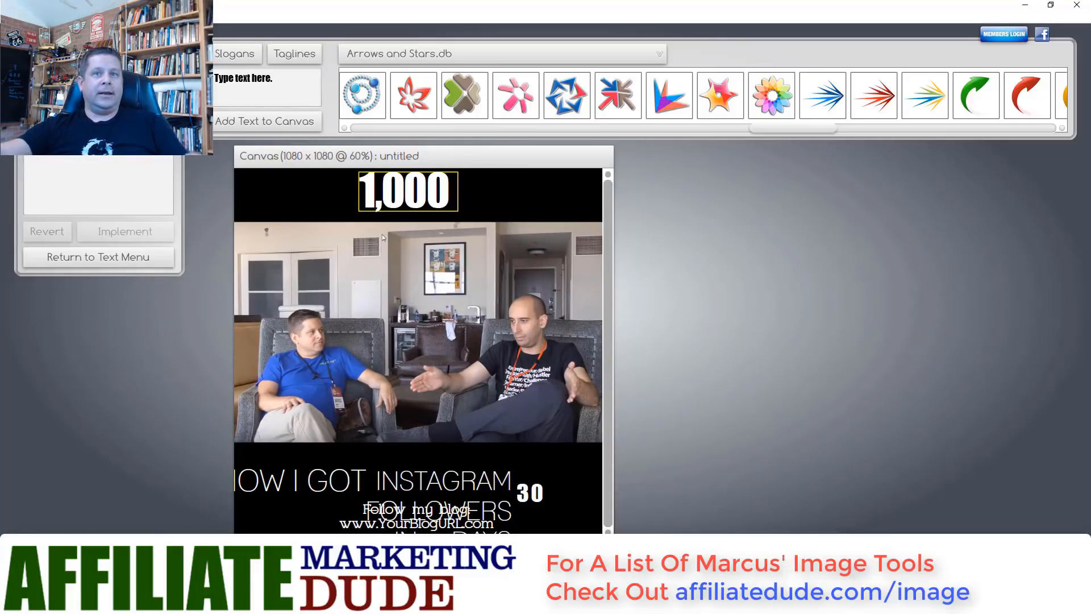
key("BackSpace")
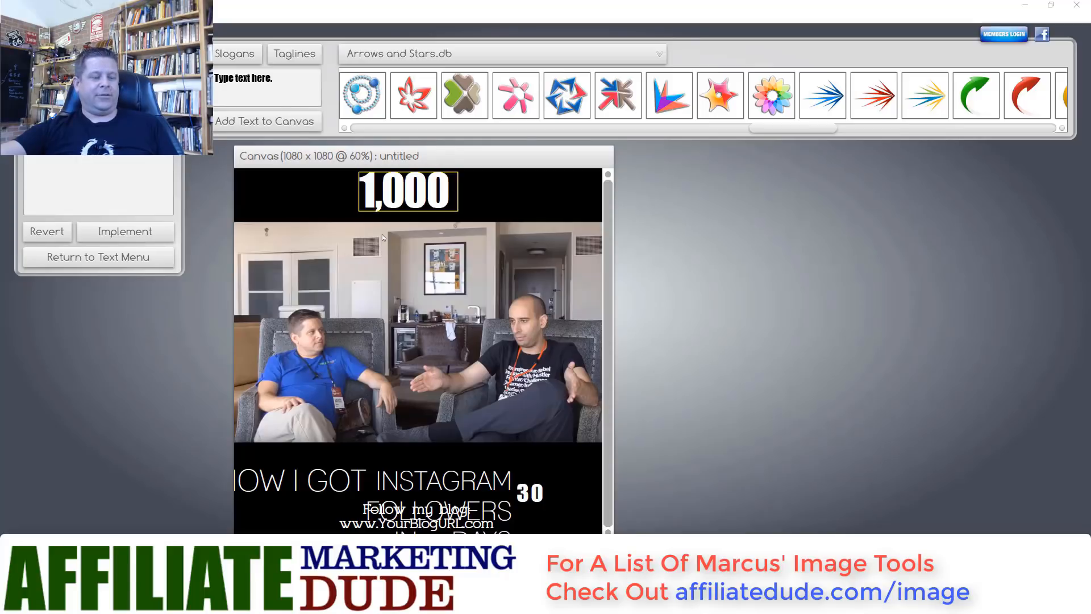
- Apply the two-line '25 Success Tips With' headline, shift it left, and lower the photo
left_click(131, 233)
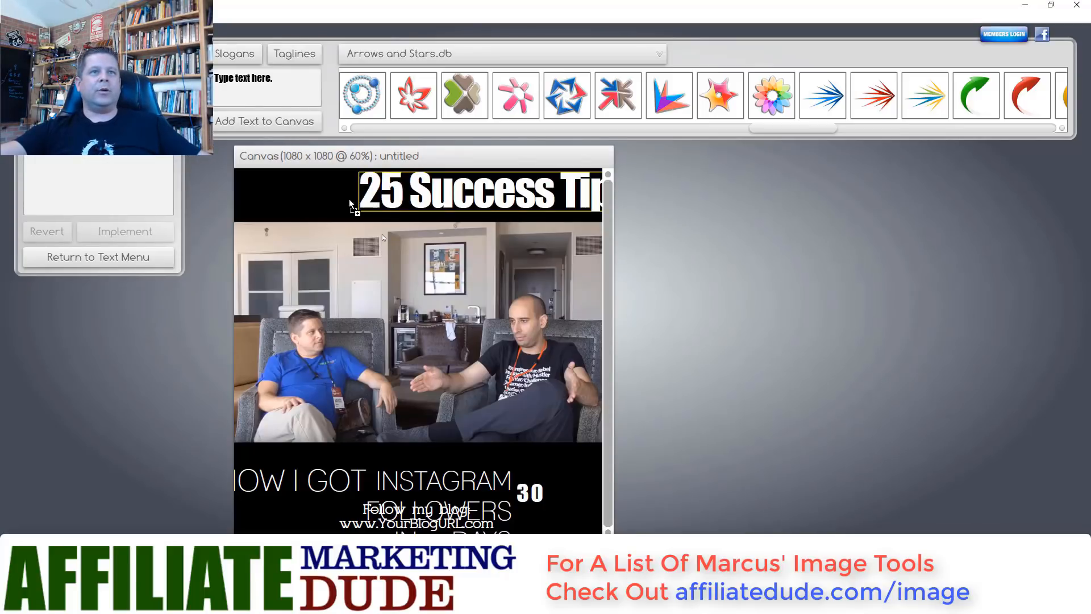
left_click_drag(396, 211, 270, 227)
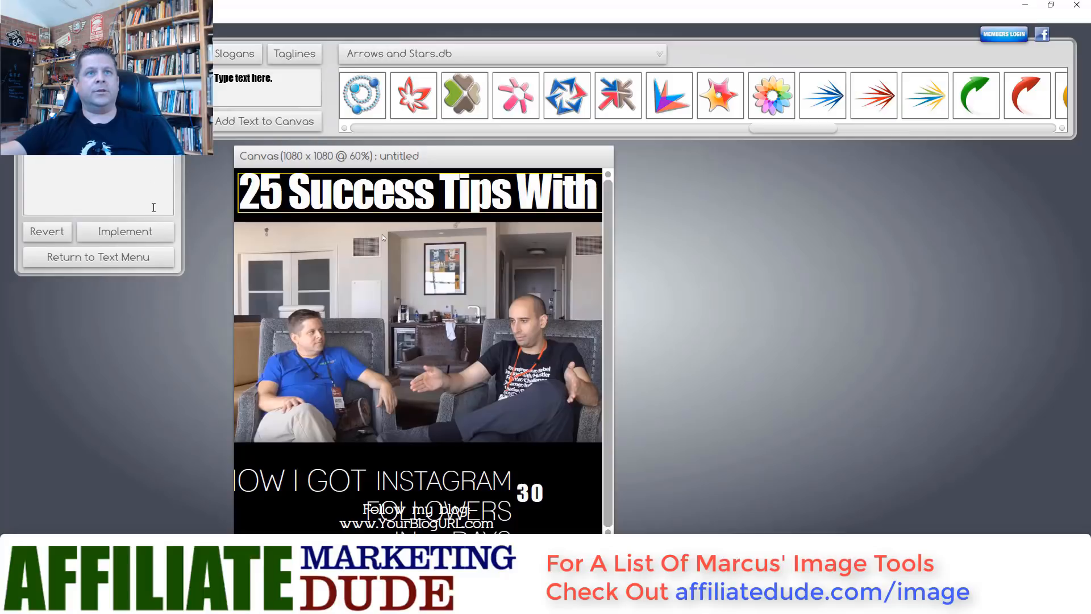
left_click(125, 232)
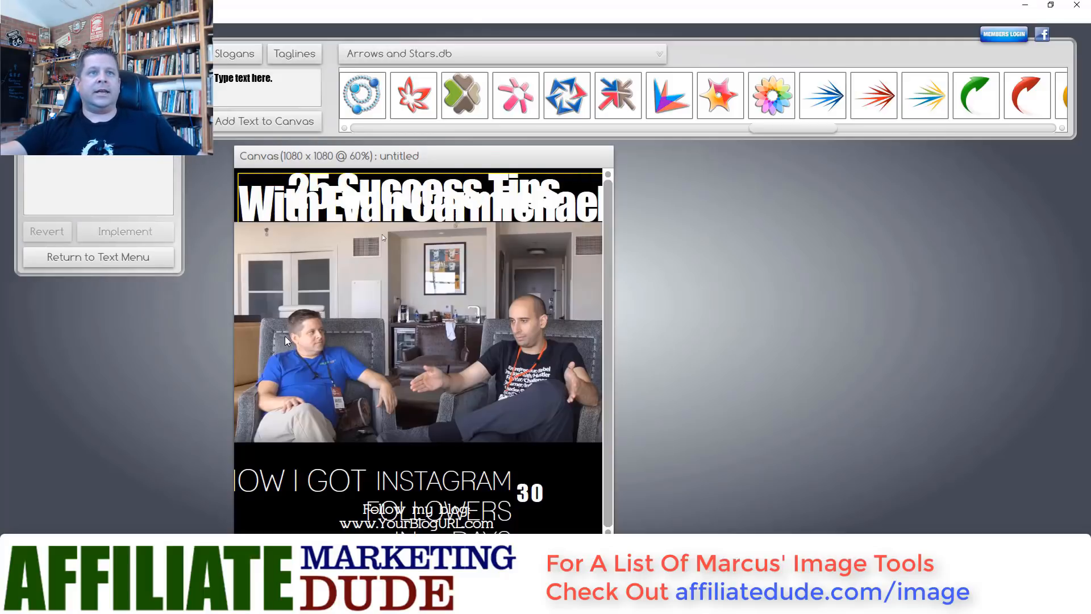
left_click_drag(274, 324, 272, 350)
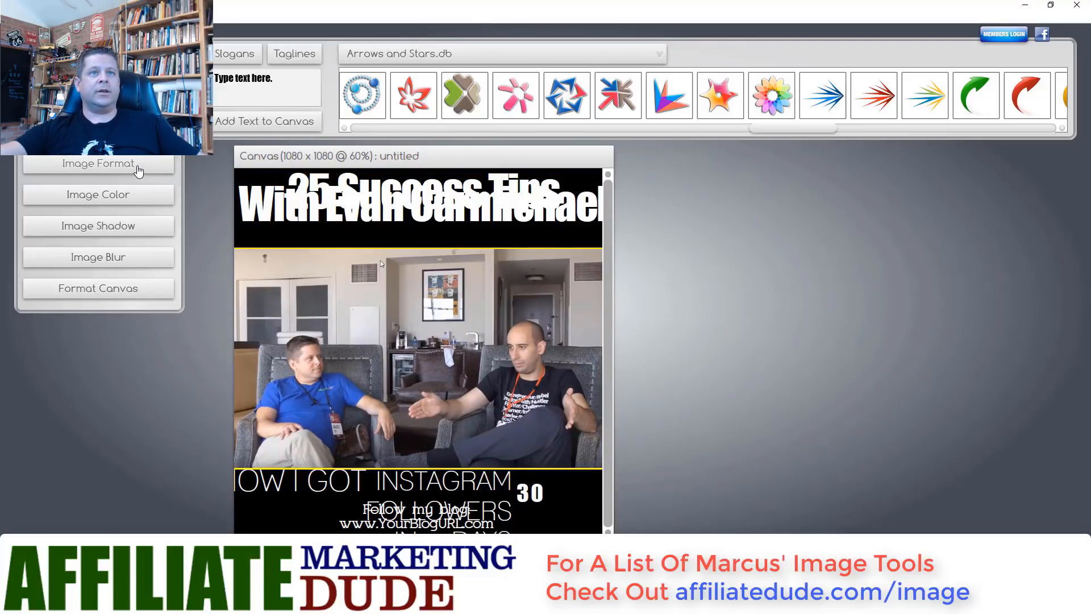
left_click(319, 205)
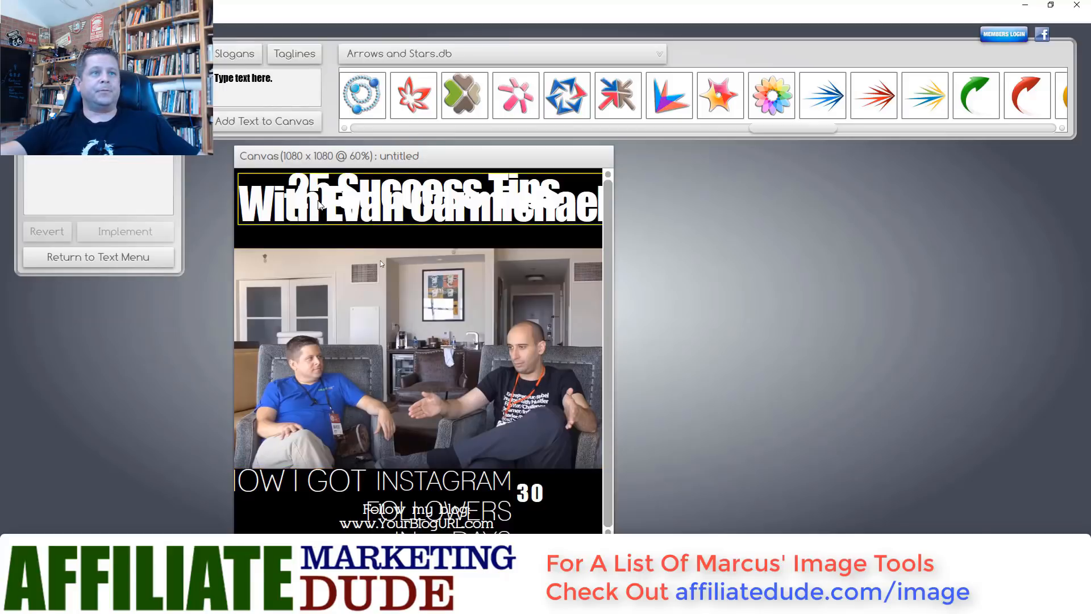
left_click(112, 253)
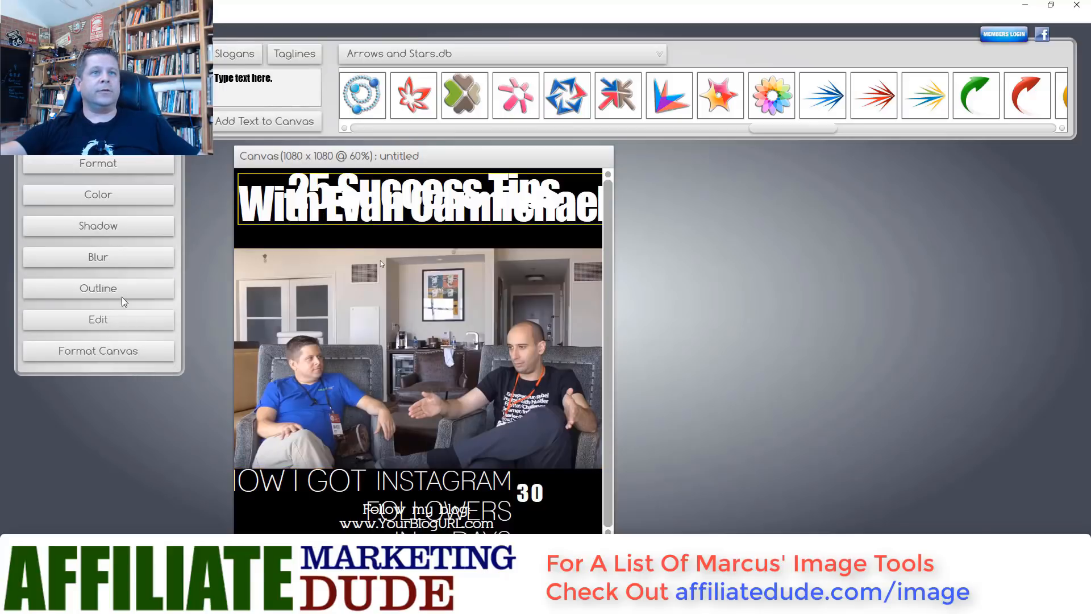
left_click(106, 164)
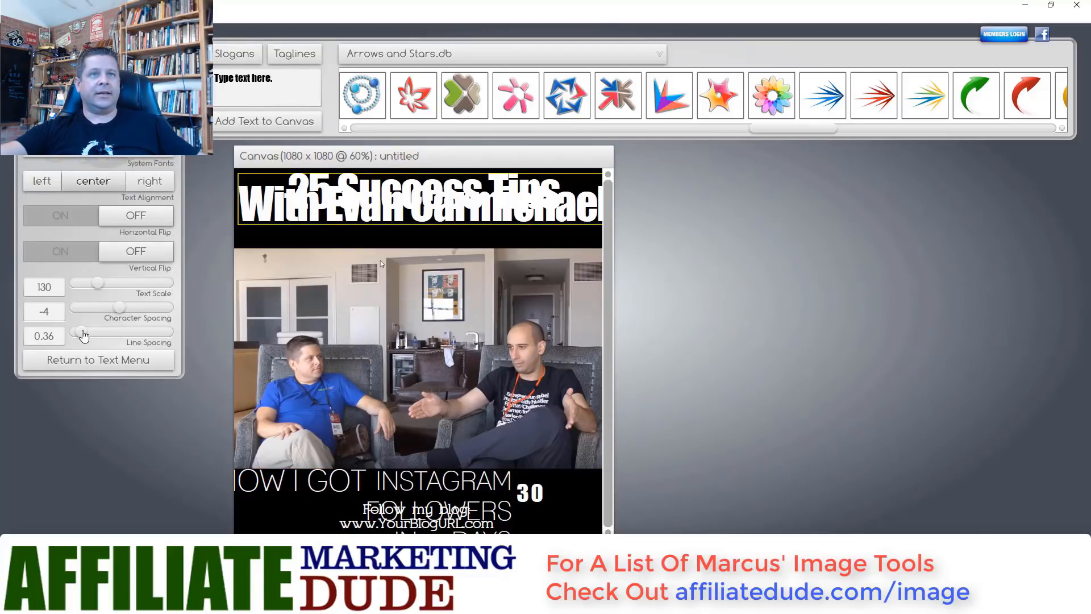
- Tune the headline's line spacing, text scale 112 and character spacing 3 to fit the width
left_click_drag(81, 332, 94, 341)
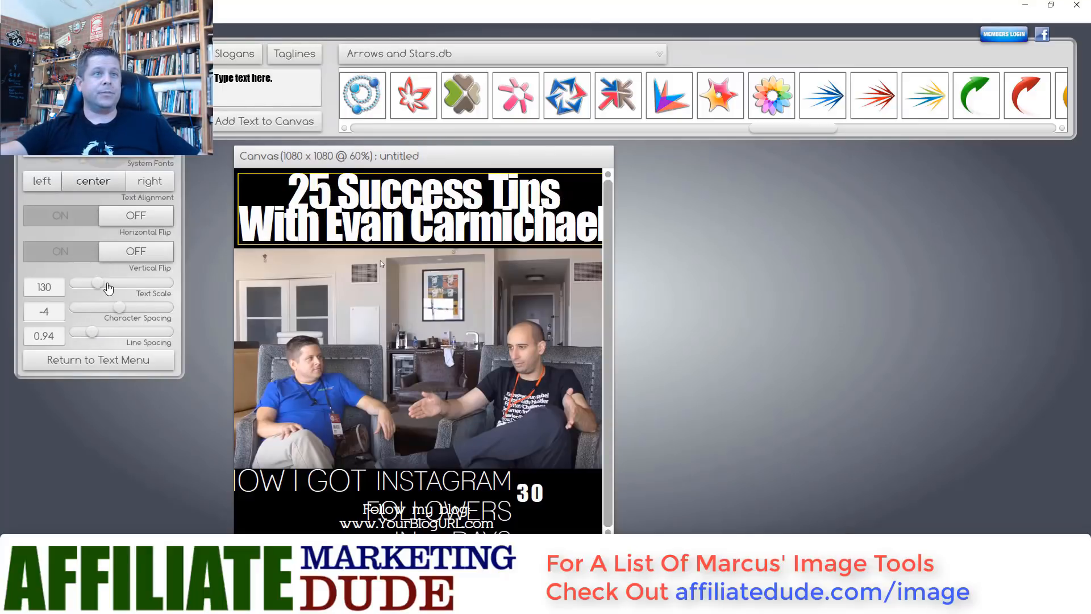
left_click_drag(97, 290, 94, 292)
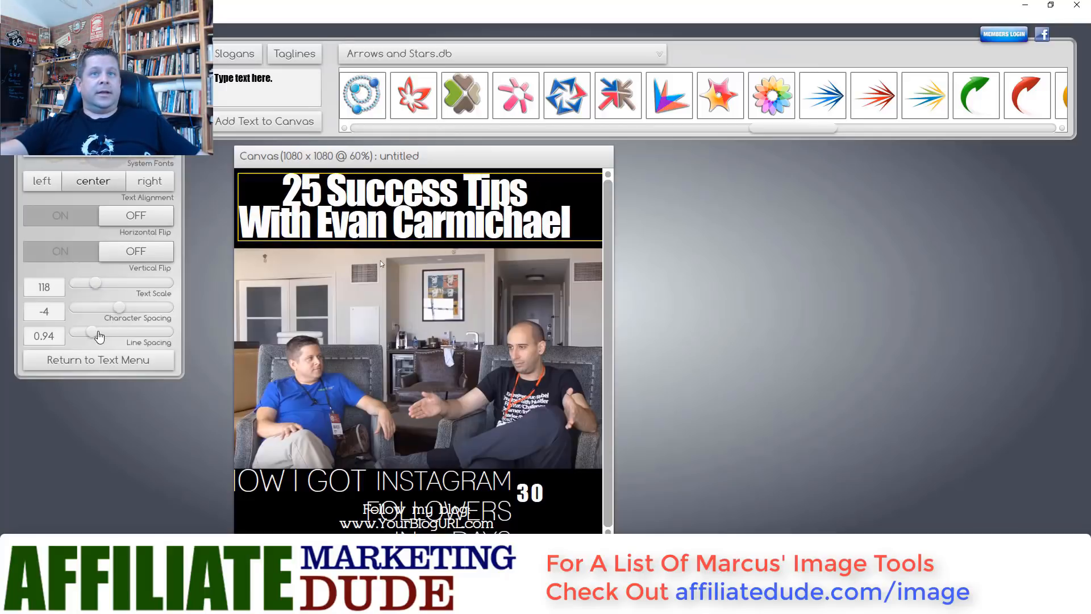
left_click_drag(93, 333, 94, 334)
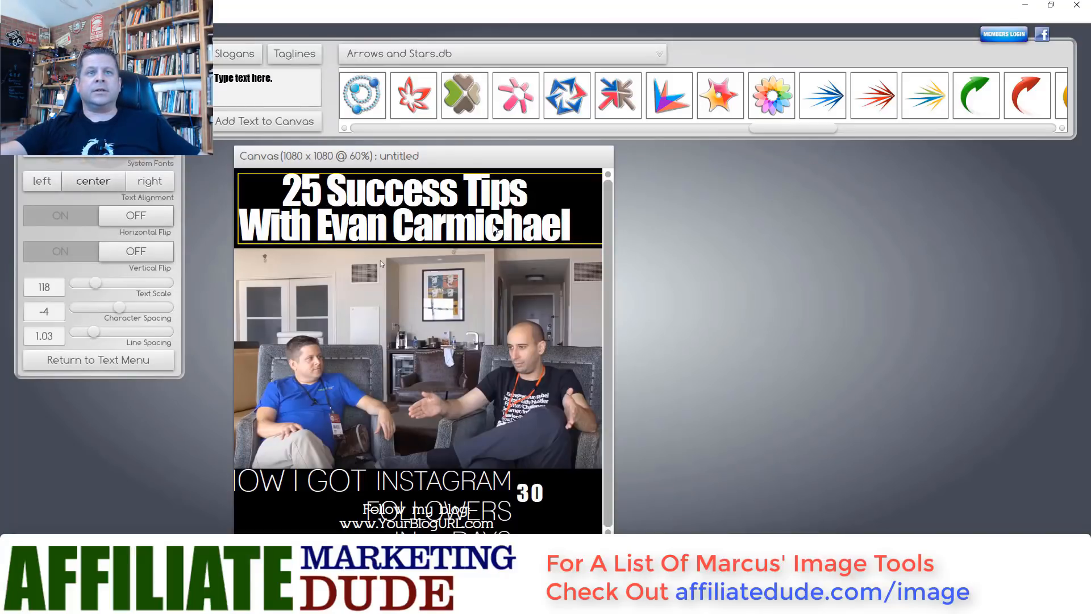
left_click_drag(495, 229, 479, 203)
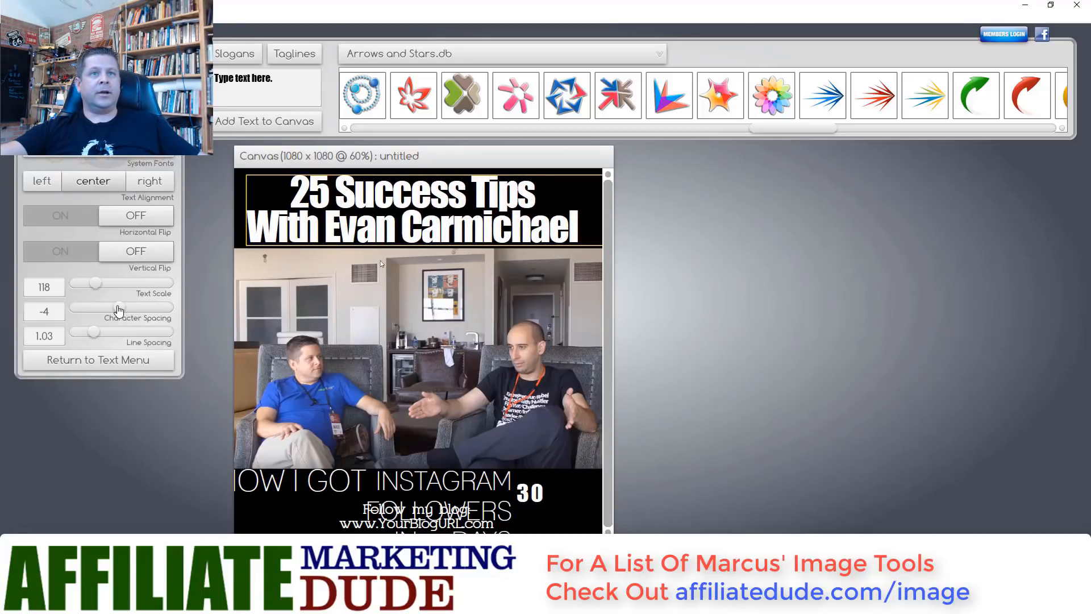
left_click_drag(119, 311, 122, 310)
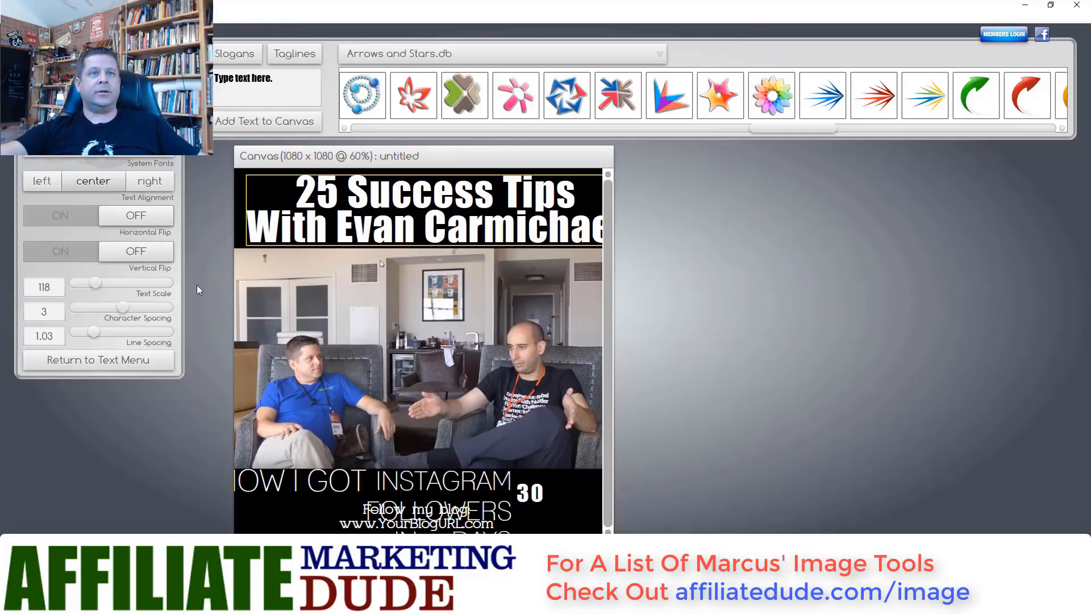
left_click_drag(252, 238, 243, 237)
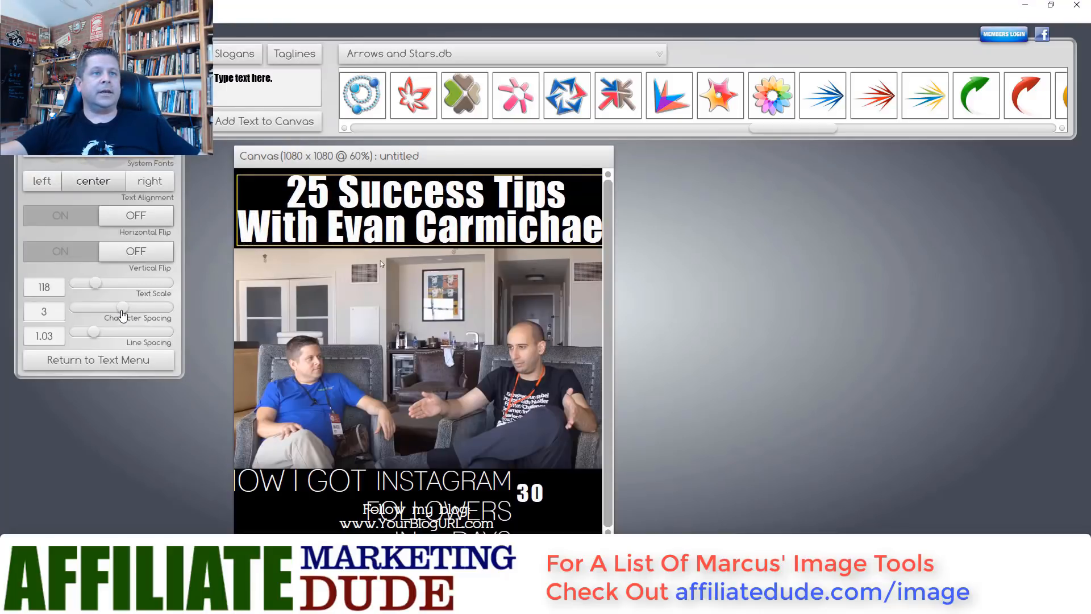
left_click_drag(96, 288, 96, 290)
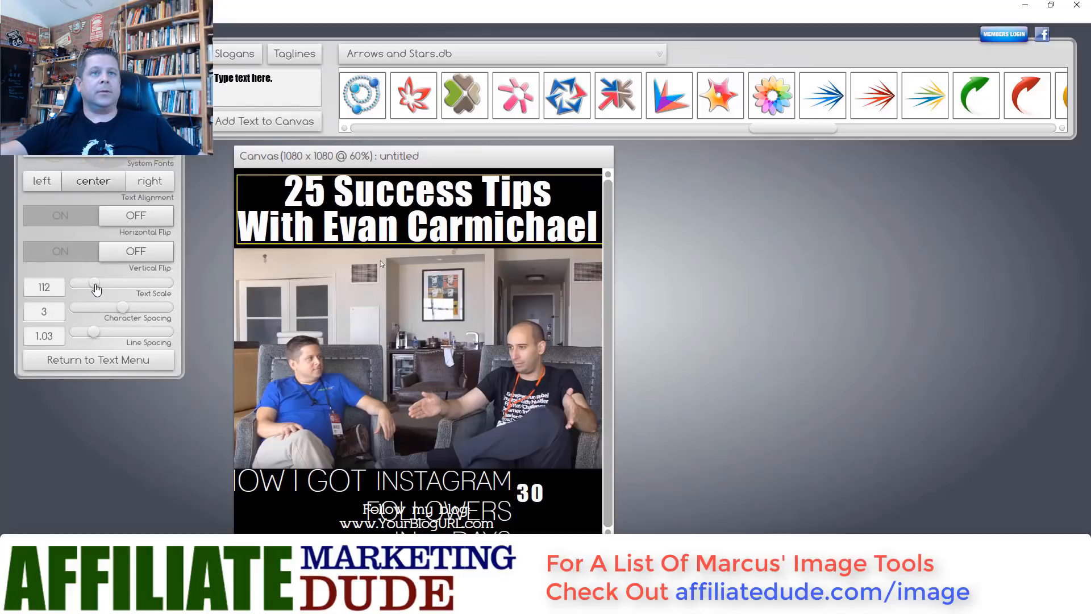
left_click(369, 261)
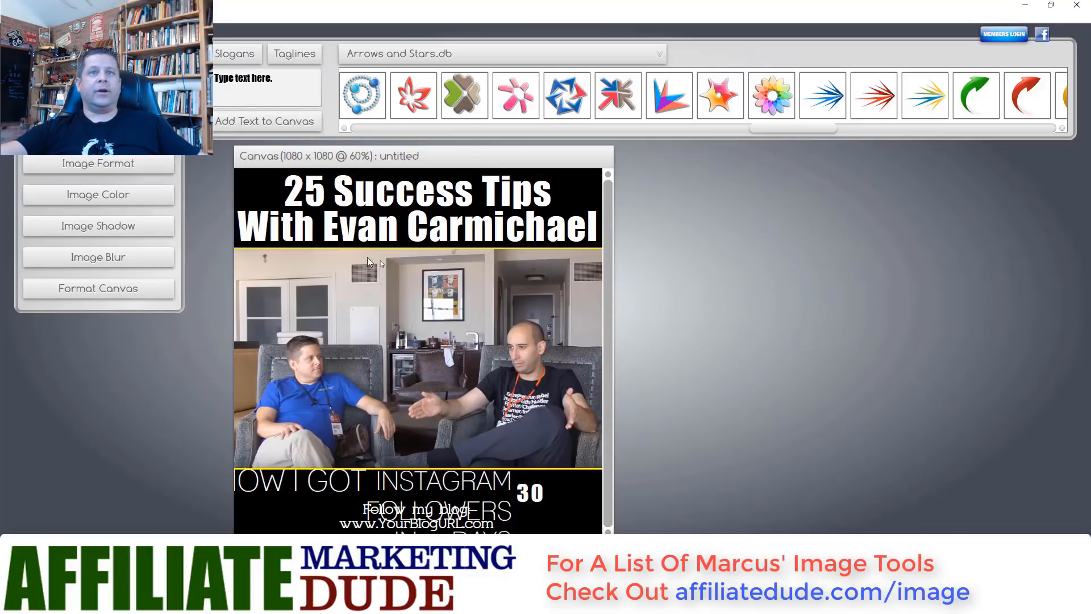
left_click(361, 228)
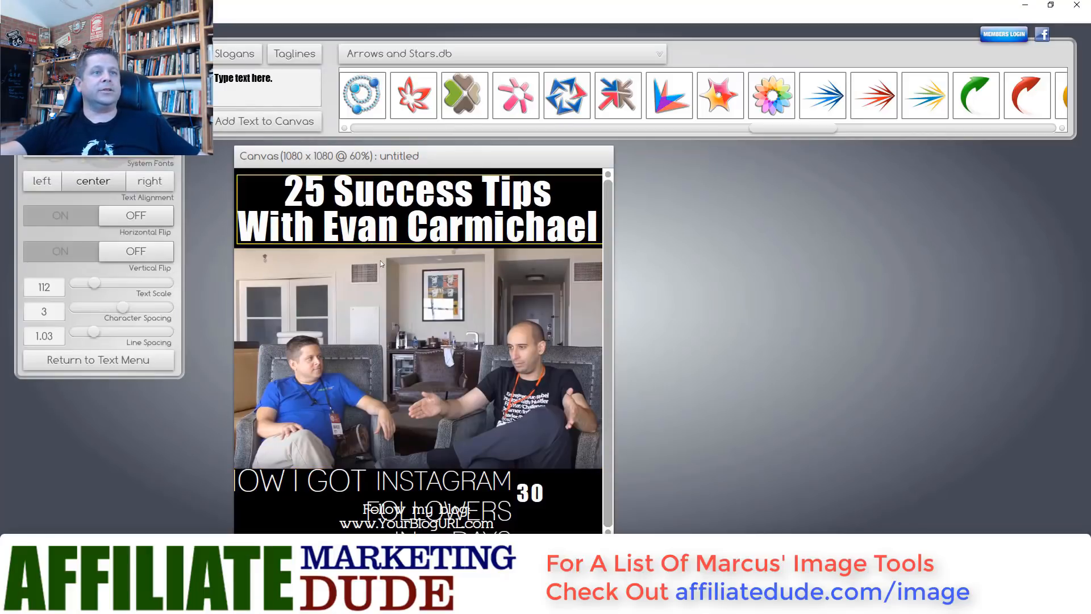
- Color the two-line headline yellow (fffa05)
left_click(96, 368)
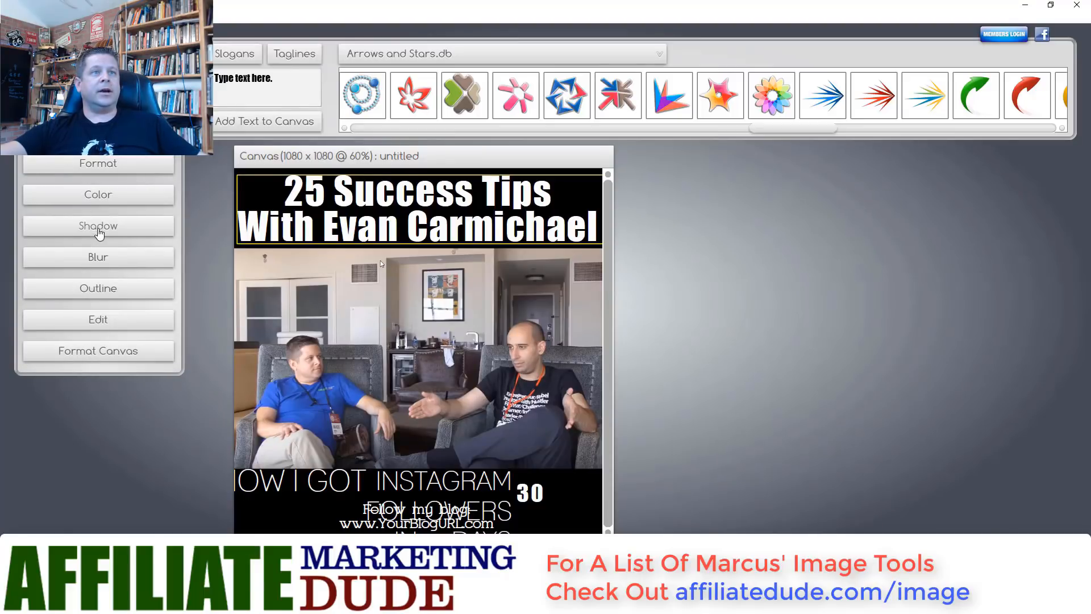
left_click(105, 196)
left_click(138, 183)
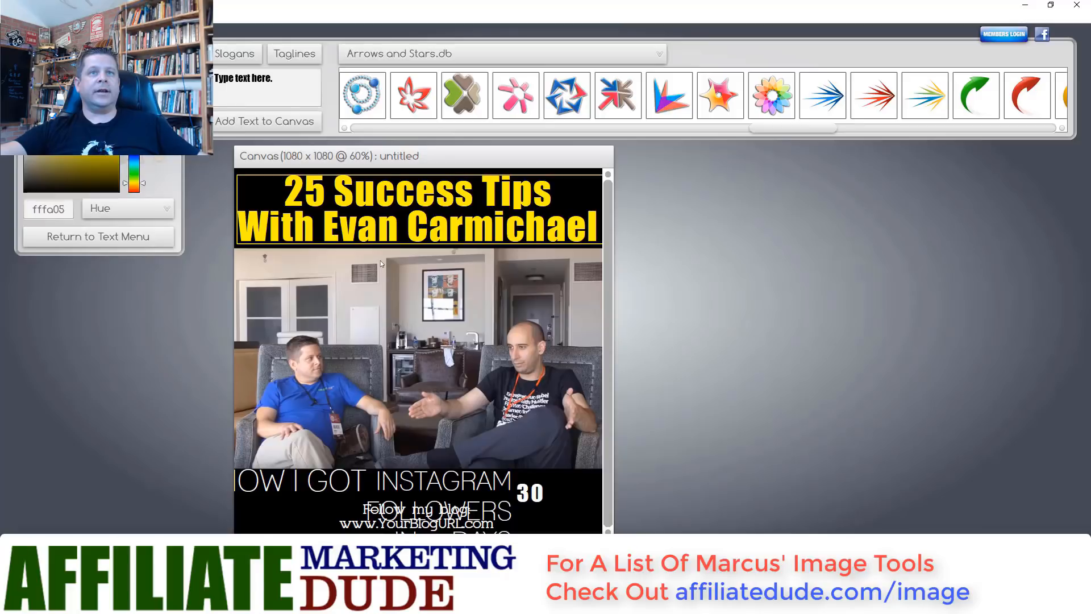
mouse_move(108, 150)
left_mouse_down()
mouse_move(77, 152)
mouse_move(92, 178)
mouse_move(96, 155)
mouse_move(100, 166)
mouse_move(119, 149)
left_mouse_up()
- Nudge the photo slightly up and to the right
left_click(322, 326)
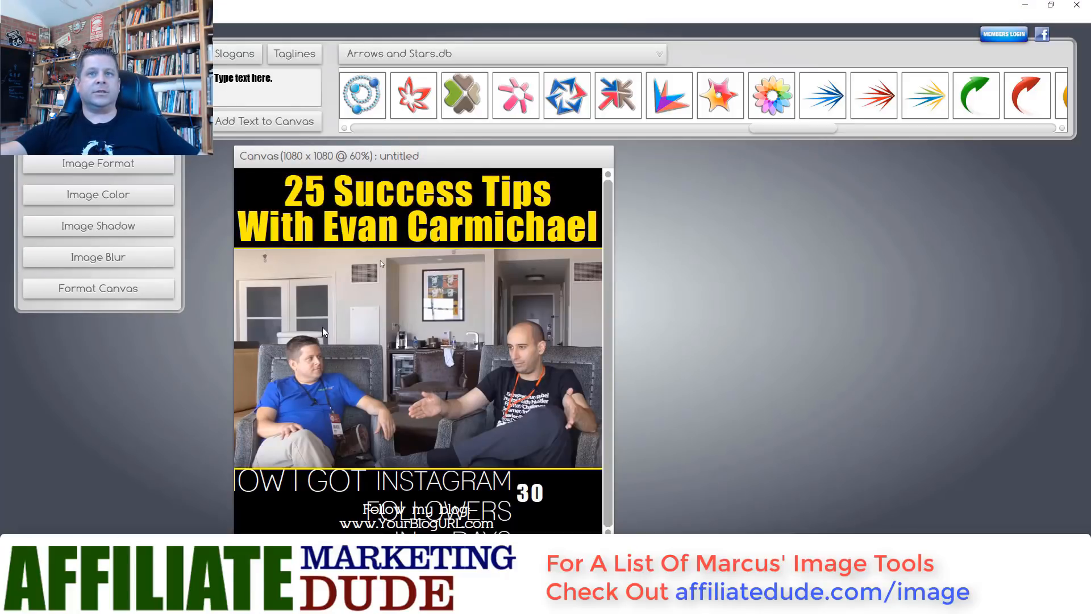
left_click_drag(368, 339, 370, 337)
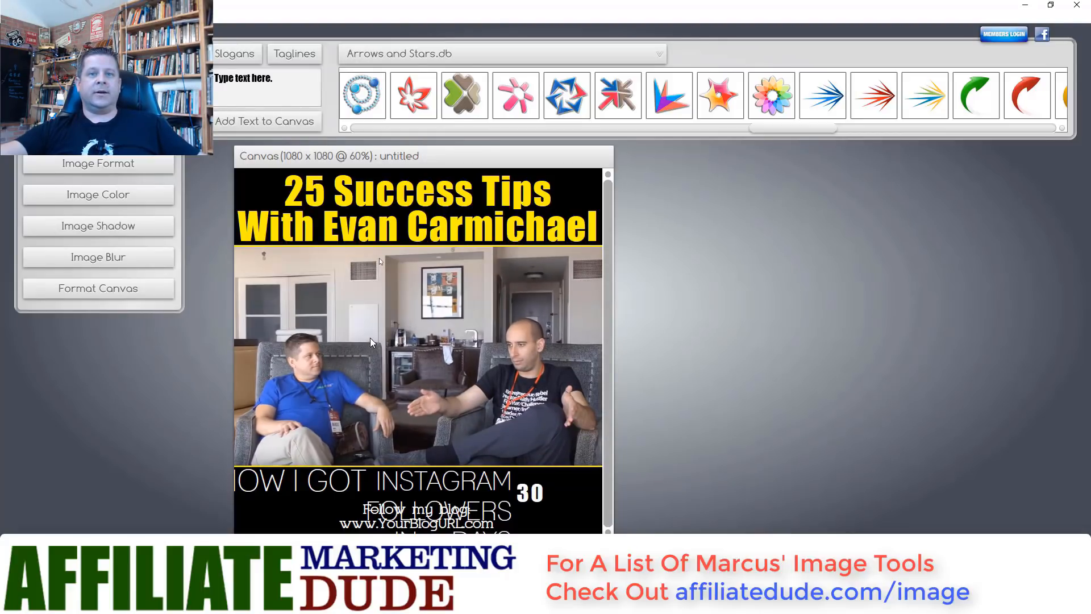
left_click(510, 482)
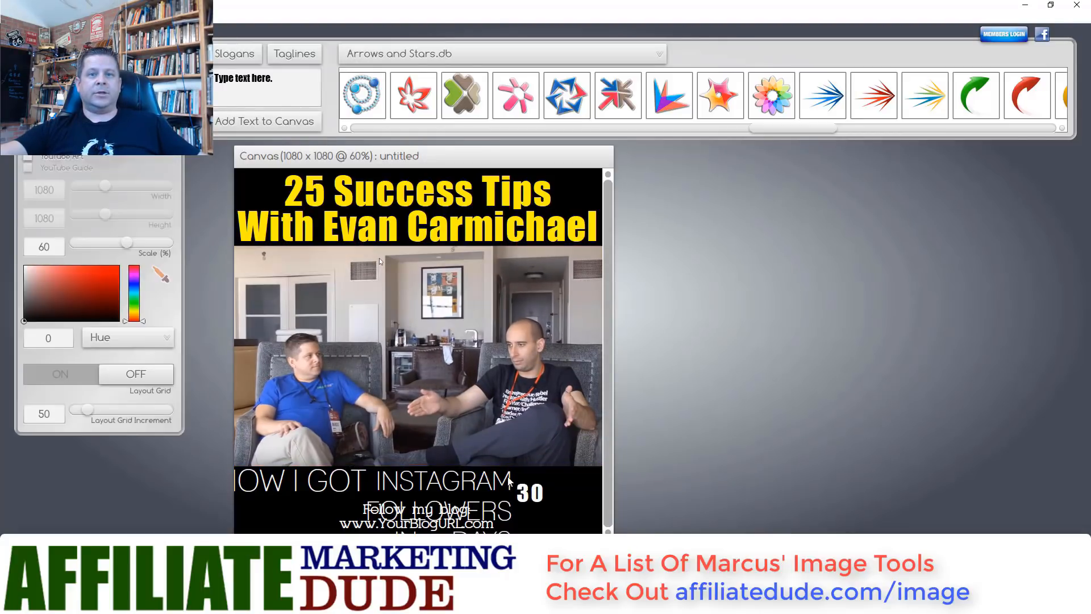
- Delete the INSTAGRAM FOLLOWERS and HOW I GOT texts and move 30 to the left edge
key("Delete")
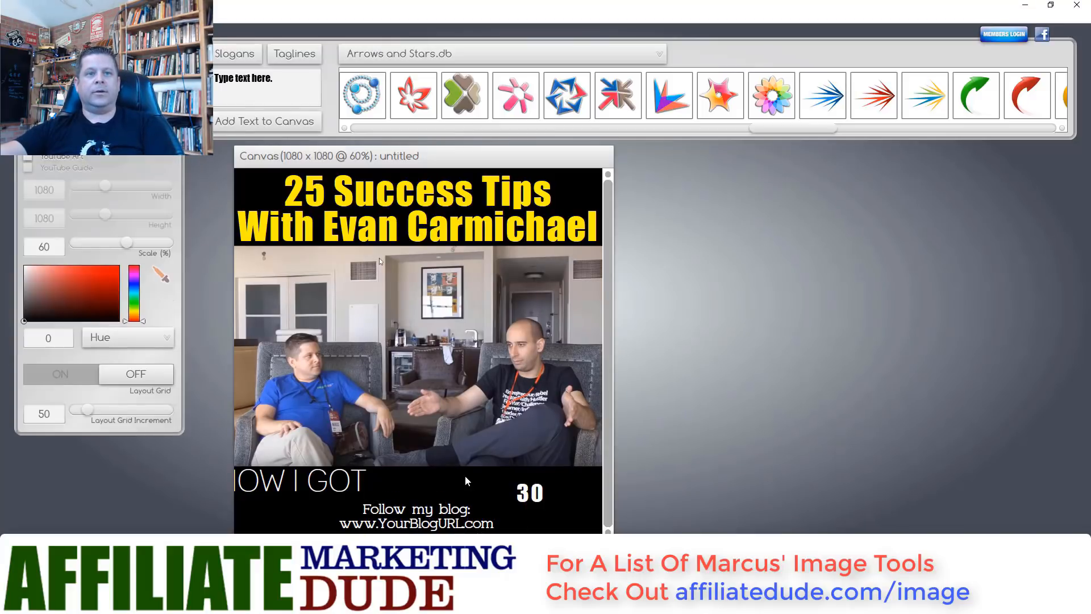
left_click(359, 474)
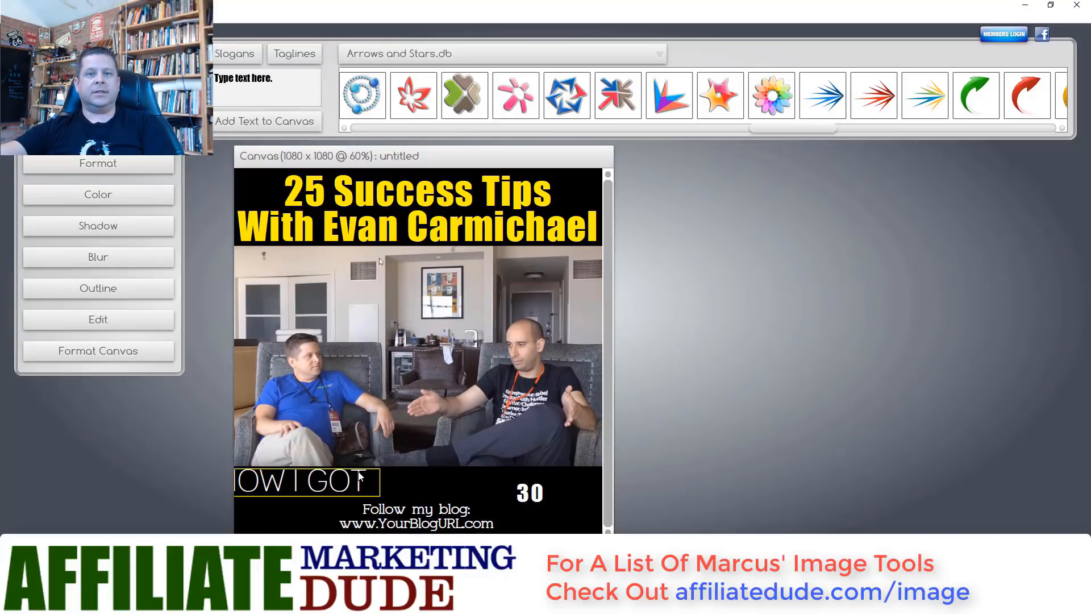
key("Delete")
left_click_drag(524, 489, 245, 472)
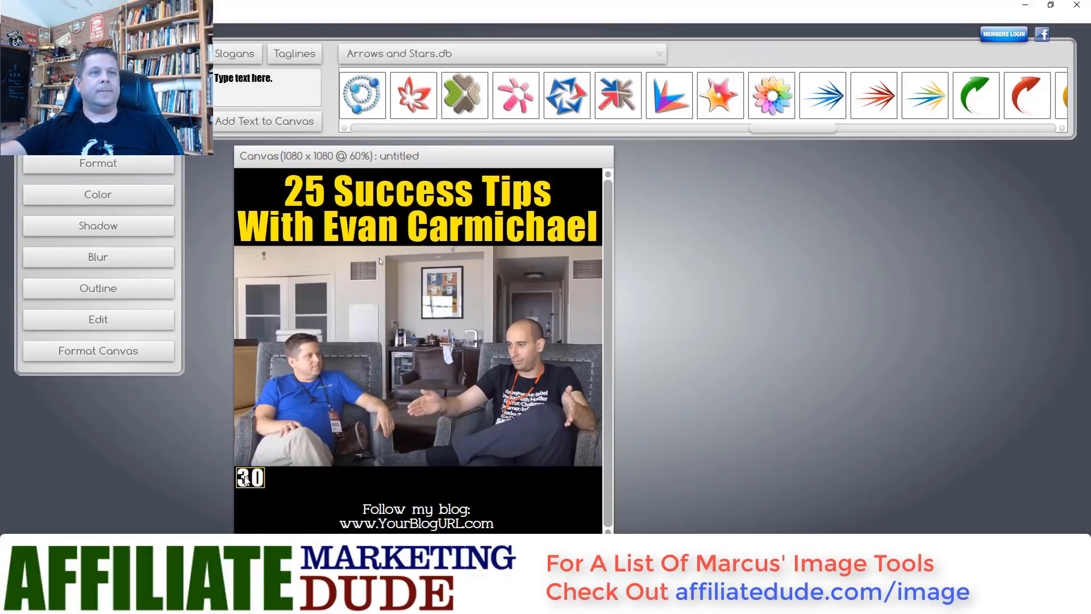
- Replace 30 with 'Check Out The Tips And Link To Video In The Description Below.'
left_click(130, 320)
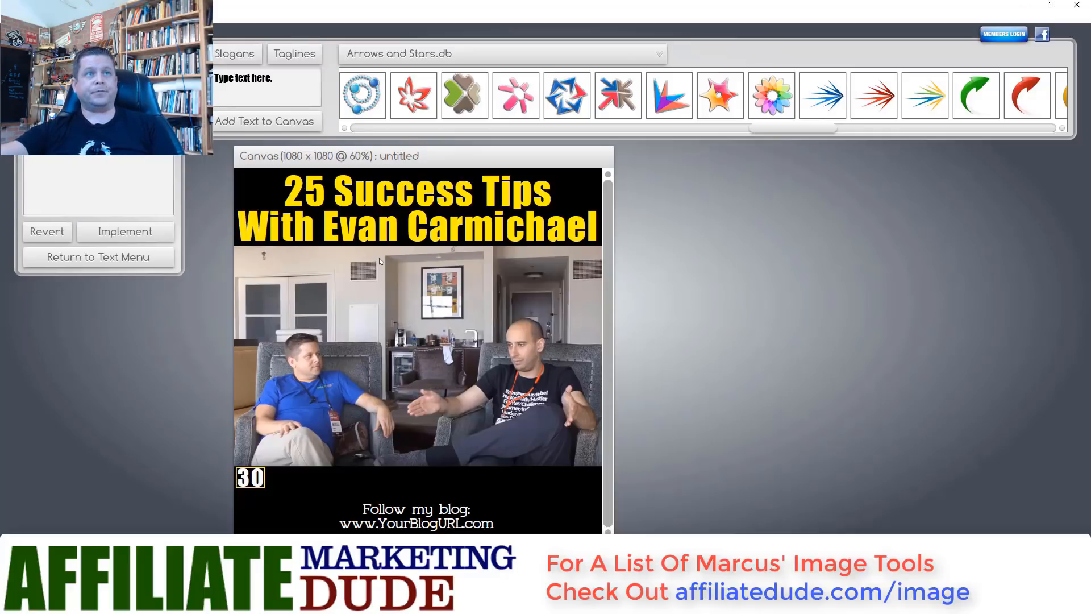
left_click(127, 231)
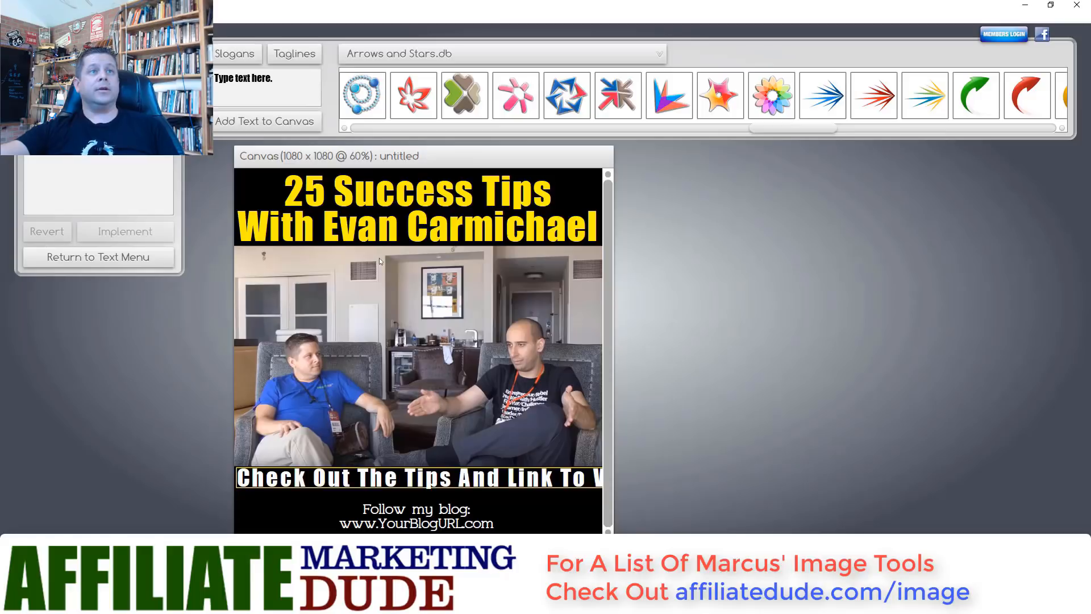
key("BackSpace")
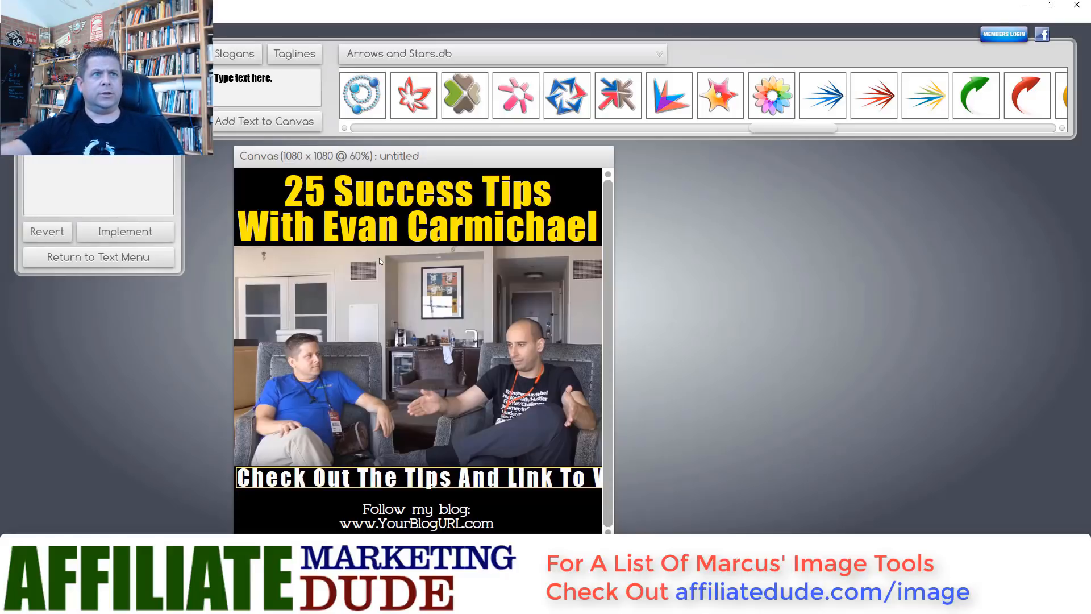
left_click(95, 232)
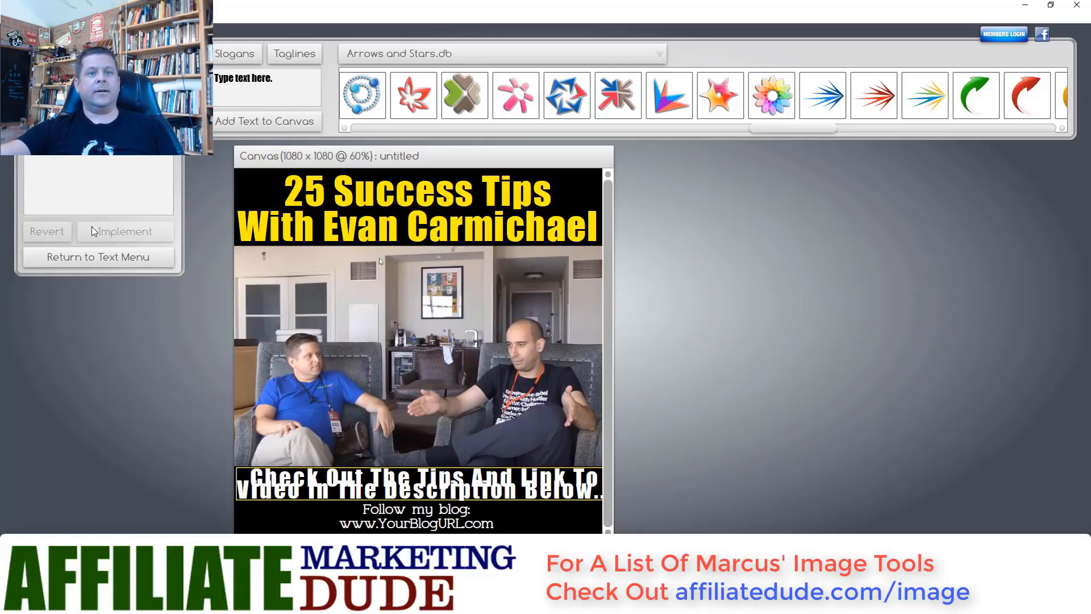
left_click(384, 519)
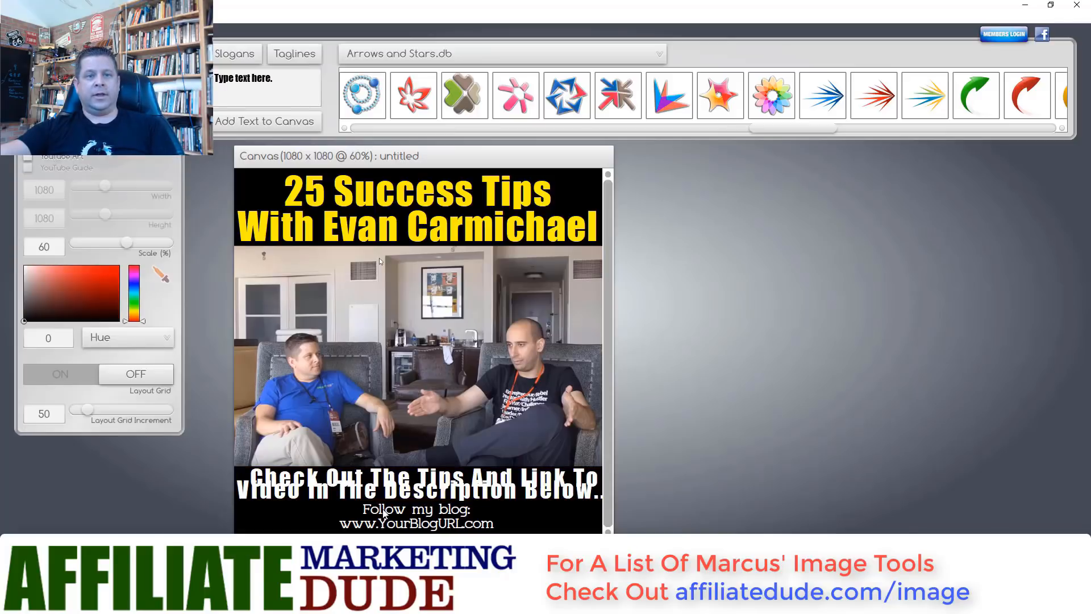
left_click_drag(367, 513, 472, 505)
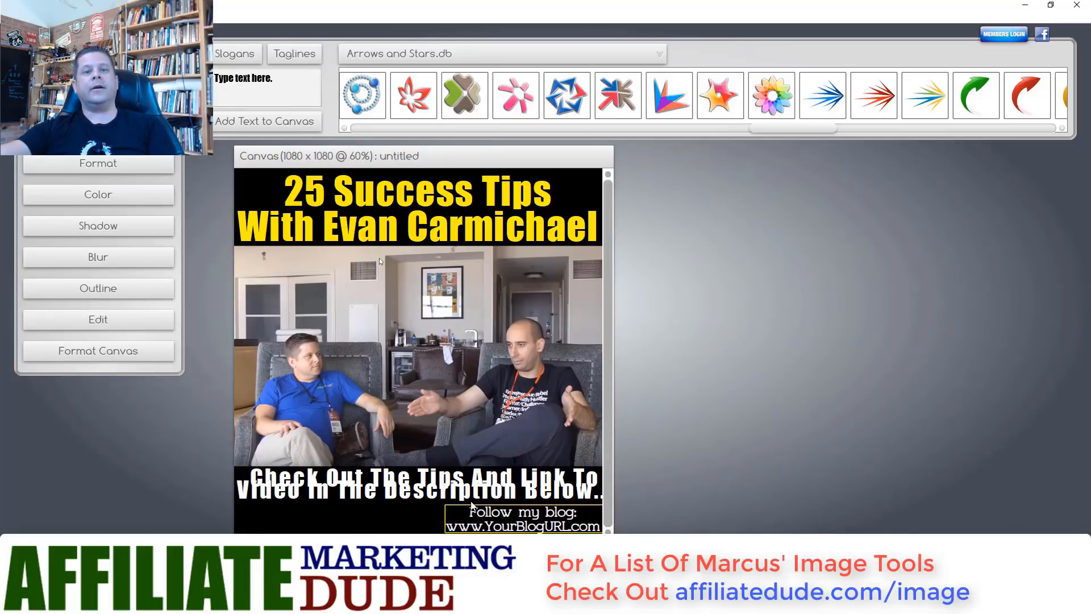
left_click(114, 322)
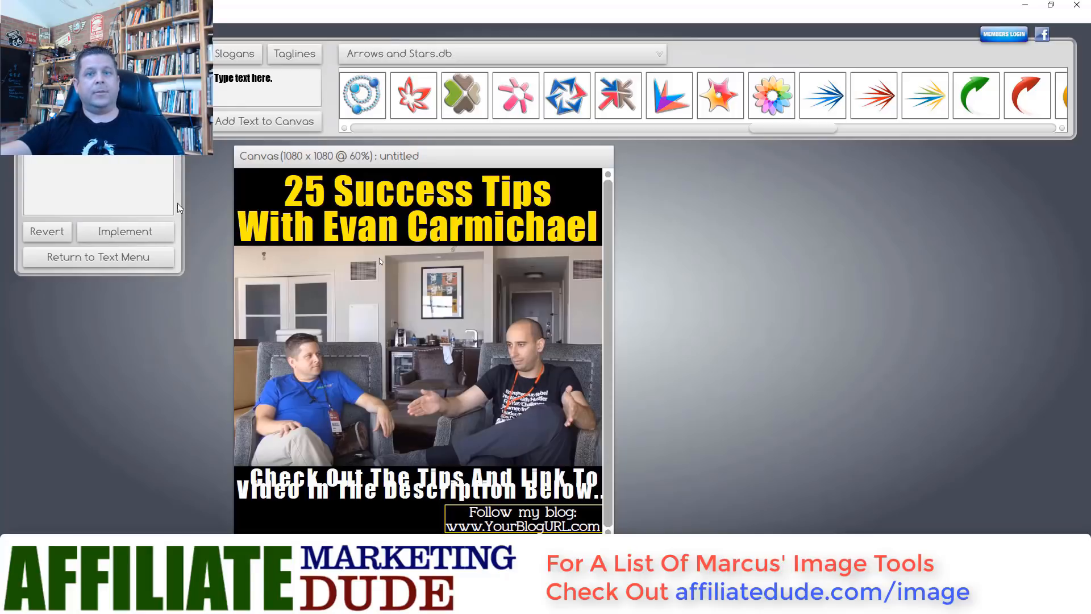
left_click(146, 230)
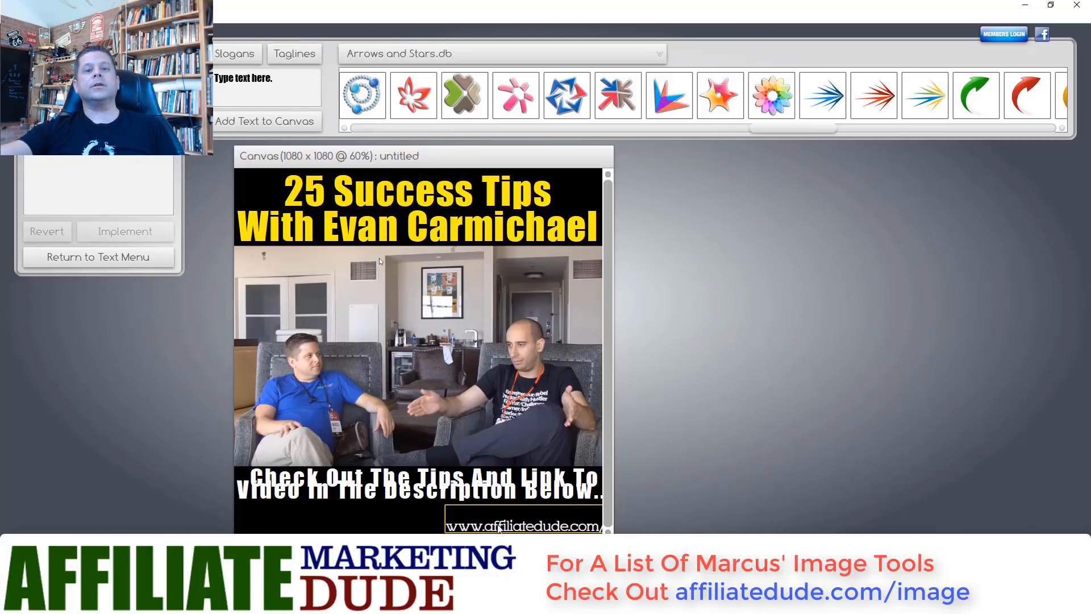
- Position the web address line at the bottom right beneath the caption
left_click(480, 529)
left_click_drag(475, 529, 415, 530)
left_click(422, 530)
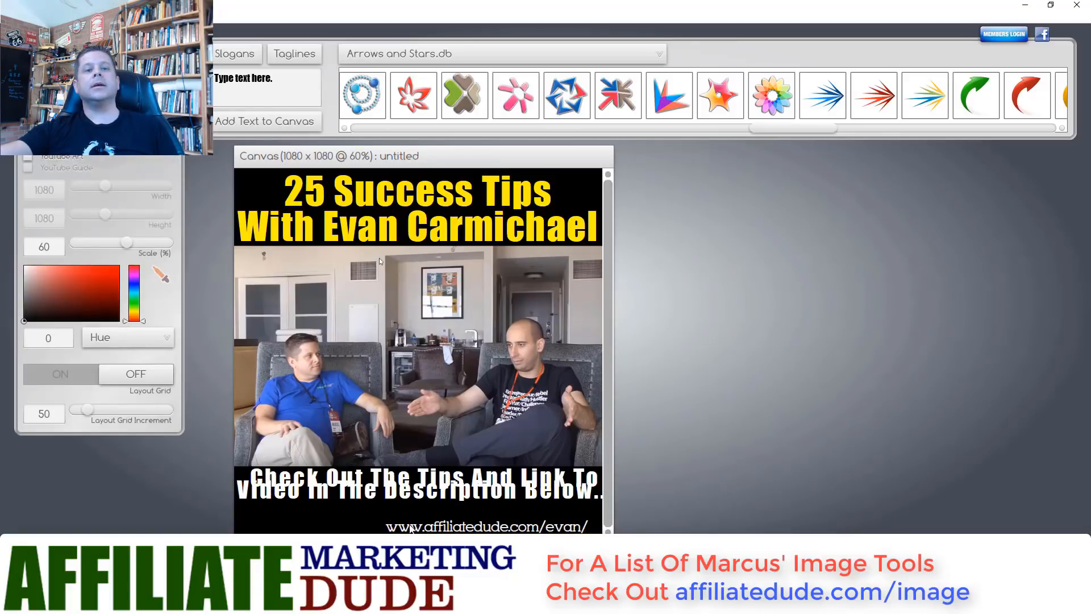
left_click(416, 529)
left_click(424, 529)
left_click(457, 530)
left_click_drag(465, 531, 466, 532)
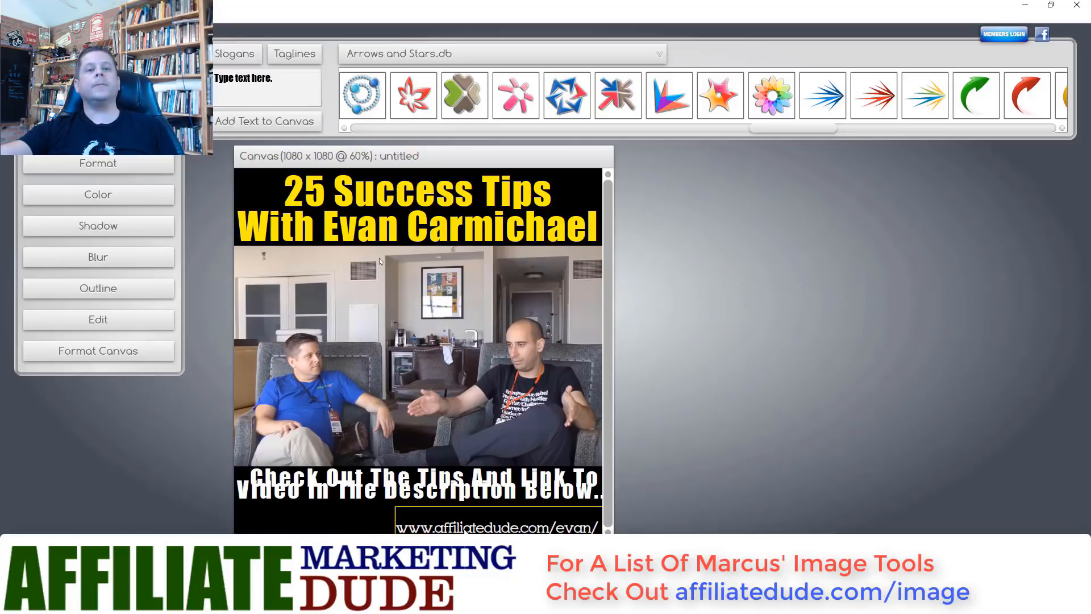
left_click(359, 521)
left_click(422, 484)
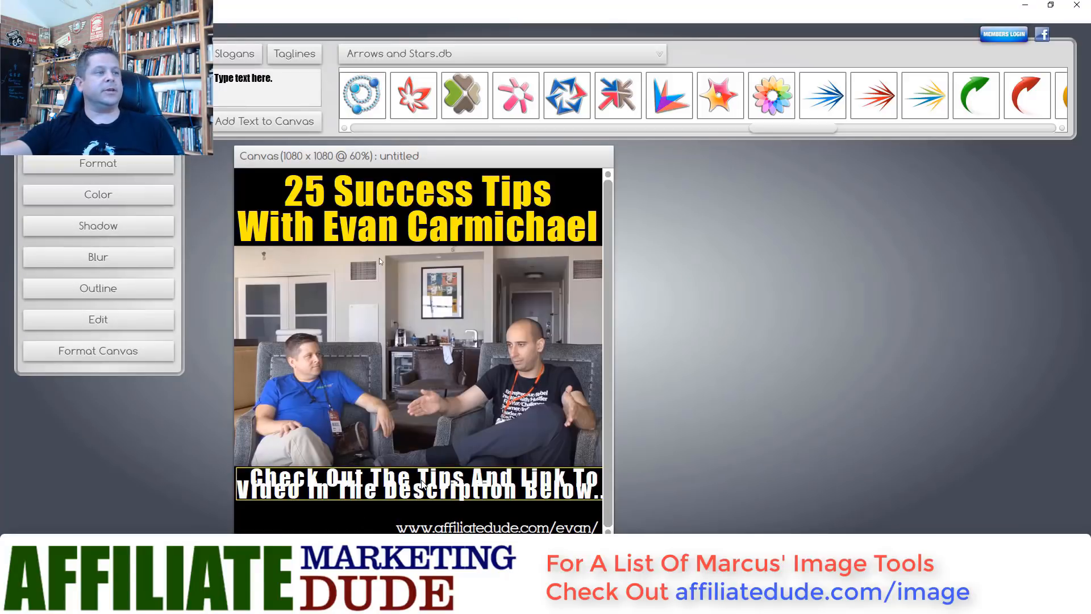
- Set the caption's line spacing to 0.7 and its text scale to 65
left_click(106, 168)
left_click_drag(82, 339, 102, 345)
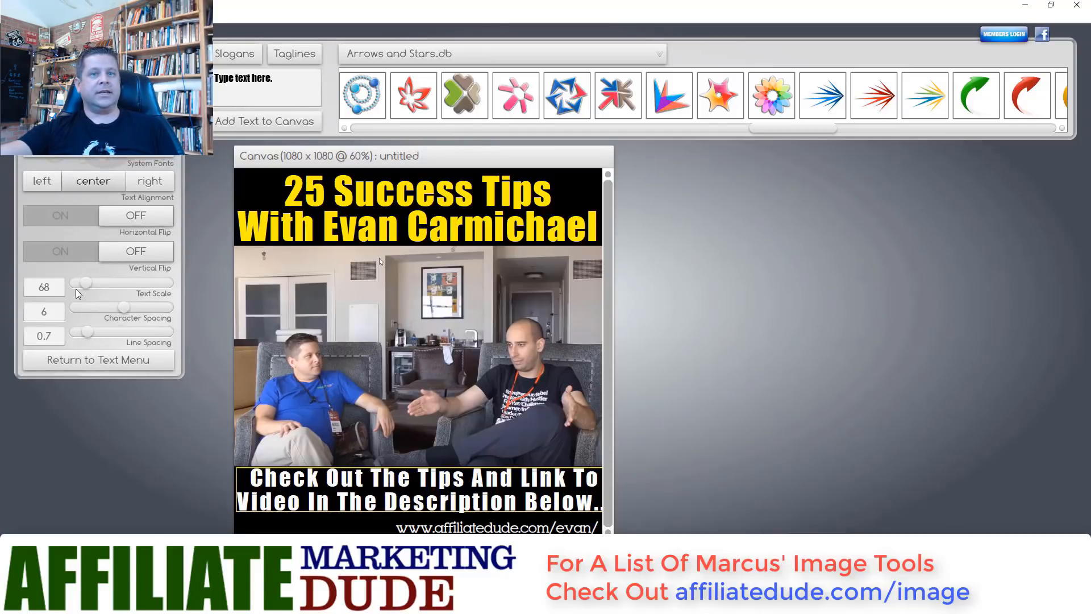
left_click_drag(82, 290, 81, 290)
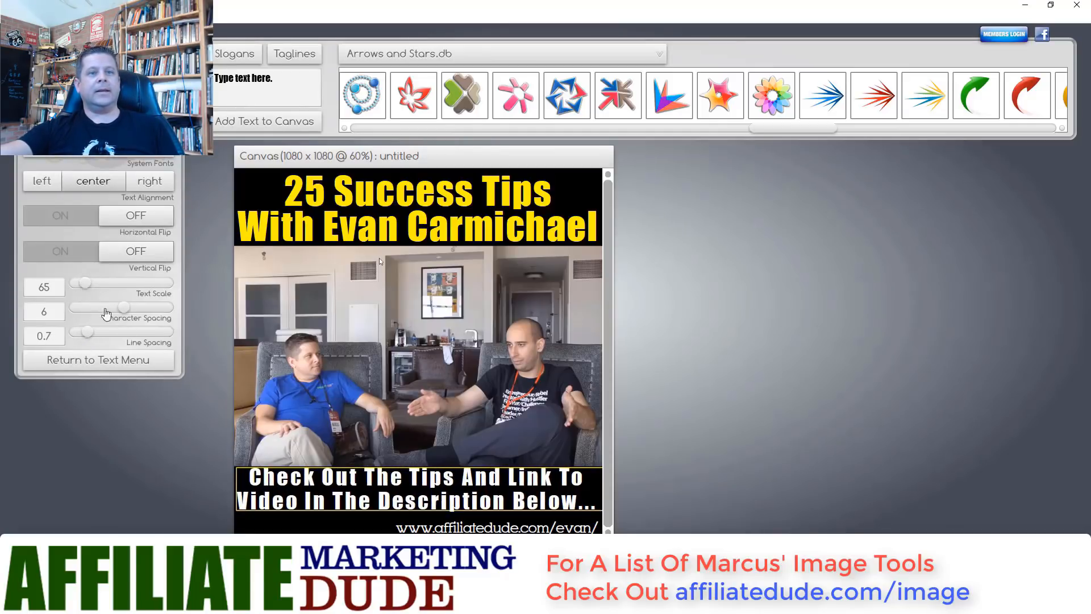
- Nudge the 'Check Out The Tips…' caption slightly right and down into place
left_click_drag(298, 478, 304, 477)
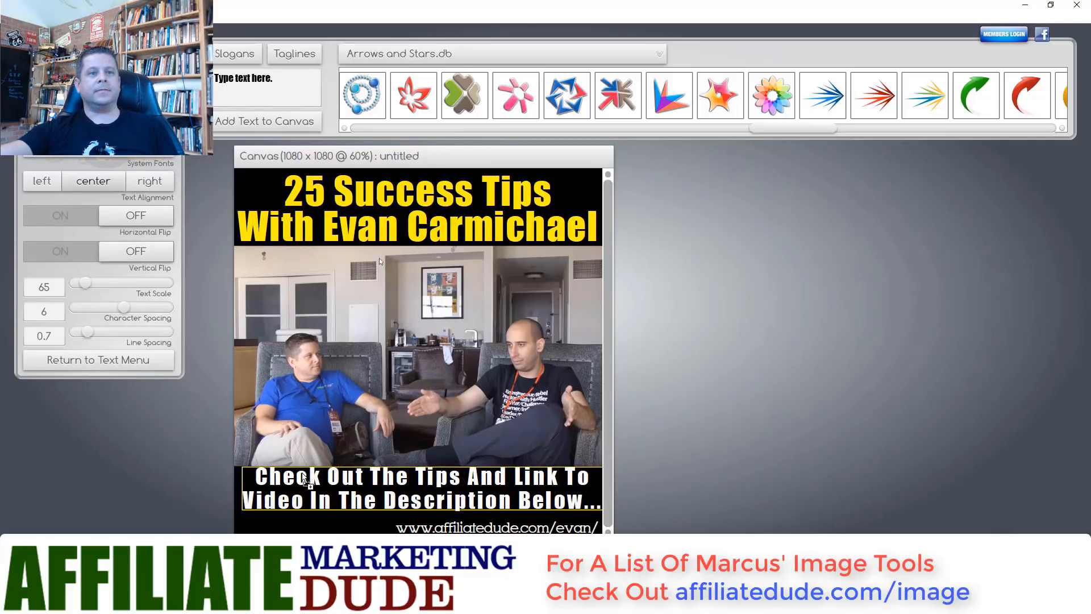
left_click(304, 477)
left_click(305, 477)
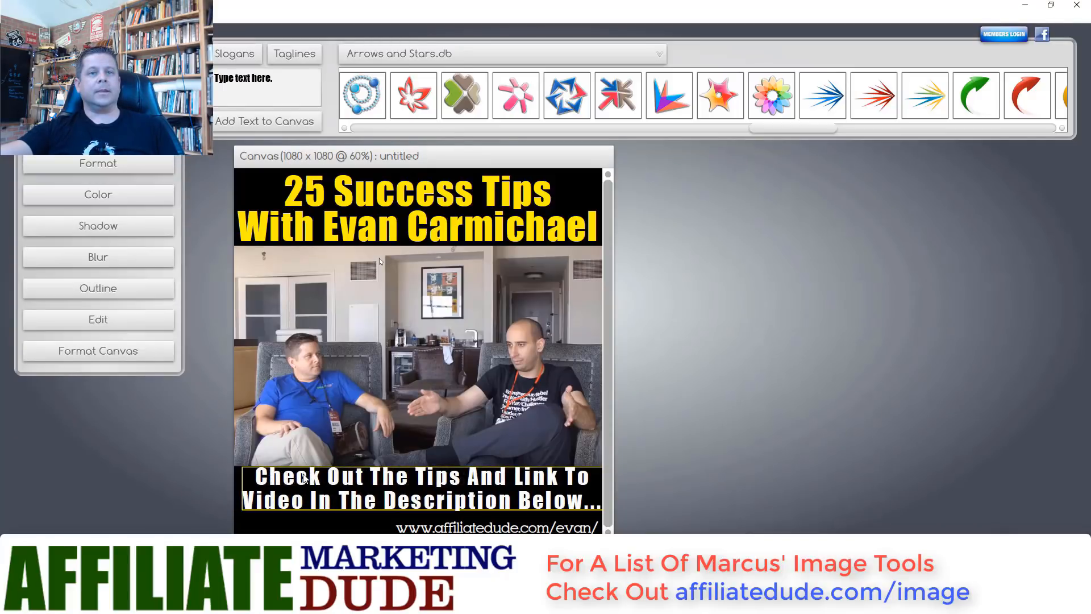
left_click_drag(303, 474, 301, 480)
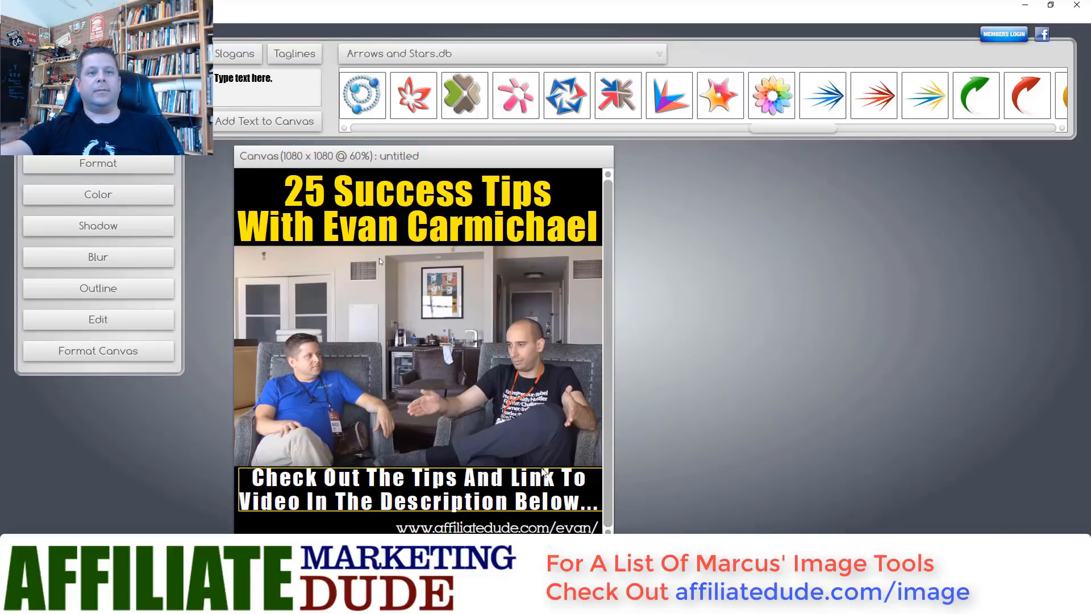
left_click(458, 319)
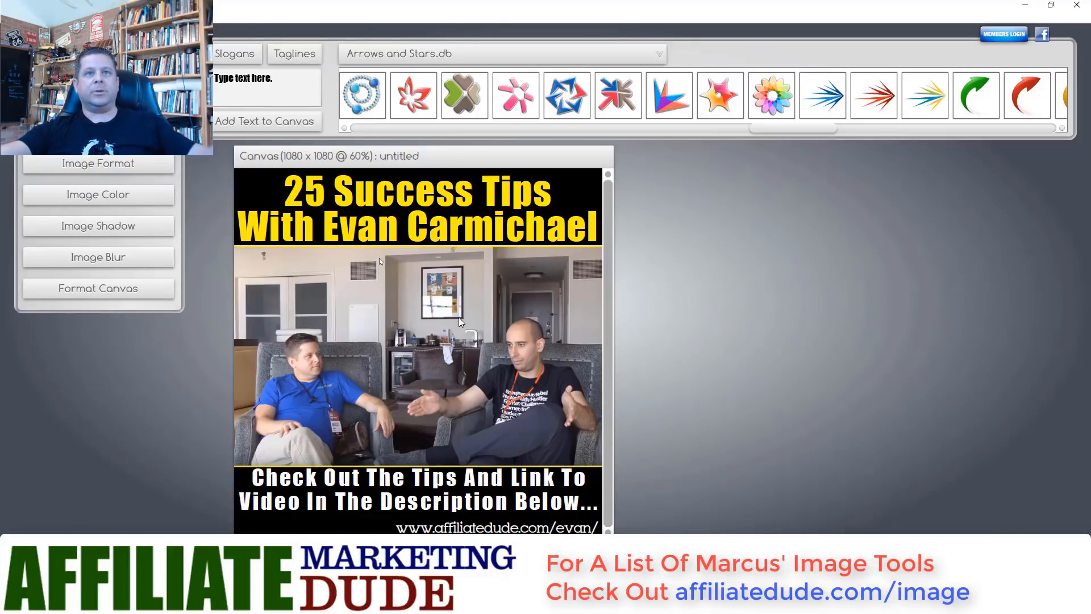
left_click(588, 192)
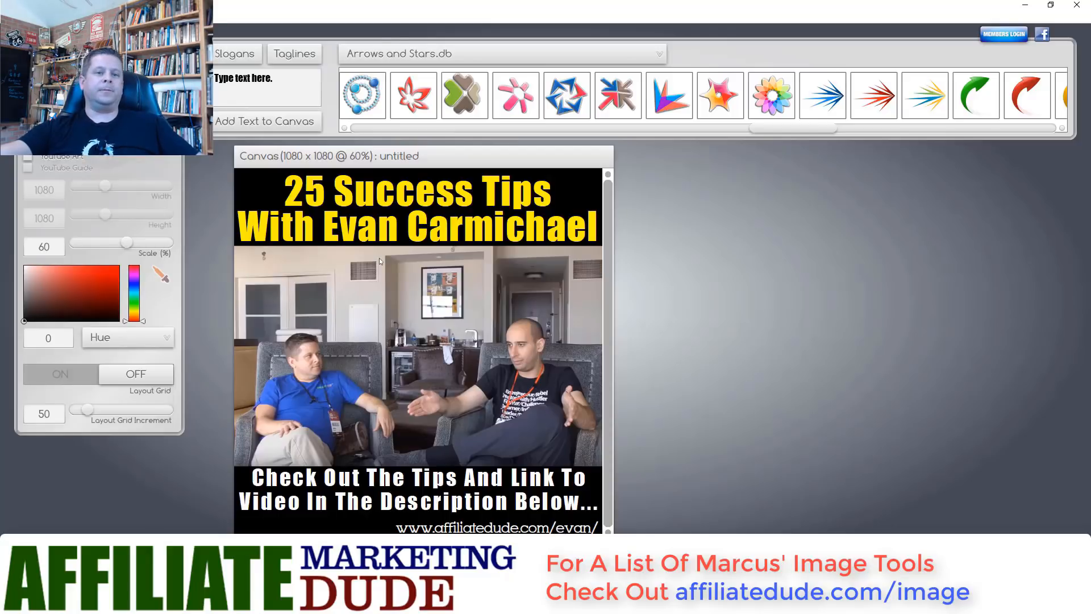
left_click(408, 530)
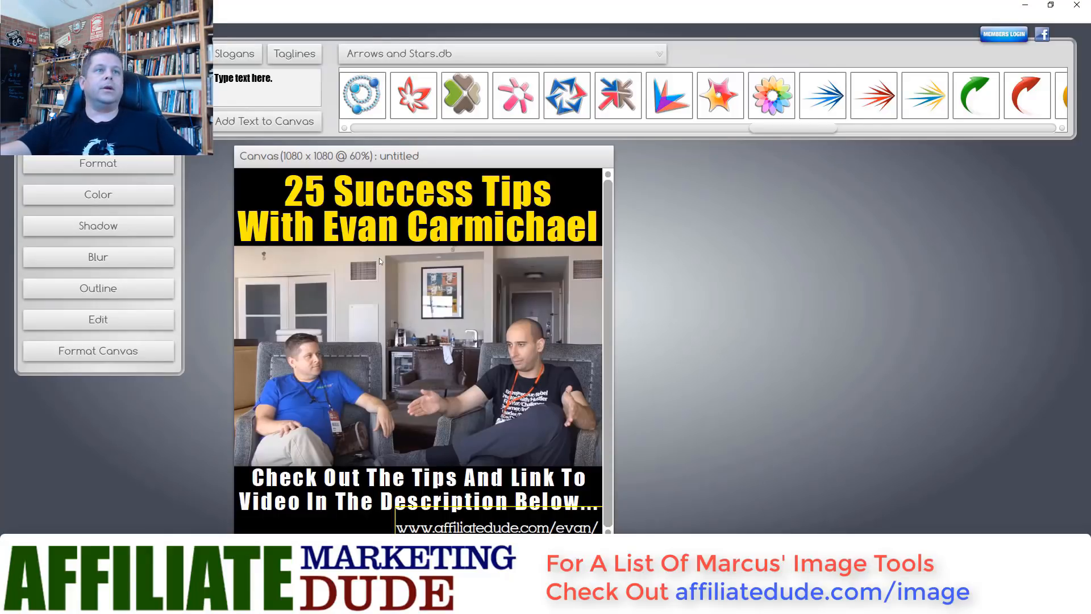
left_click(85, 194)
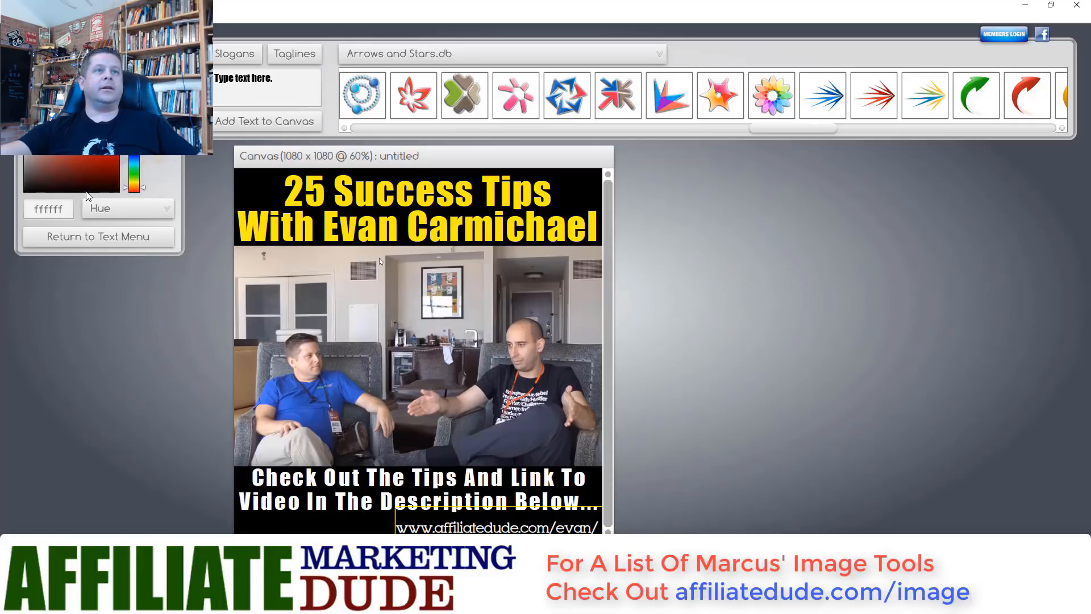
left_click(135, 162)
left_click(122, 237)
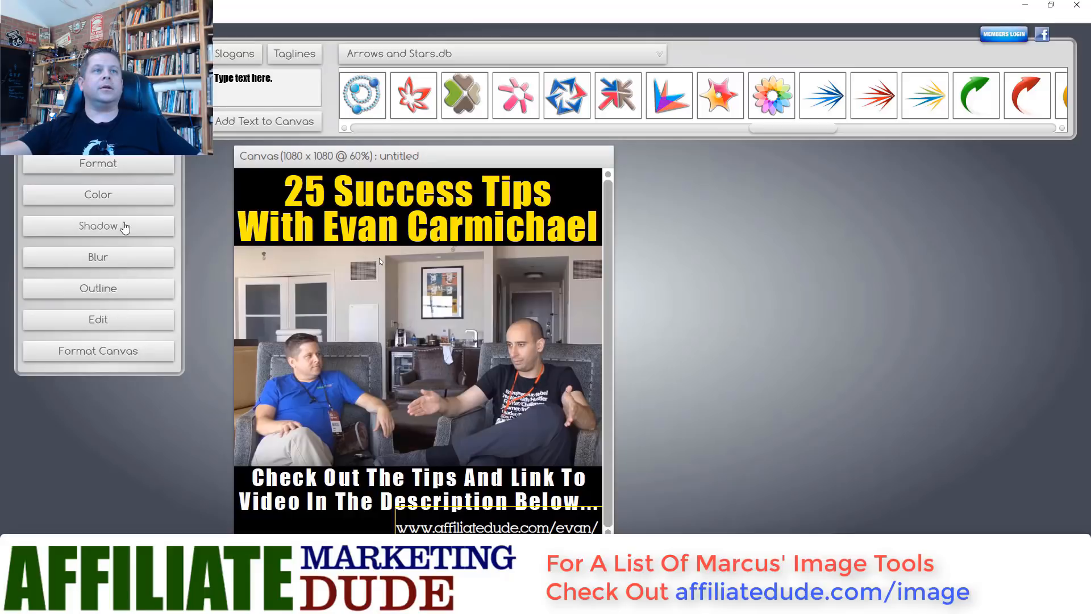
left_click(126, 199)
left_click_drag(105, 143, 120, 136)
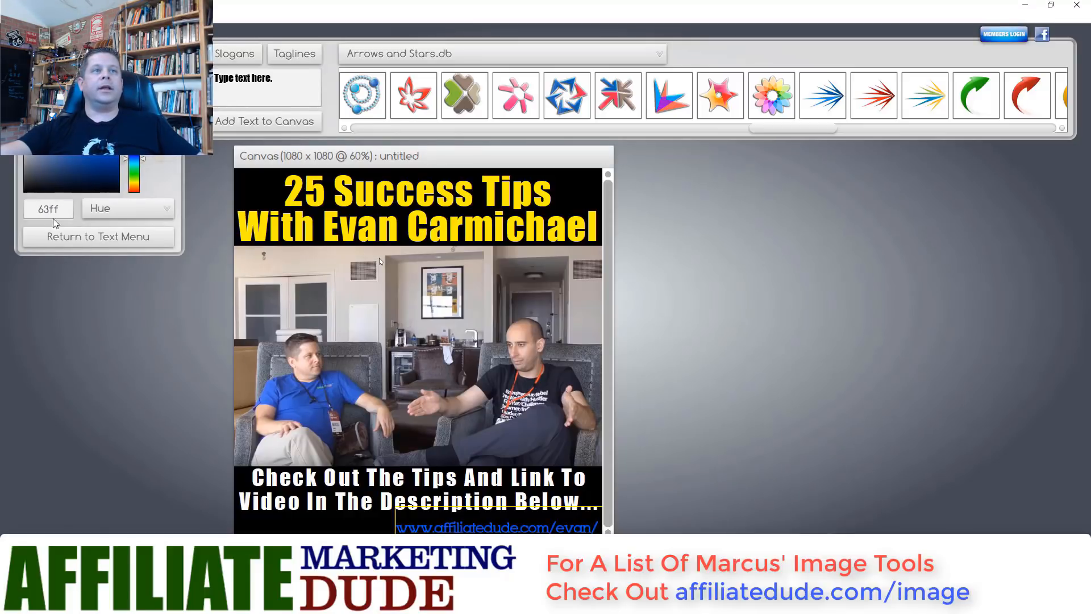
left_click(90, 238)
- Give the web address a bolder font and move it fully onto the bottom edge
left_click(116, 169)
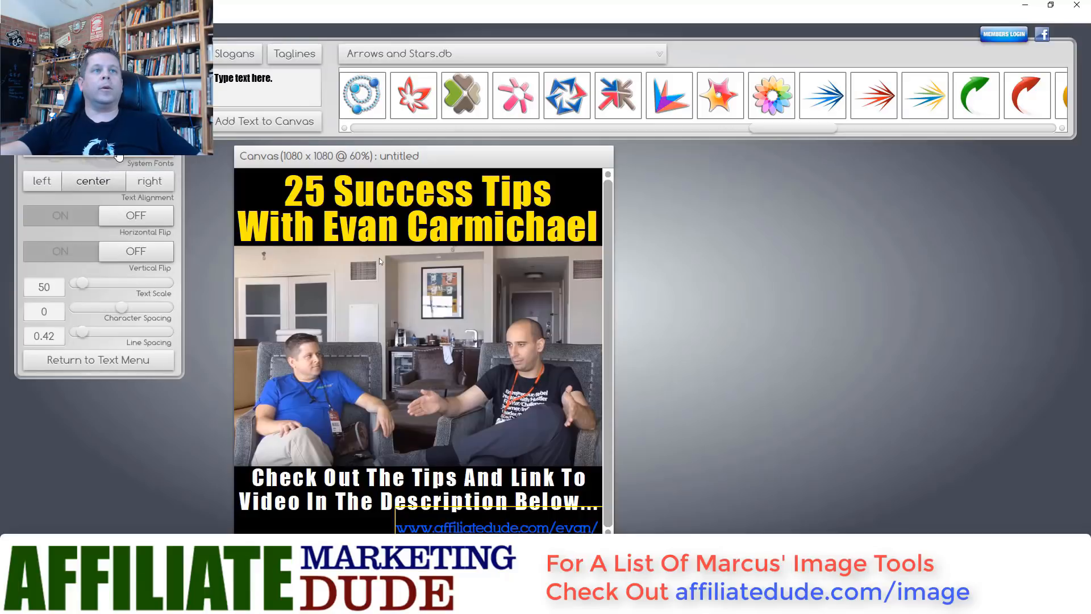
left_click(88, 156)
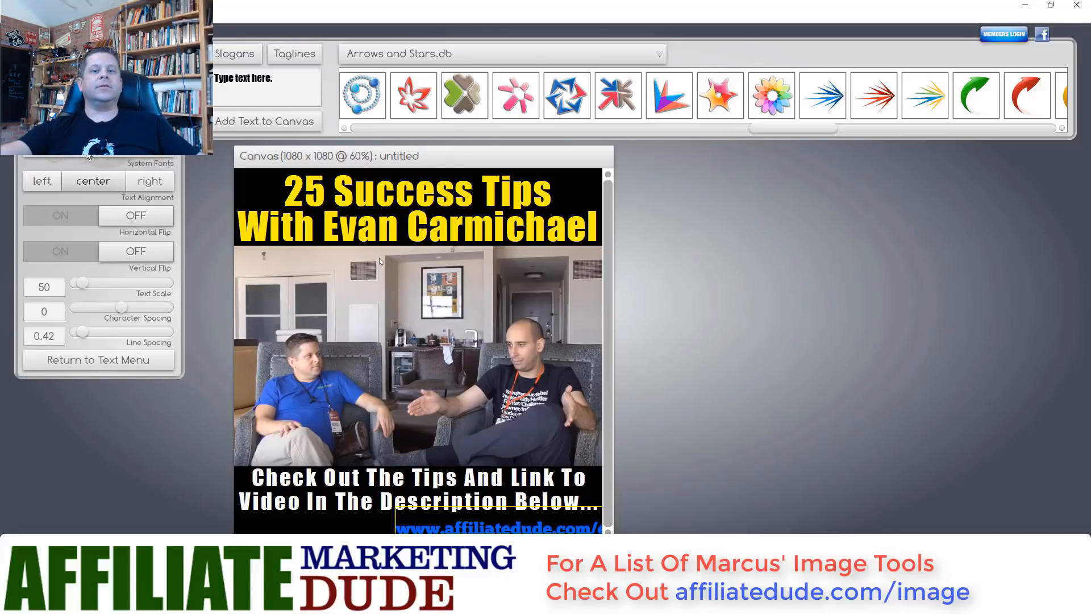
left_click_drag(479, 528, 431, 527)
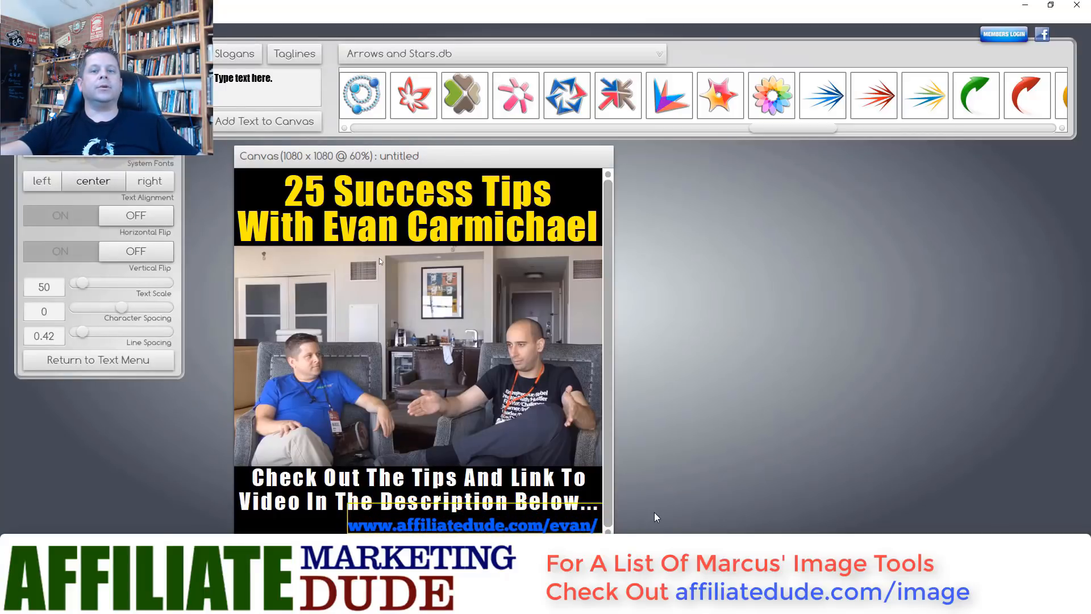
left_click(601, 491)
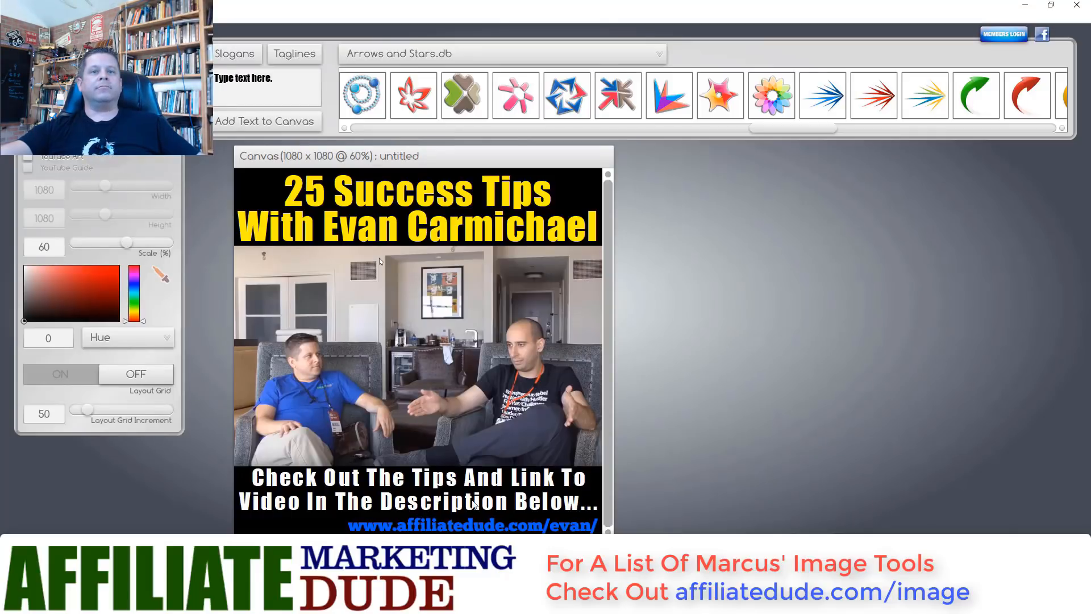
- Turn the 'Check Out The Tips…' caption red, then begin saving the design
left_click(480, 483)
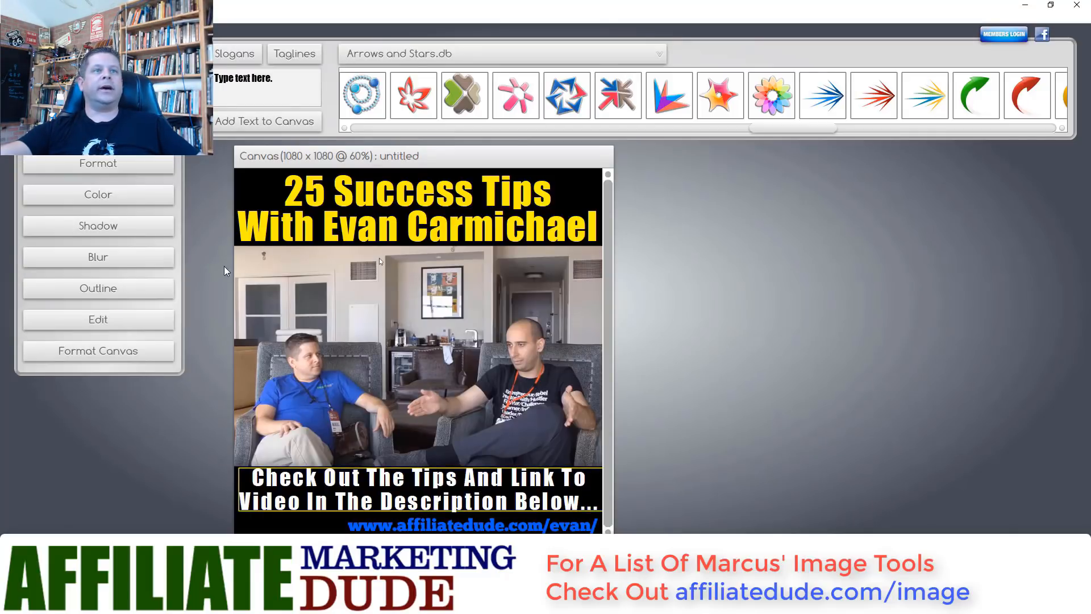
left_click(106, 195)
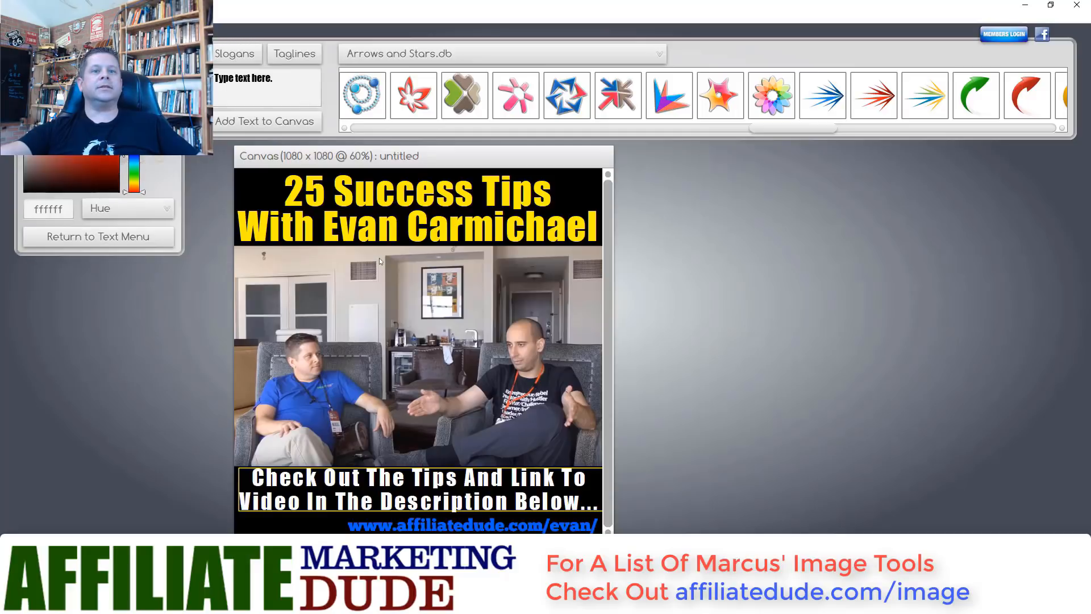
left_click(117, 103)
left_click(406, 359)
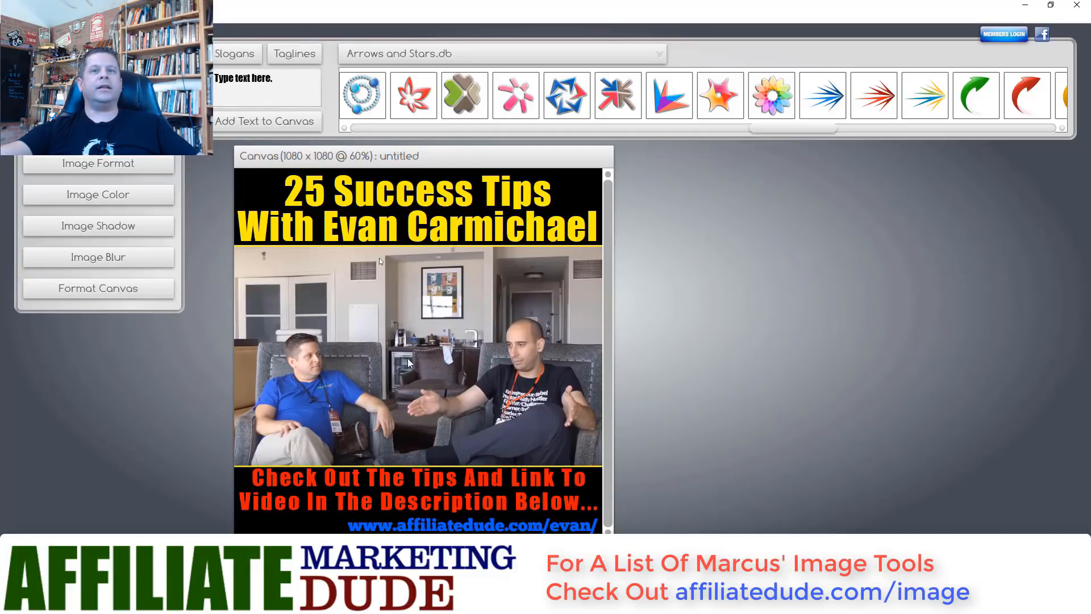
left_click(312, 517)
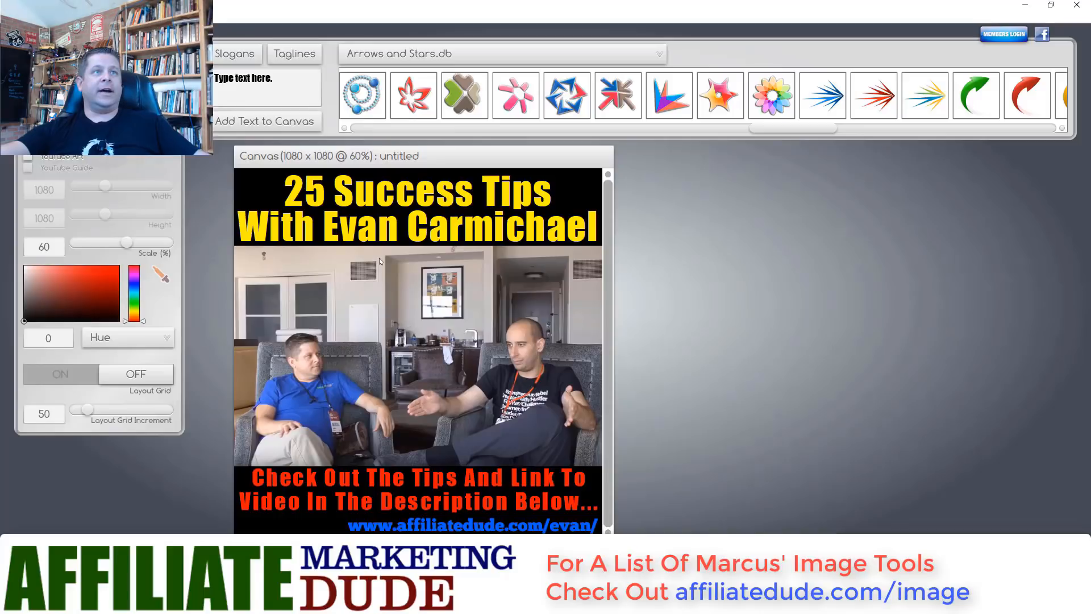
key("alt+f")
key("Return")
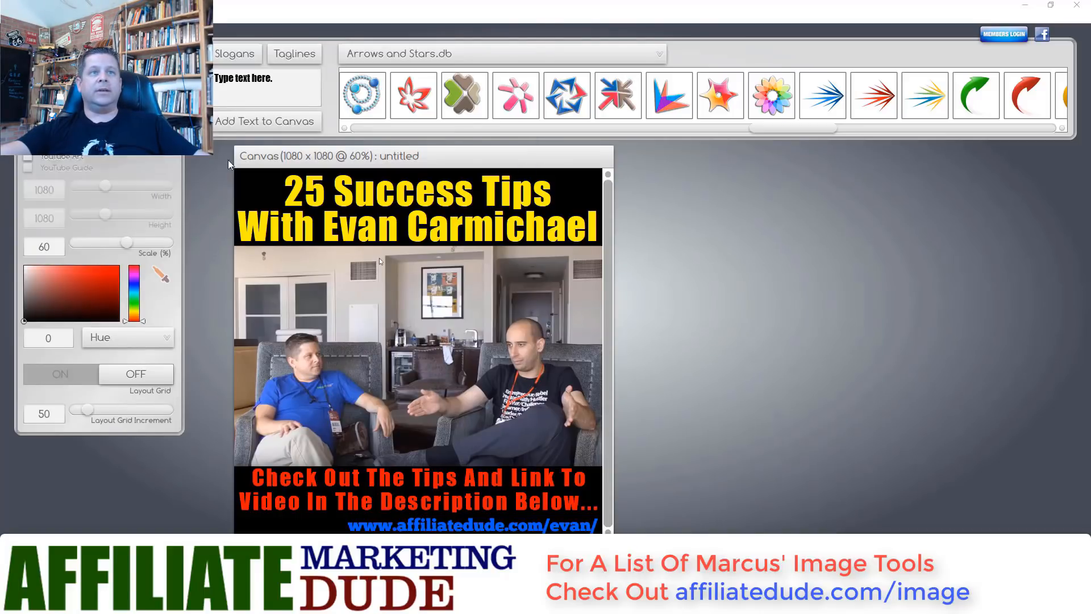
- Save the design as image file 'evanin' and as My Templates template '123'
scroll(425, 182, "down", 5)
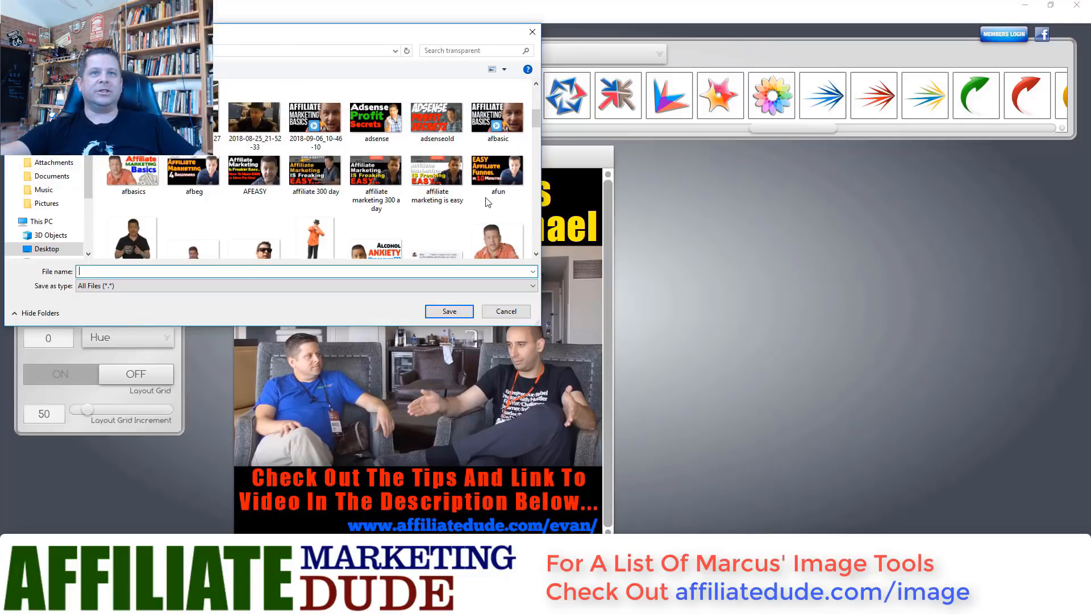
scroll(421, 239, "down", 2)
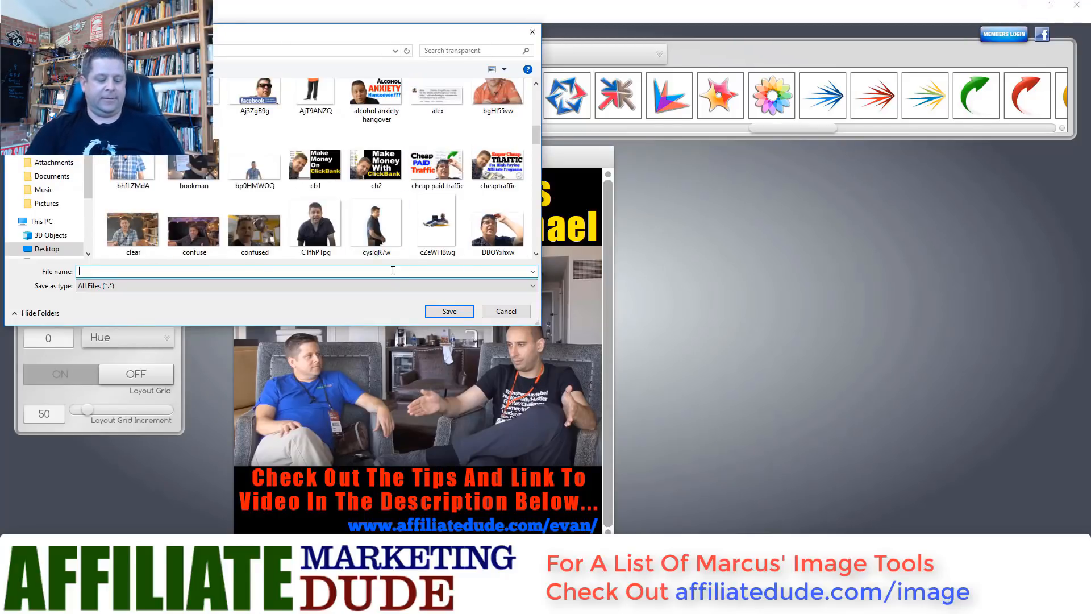
type("evaninsta")
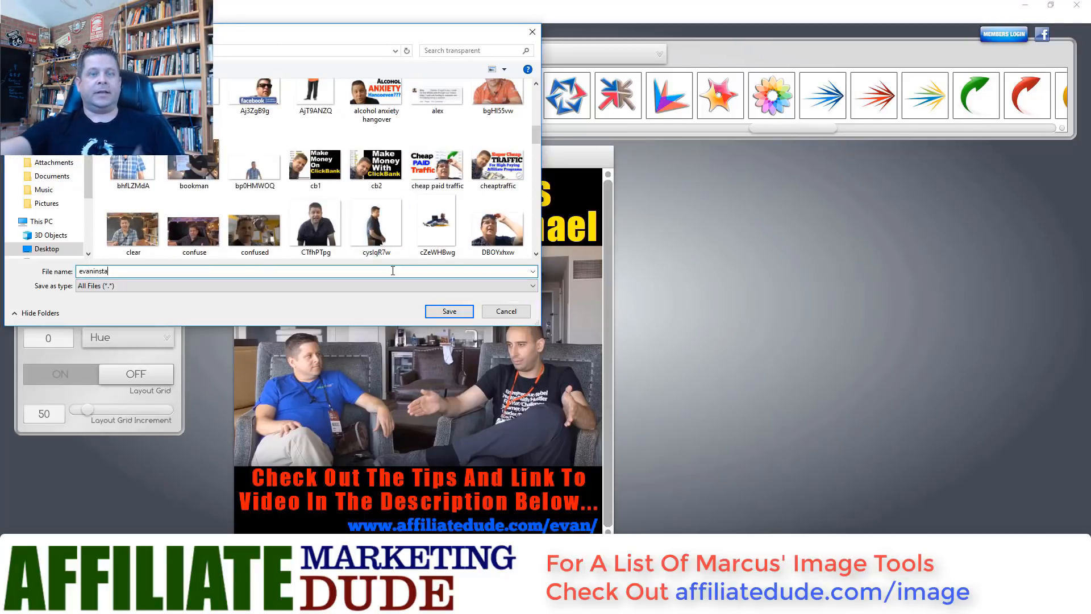
left_click(459, 310)
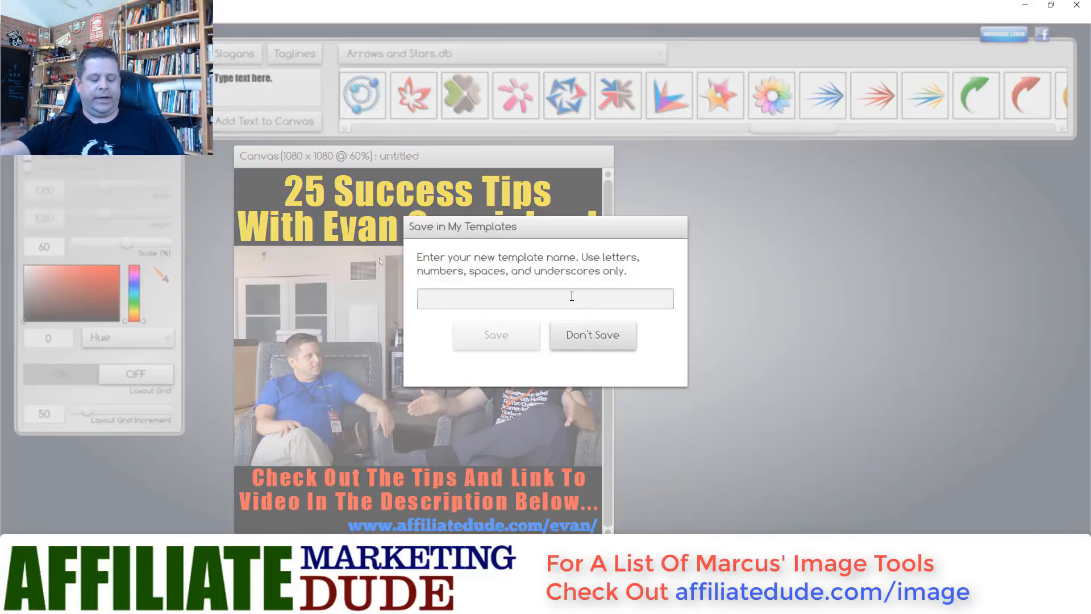
type("123")
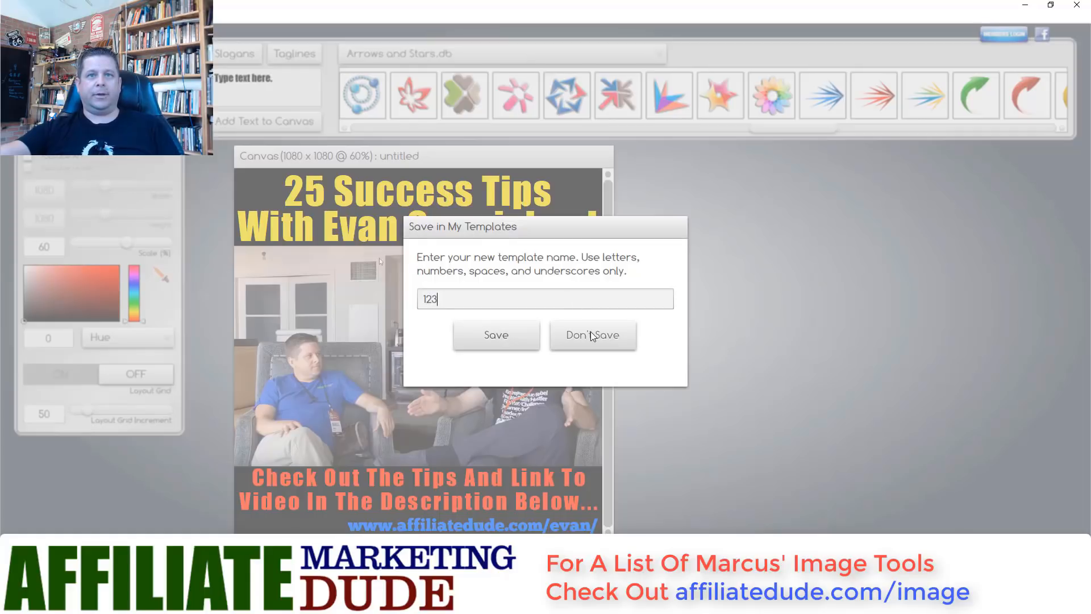
left_click(518, 340)
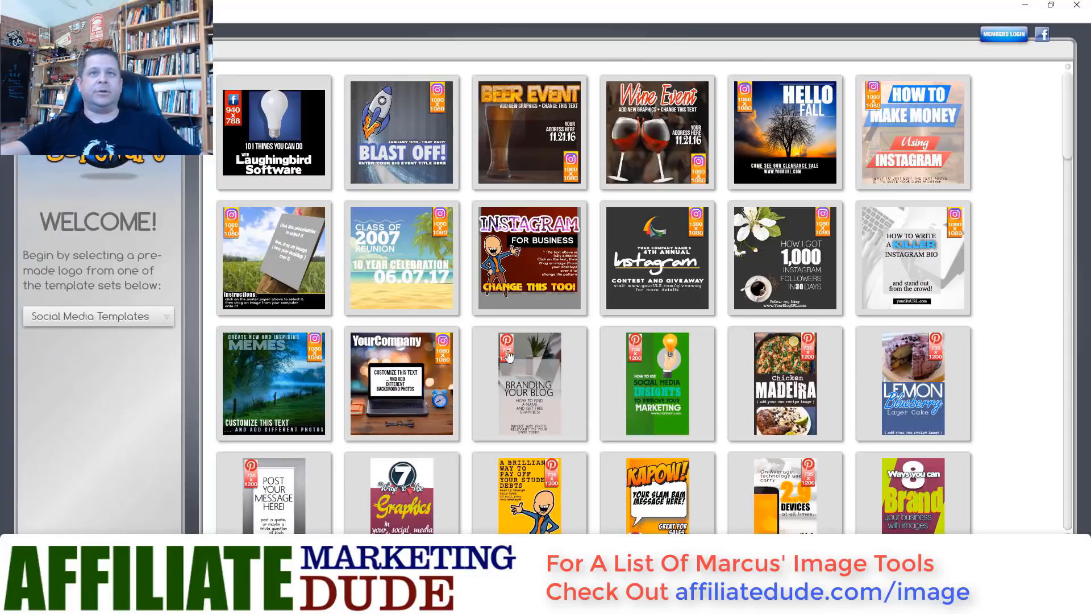
- Switch the gallery to YouTube Thumbnails and open the TEMPLATE TRICK template
left_click(170, 318)
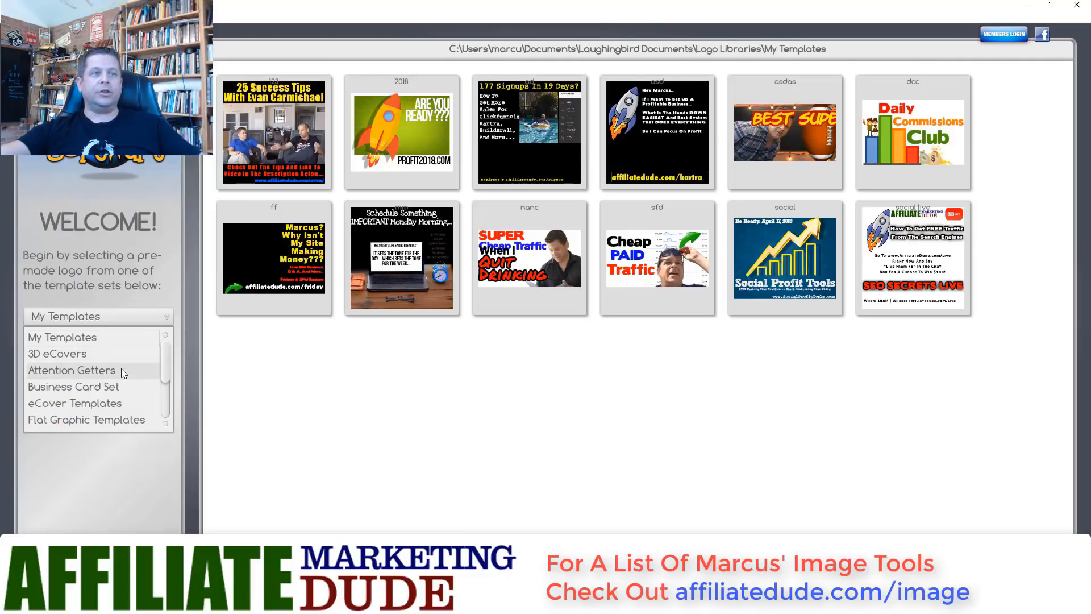
scroll(121, 369, "down", 2)
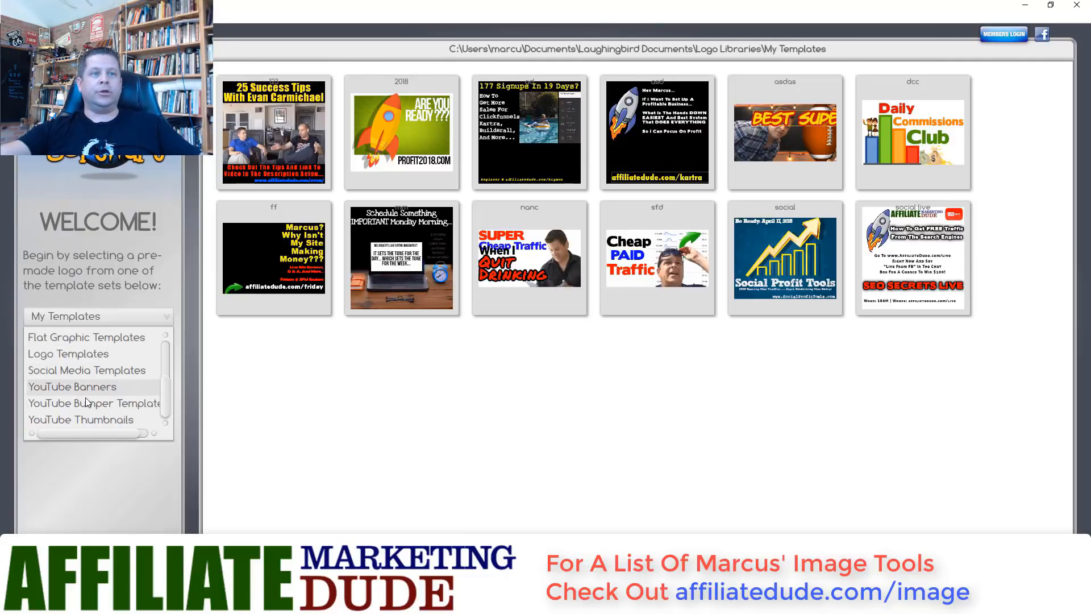
left_click(66, 418)
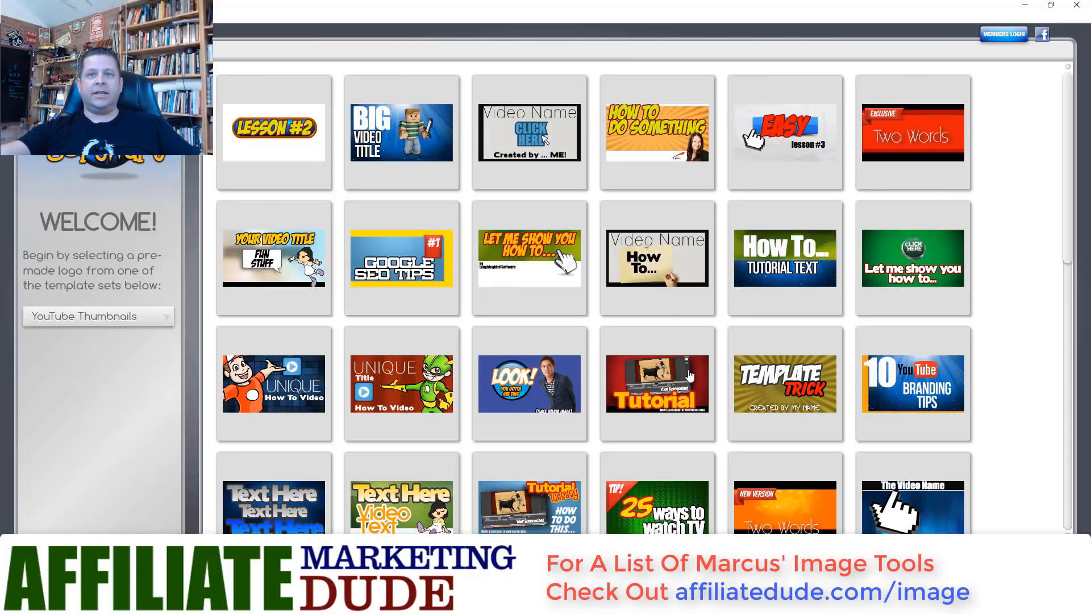
scroll(714, 360, "down", 4)
scroll(817, 262, "up", 4)
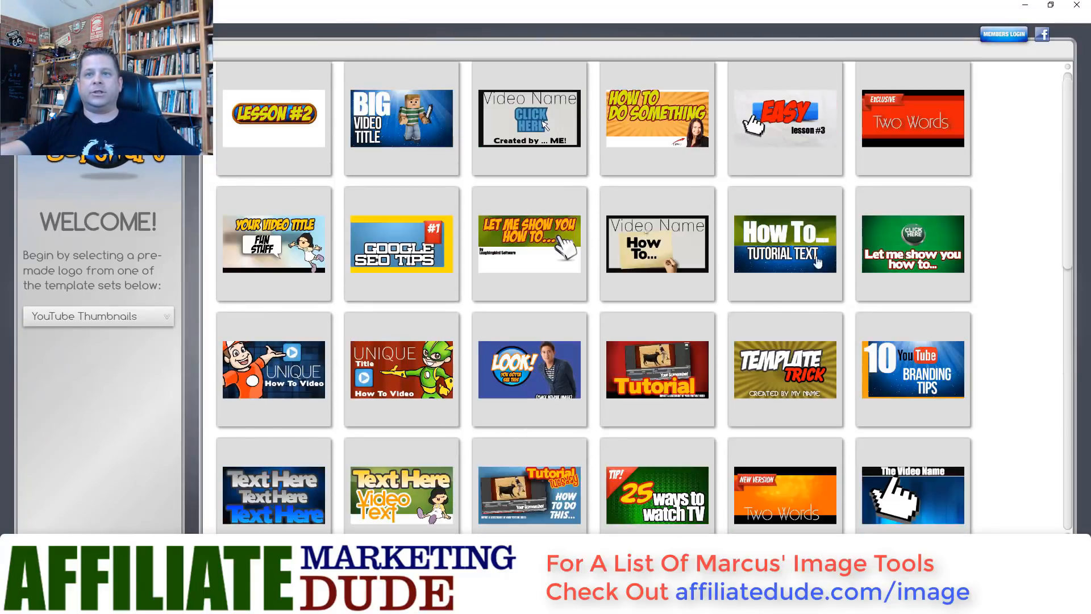
left_click(794, 356)
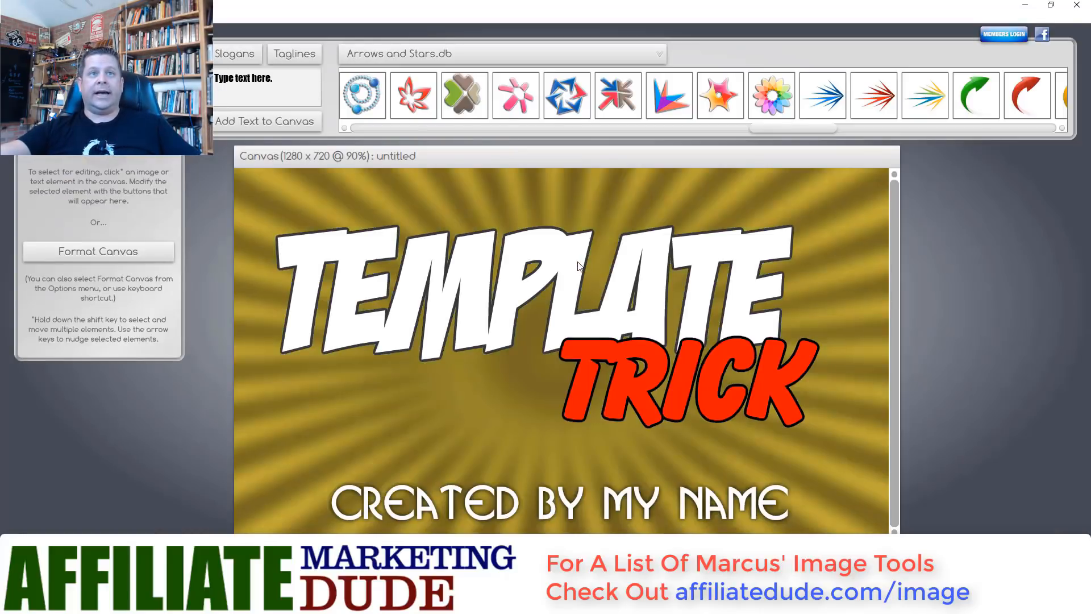
- Stack TEMPLATE over TRICK at top-left and delete the byline and yellow sunburst background
left_click_drag(579, 266, 538, 227)
left_click_drag(588, 372, 266, 356)
left_click(338, 492)
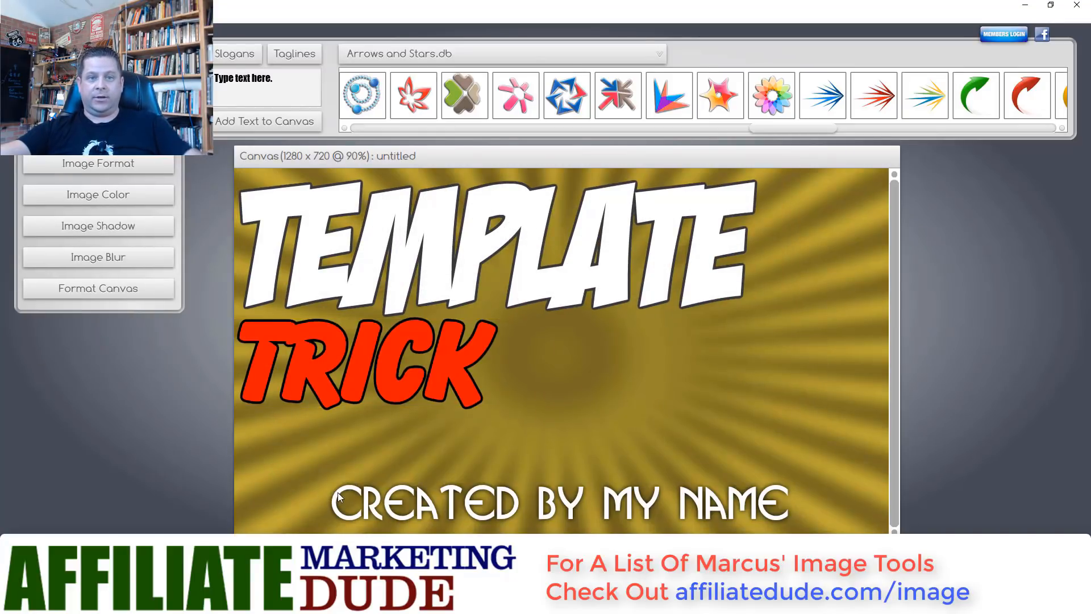
left_click(338, 493)
key("Delete")
left_click(700, 401)
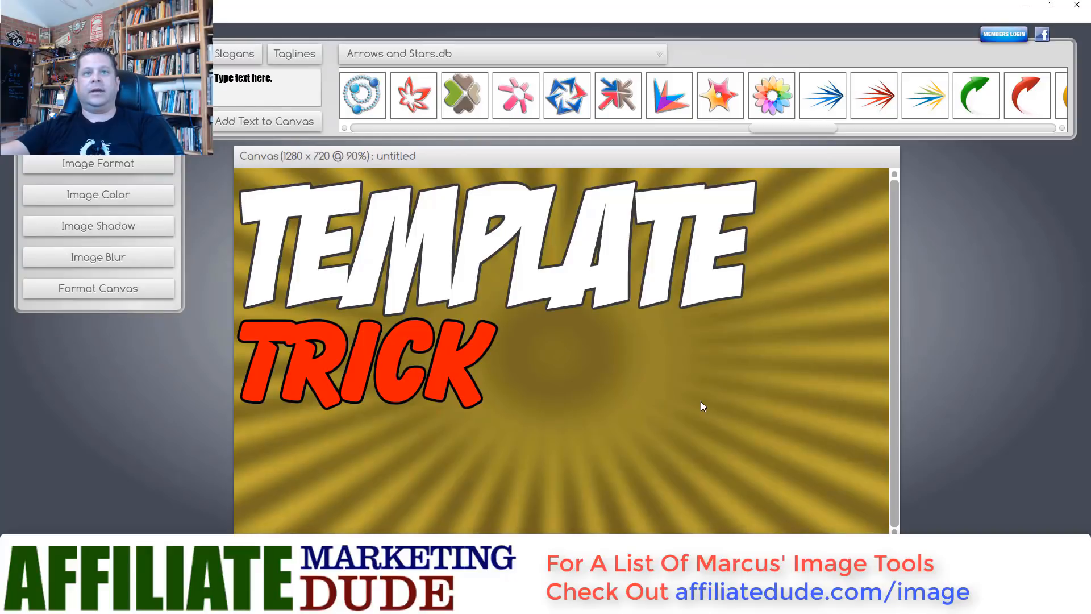
key("Delete")
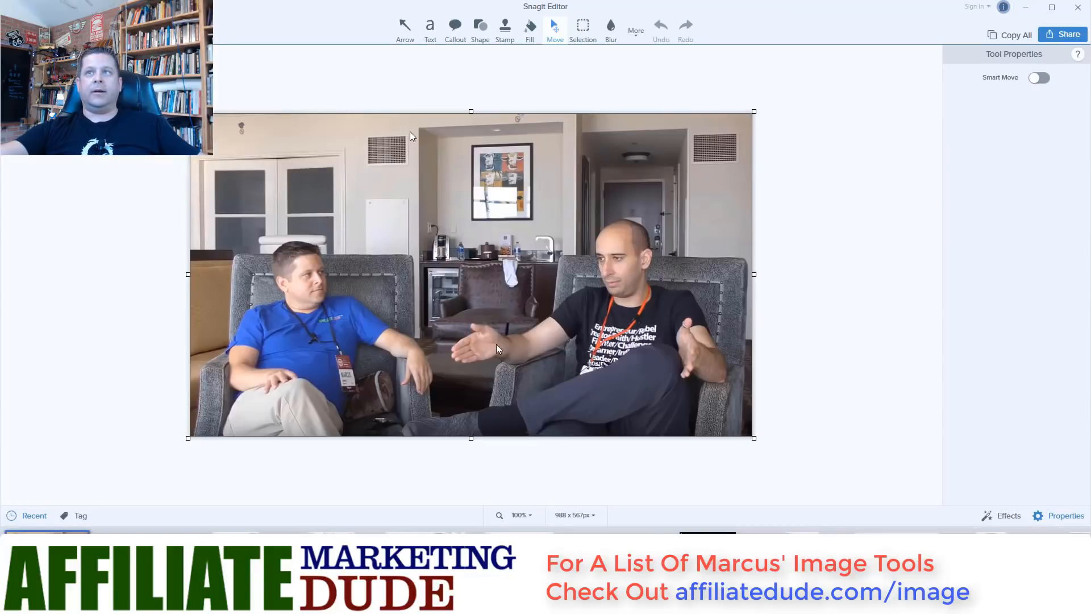
- Minimize Snagit Editor to bring The Logo Creator canvas back into view
left_click(1026, 7)
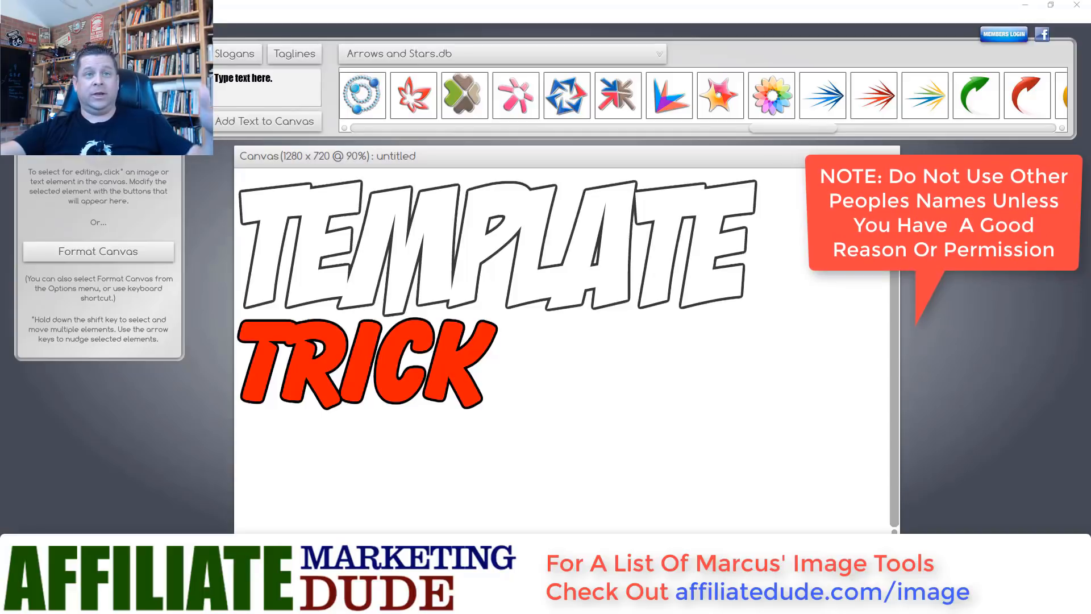
- Change the TEMPLATE text to ADSENSE
left_click(276, 243)
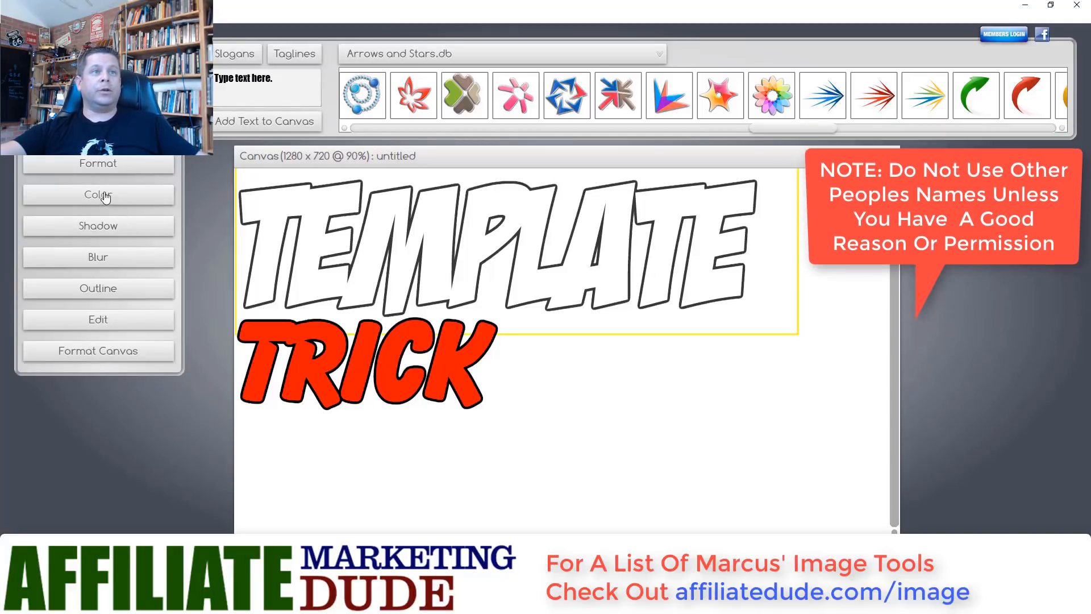
left_click(99, 165)
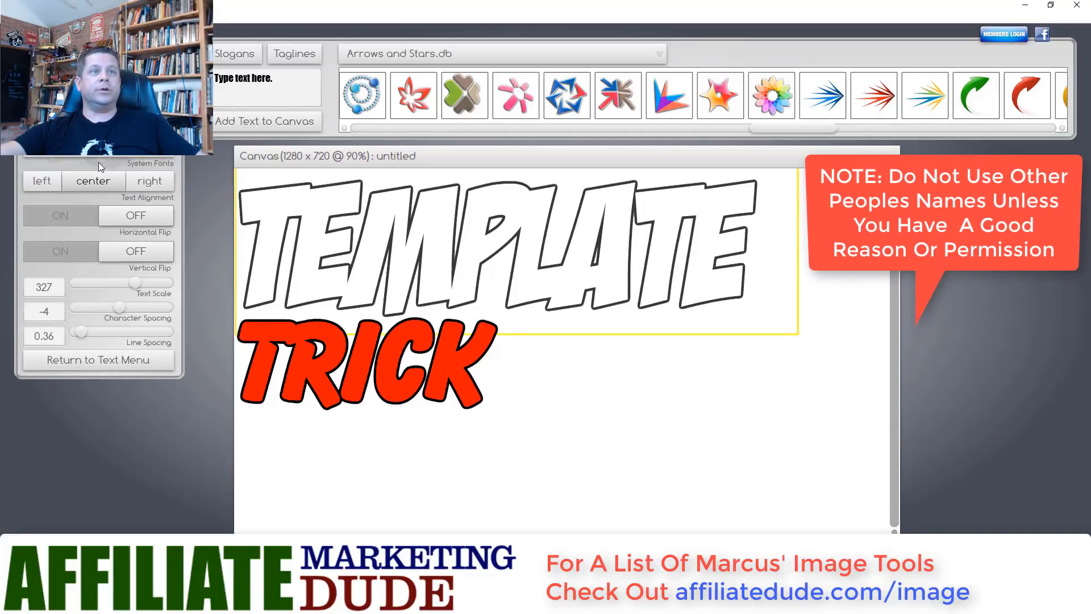
left_click(128, 362)
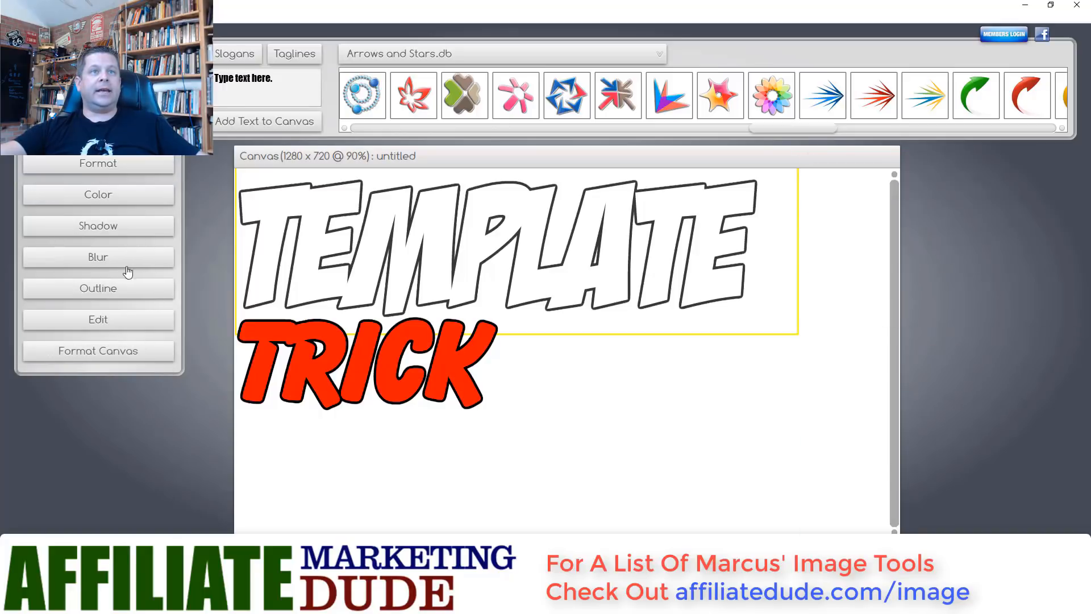
left_click(121, 318)
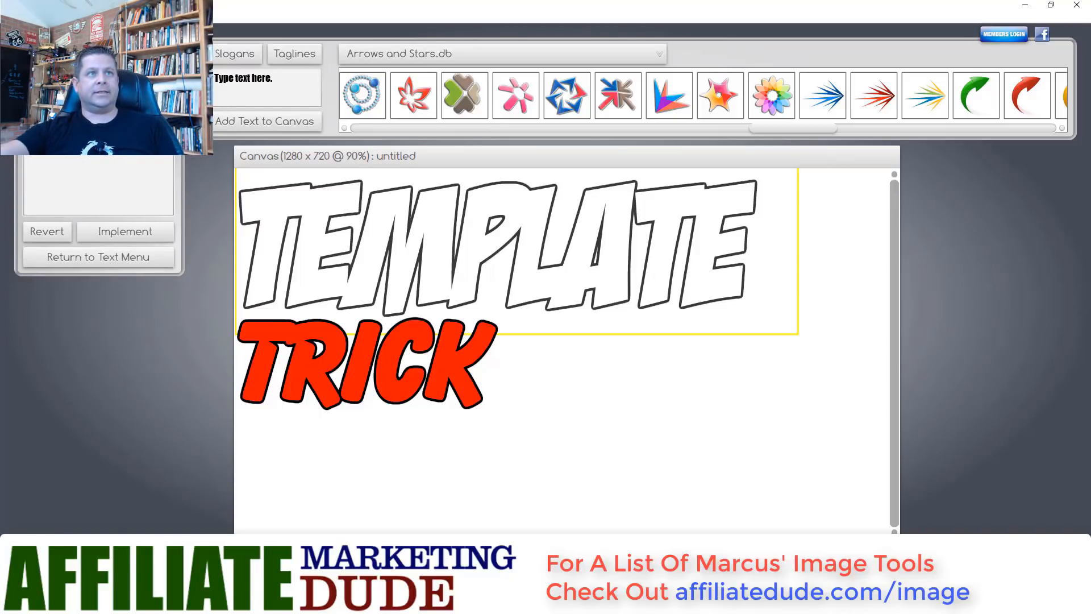
left_click(140, 233)
- Remove an accidental photo paste, change TRICK to ALTERNATIVES, and shift ADSENSE slightly right
left_click(296, 335)
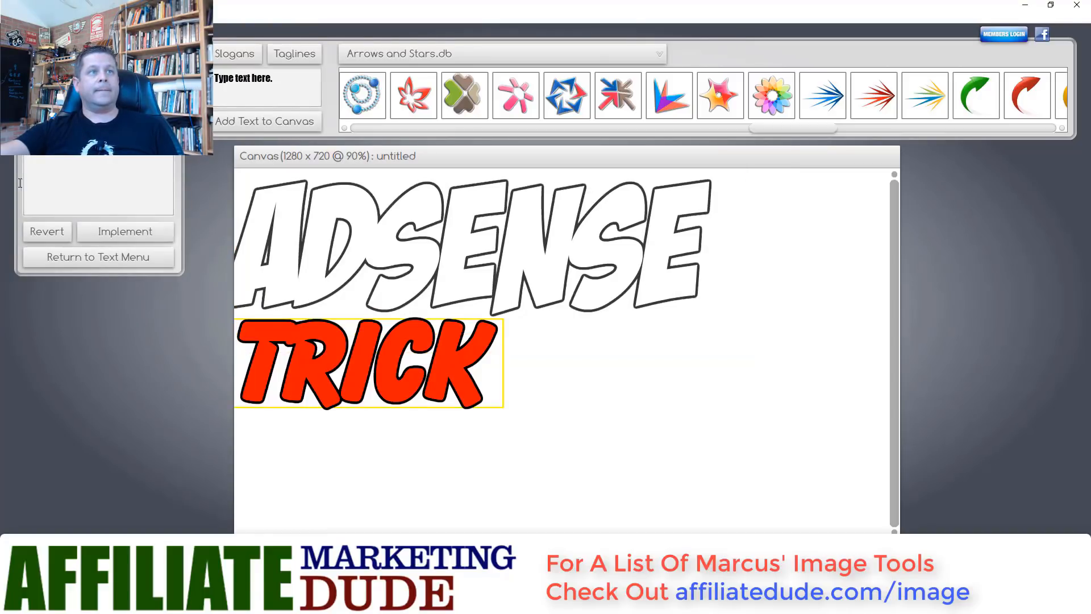
key("ctrl+v")
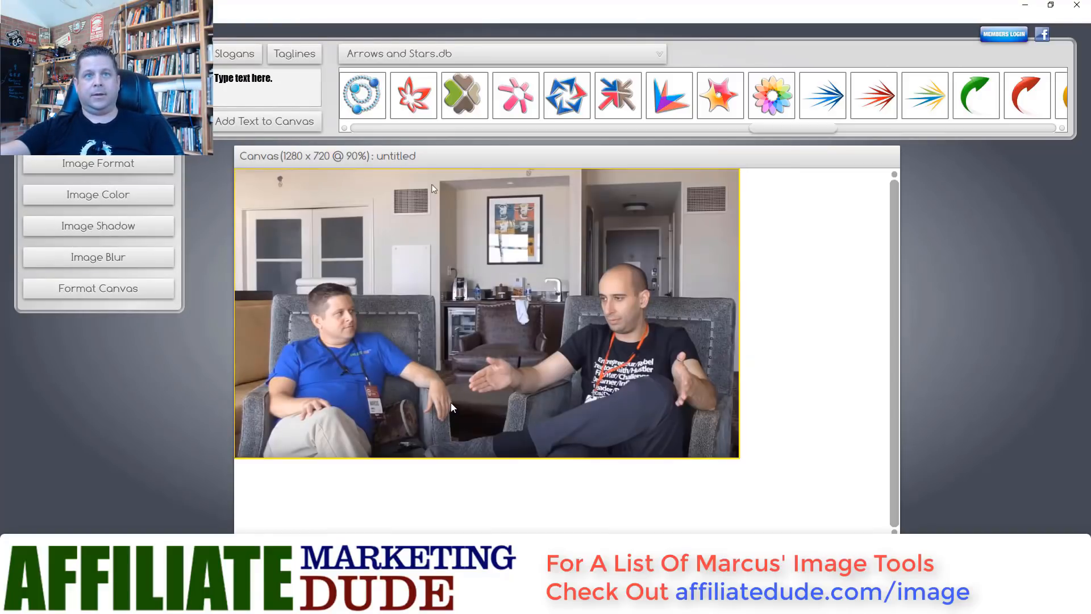
key("Delete")
left_click(448, 332)
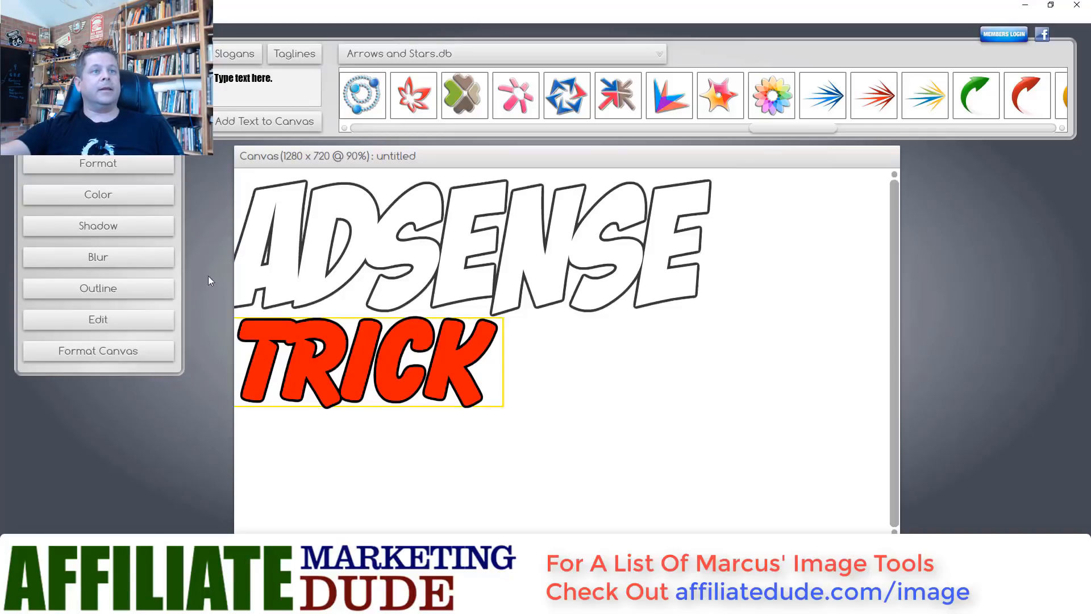
left_click(123, 319)
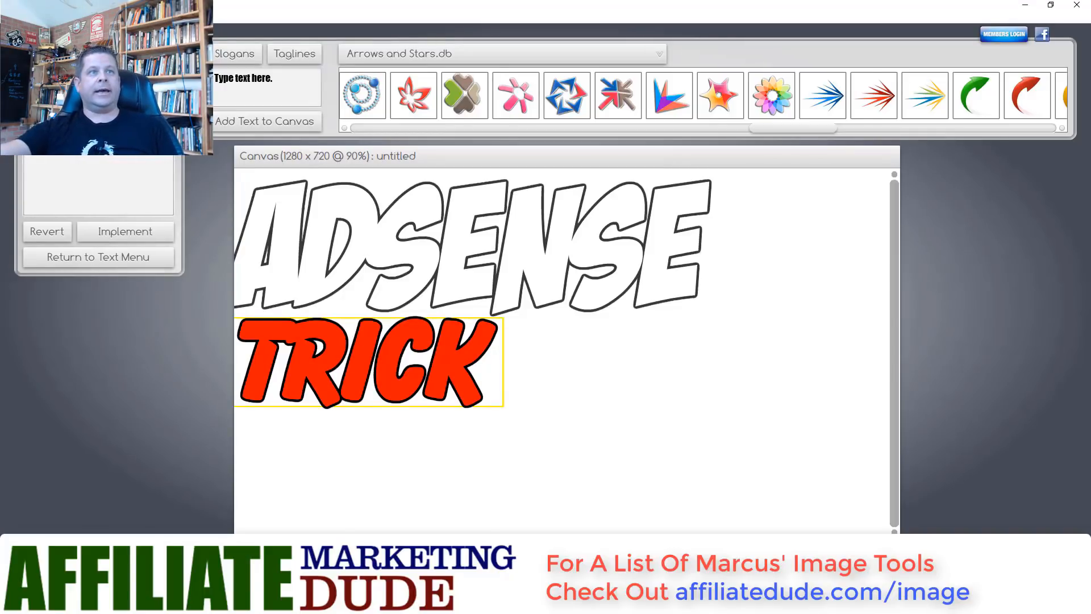
left_click(119, 231)
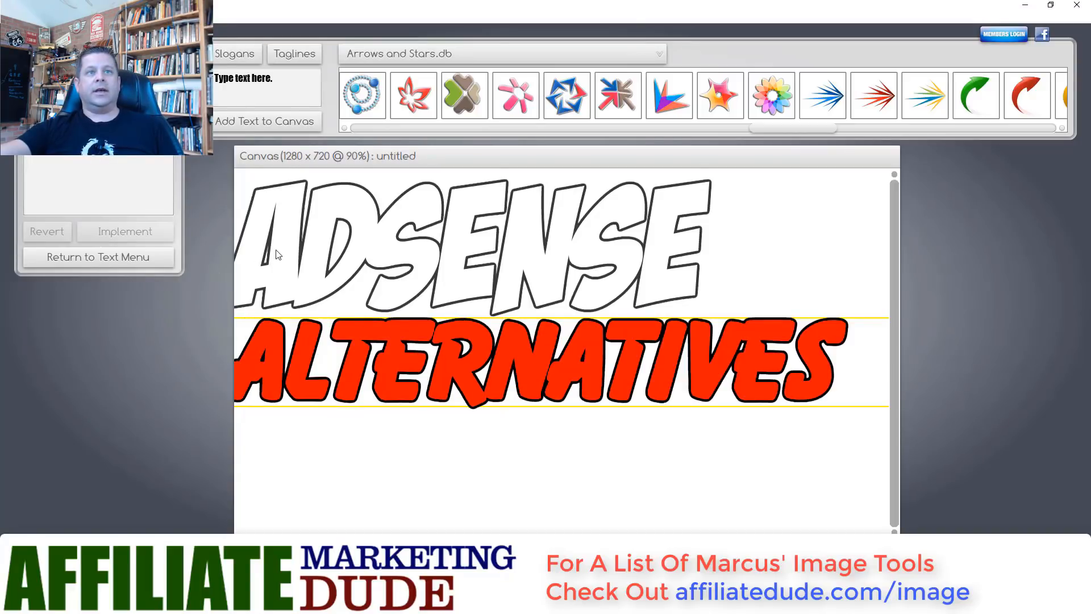
left_click_drag(277, 256, 317, 257)
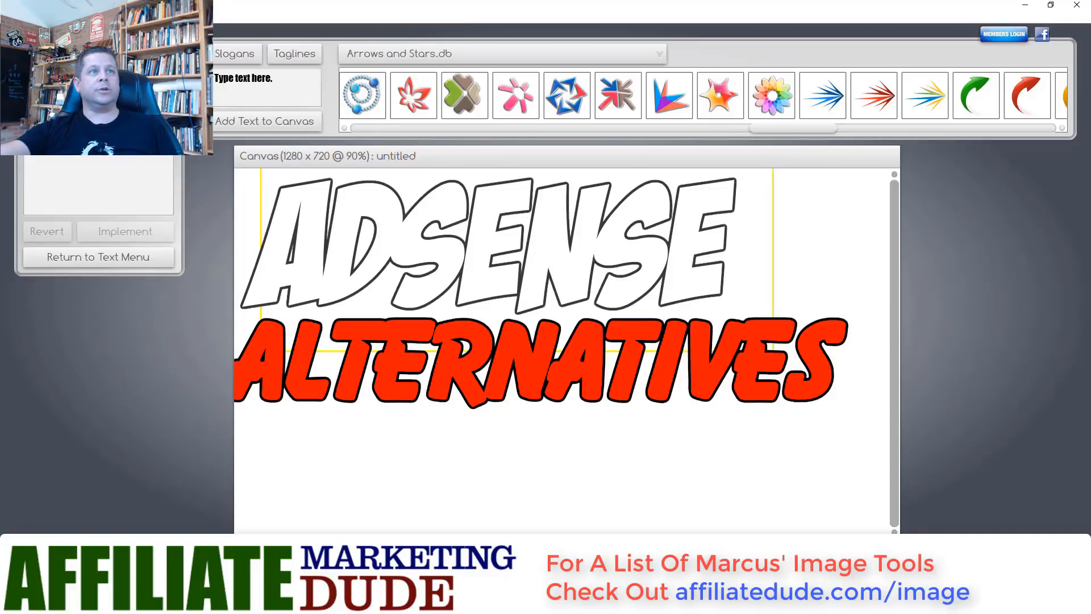
- Start a PNG or JPG image import and browse the Desktop pictures
left_click(9, 17)
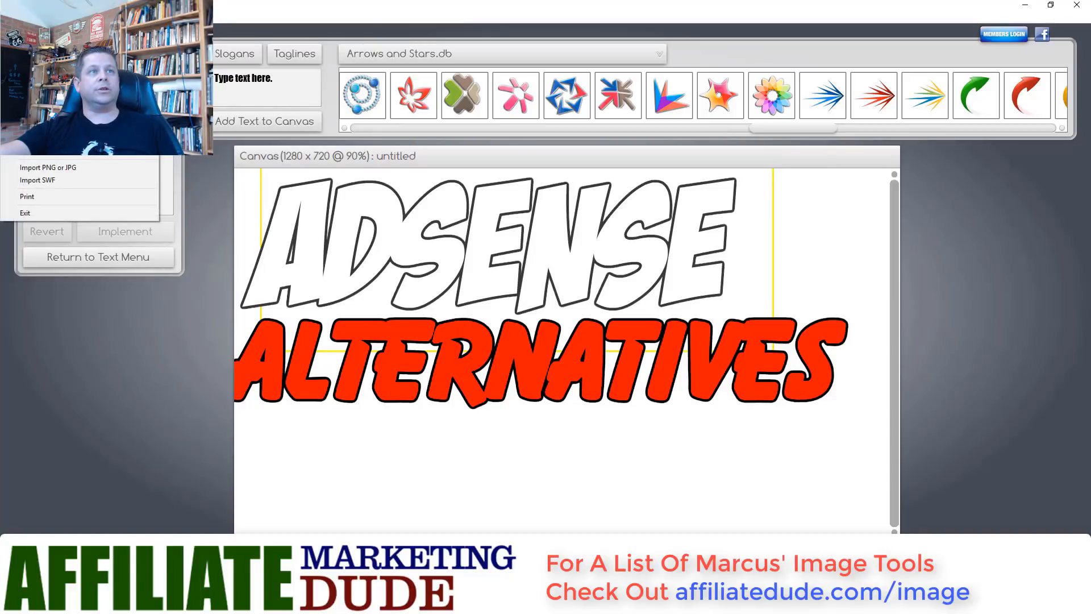
left_click(63, 170)
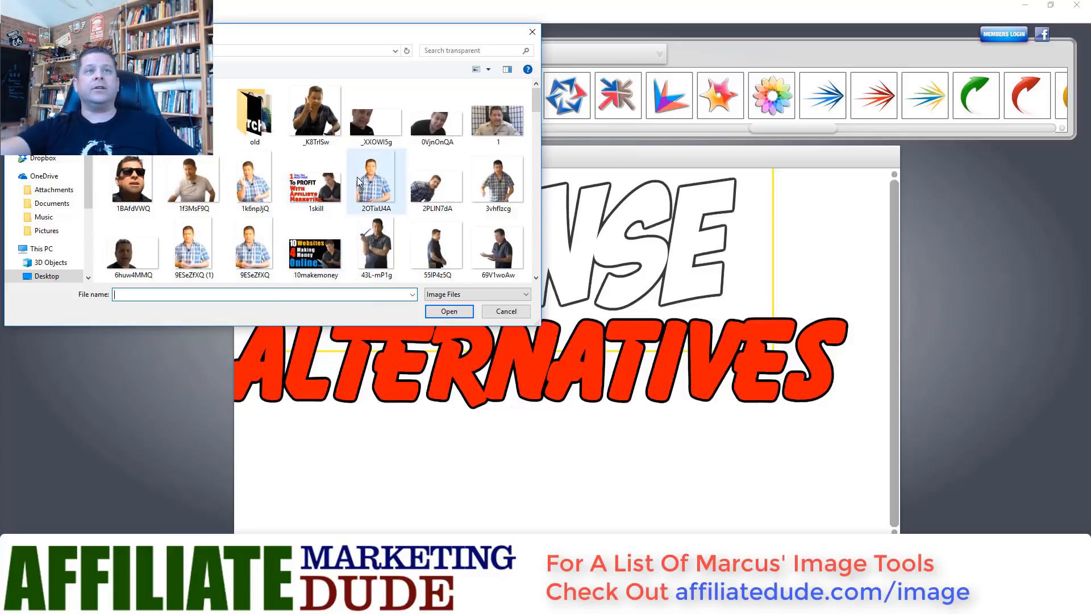
scroll(358, 180, "down", 2)
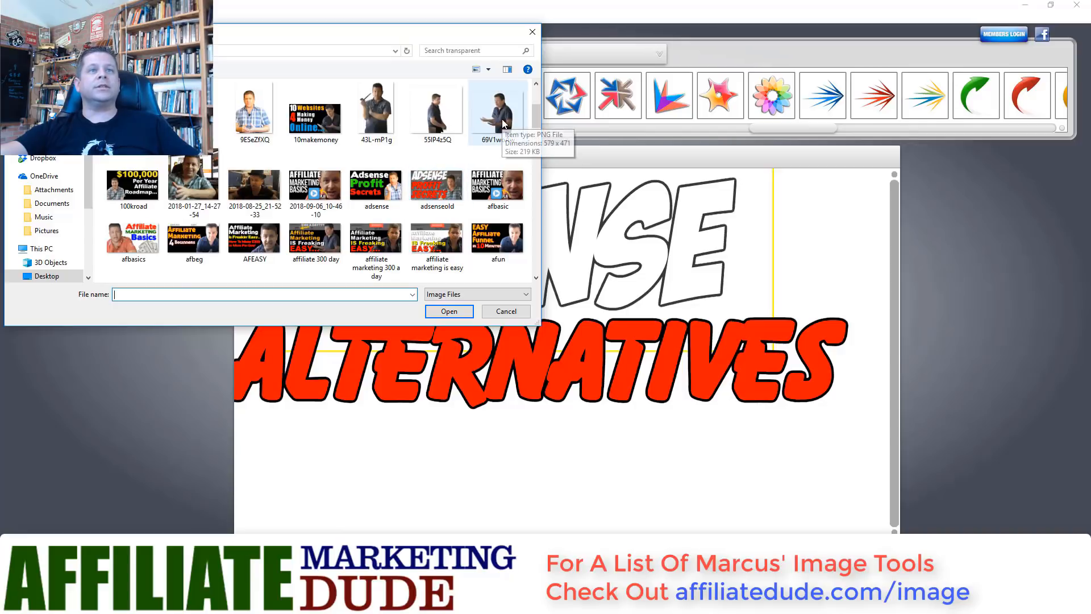
scroll(407, 187, "down", 3)
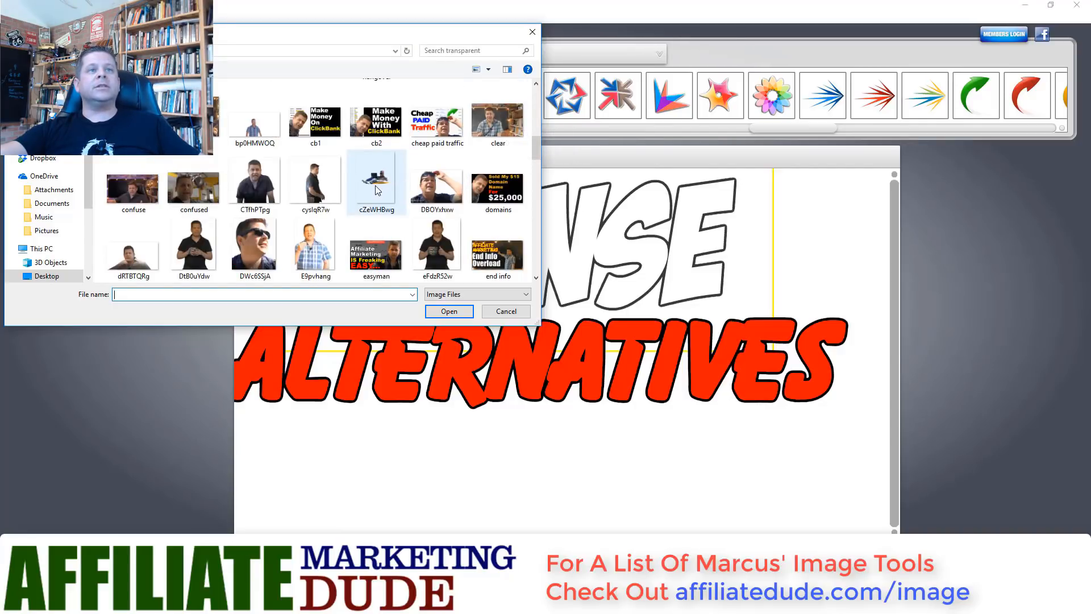
scroll(377, 190, "down", 1)
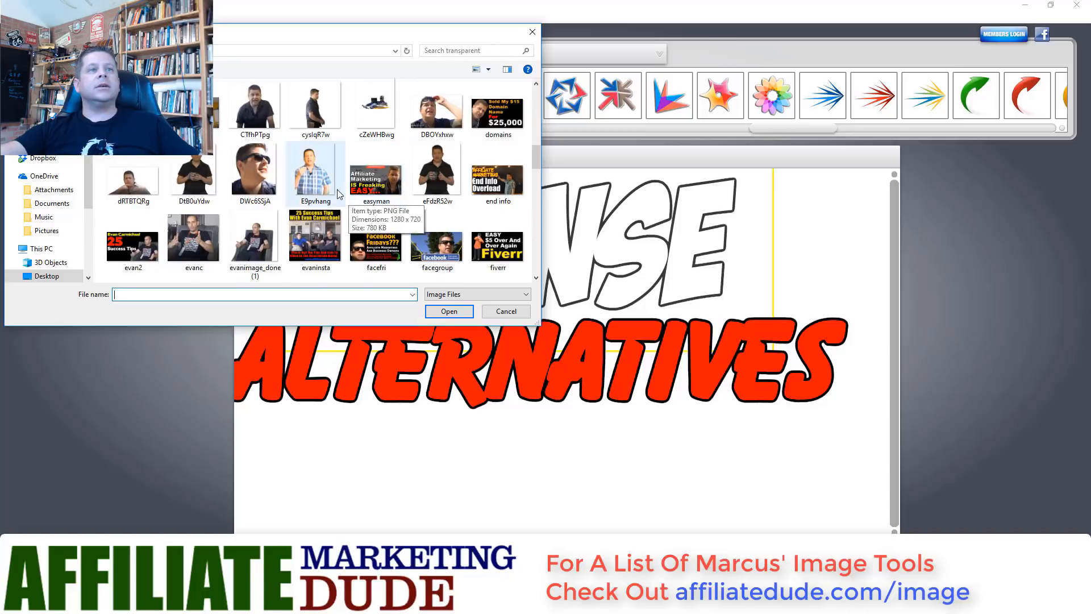
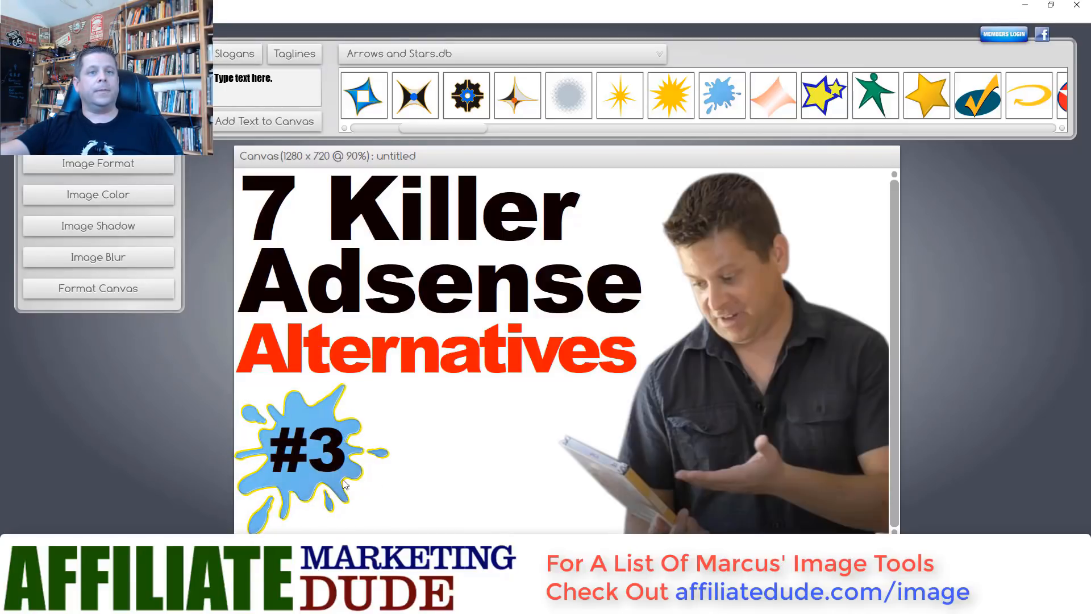
- Deselect the splash graphic and select the #3 text
left_click(357, 425)
left_click(341, 438)
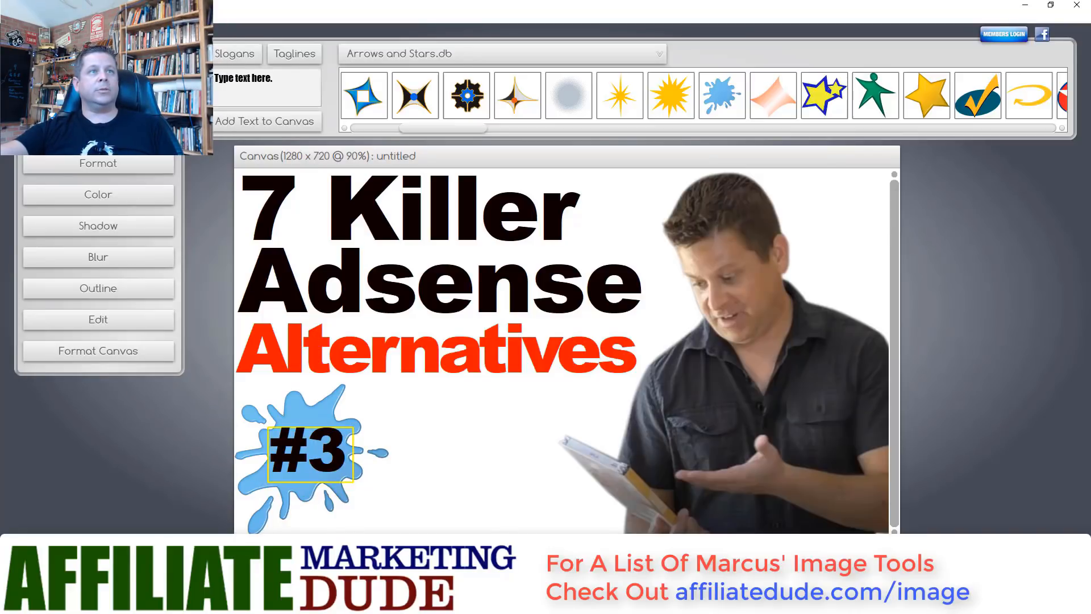
- Paste a duplicate of '#3', drag it right of the splash, and start editing its wording
key("ctrl+v")
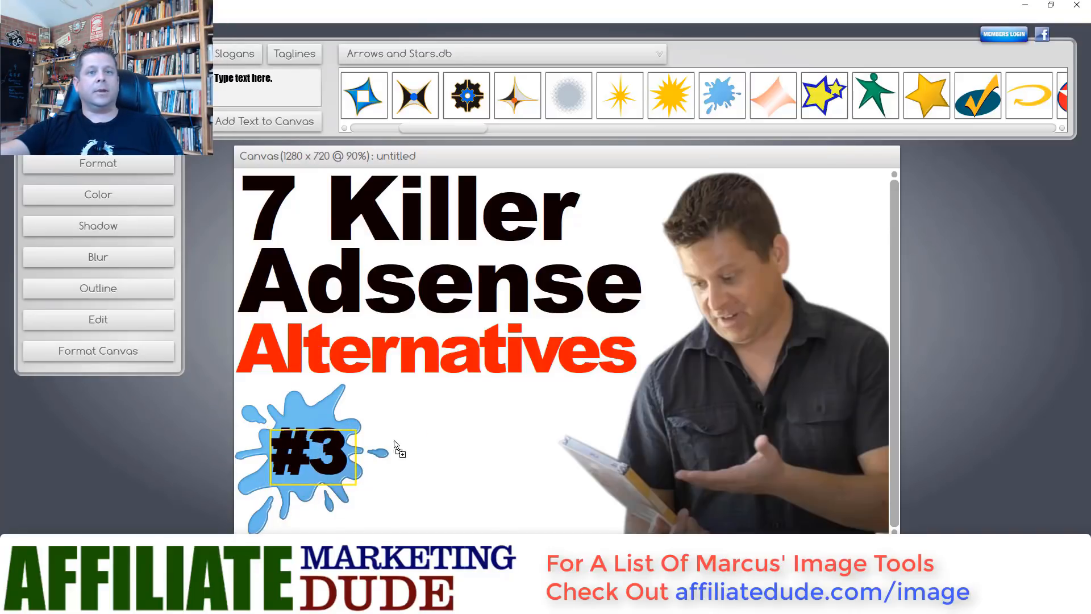
left_click_drag(395, 444, 433, 437)
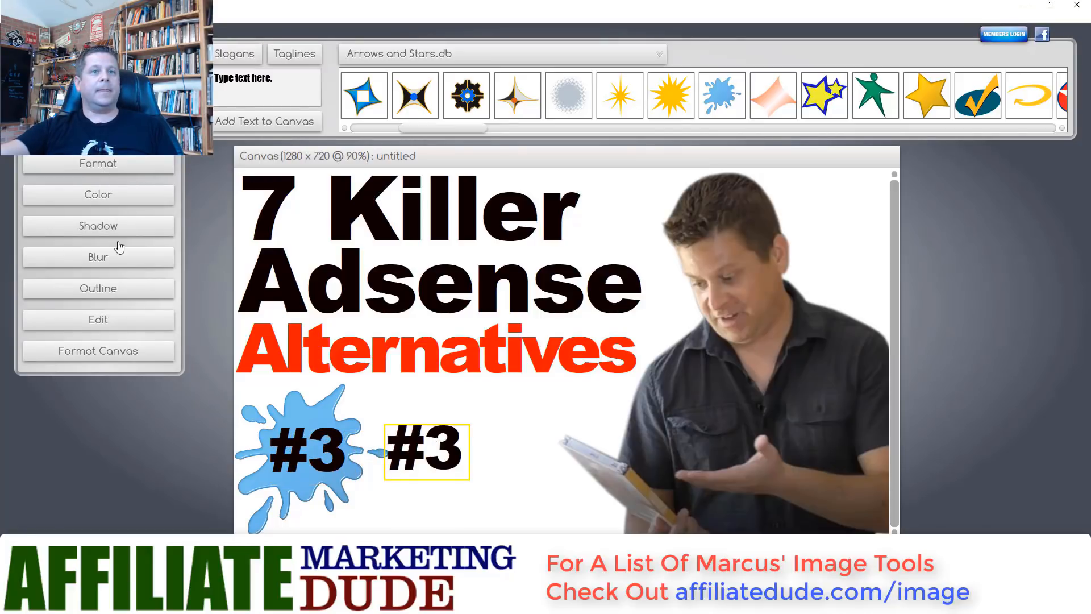
left_click(129, 319)
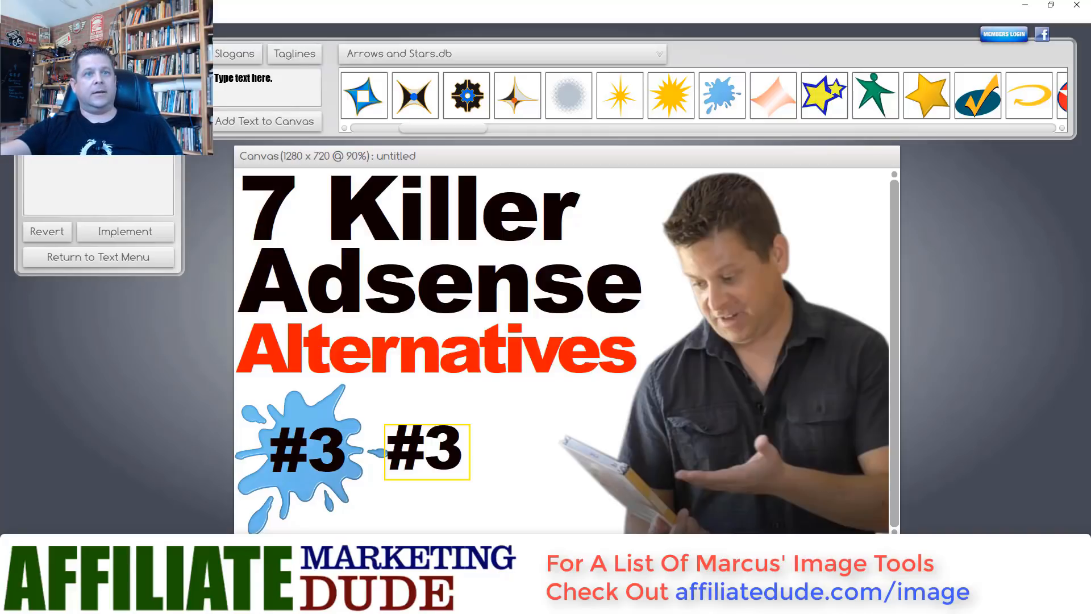
- Reword the copy to 'Is My BIGGEST Earner...', shrink it to text scale 35, and place it beside #3
left_click(155, 228)
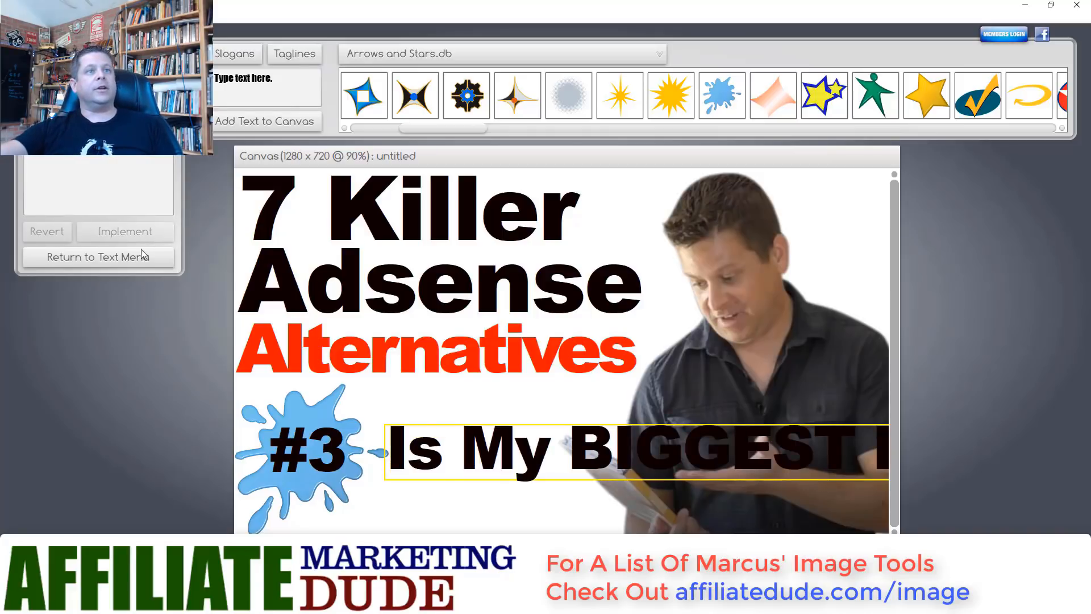
left_click(122, 260)
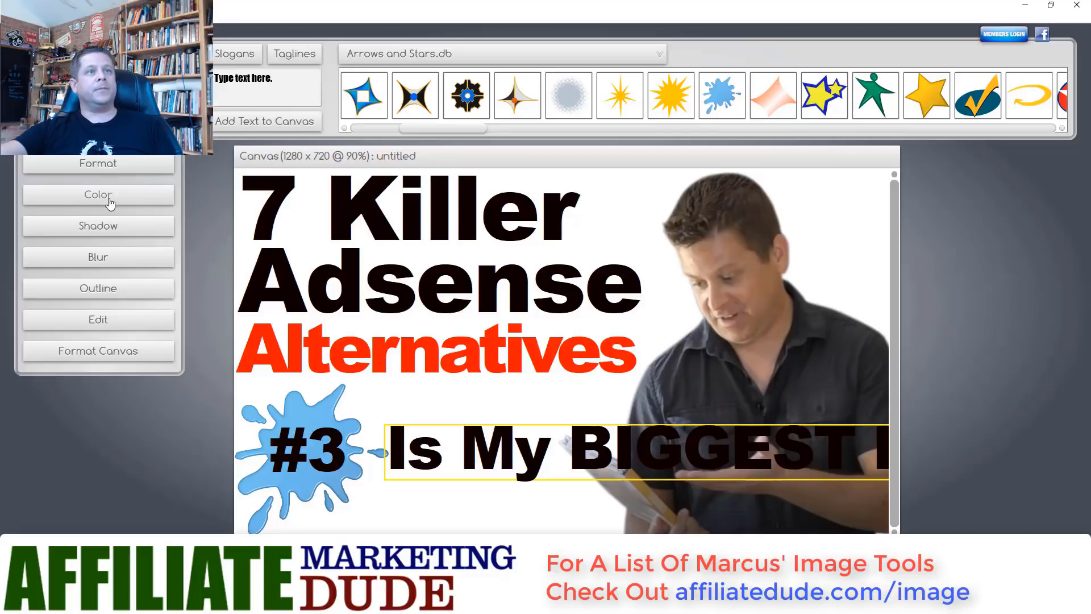
left_click(115, 170)
left_click_drag(95, 282, 82, 285)
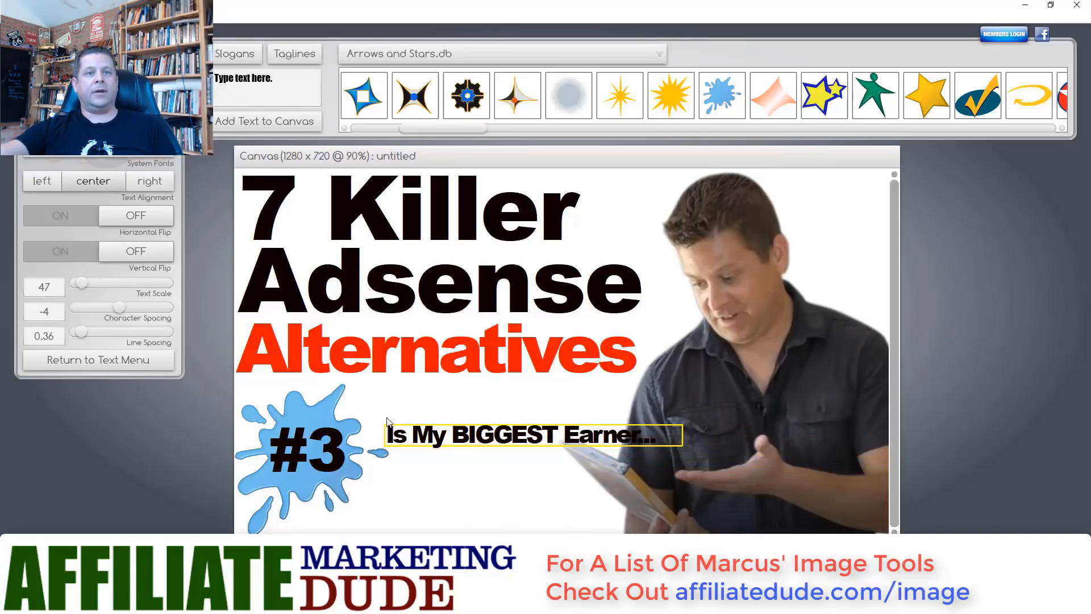
left_click_drag(391, 439, 366, 441)
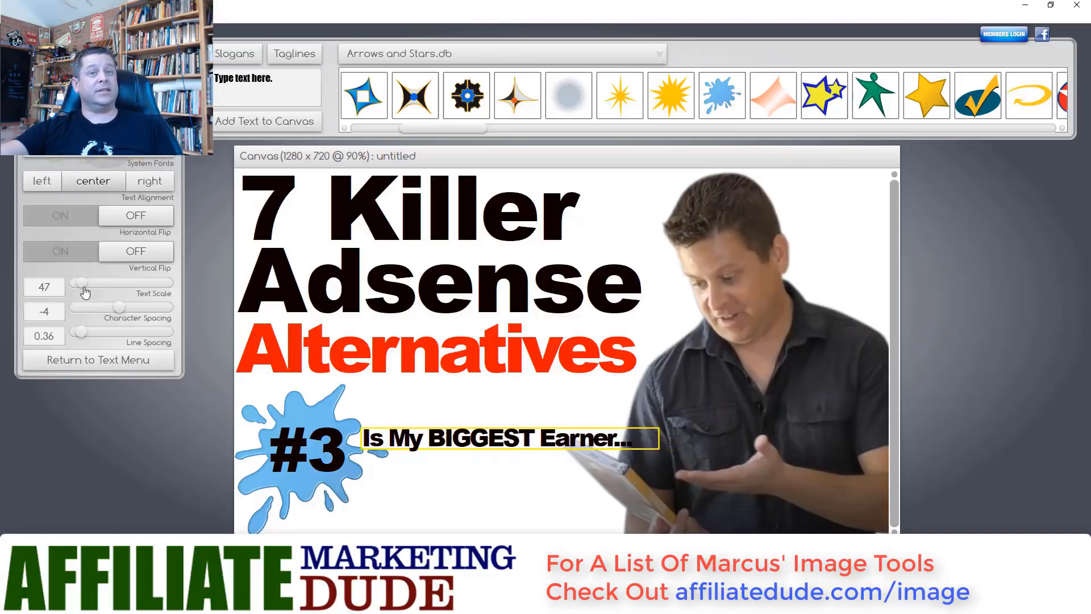
left_click_drag(83, 288, 84, 292)
mouse_move(388, 435)
left_mouse_down()
mouse_move(386, 414)
mouse_move(394, 436)
left_mouse_up()
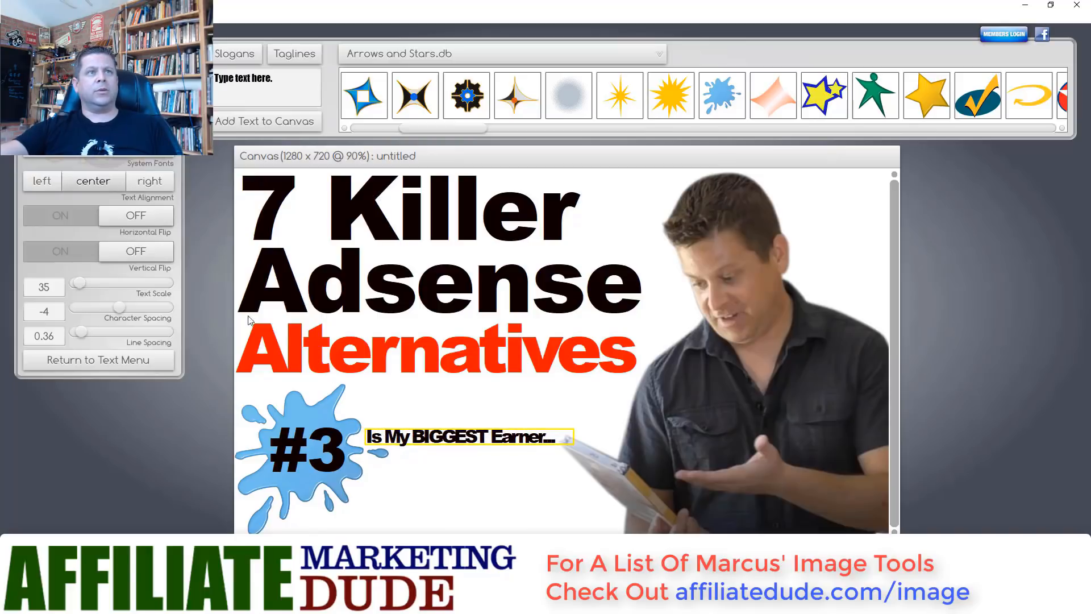
left_click(106, 363)
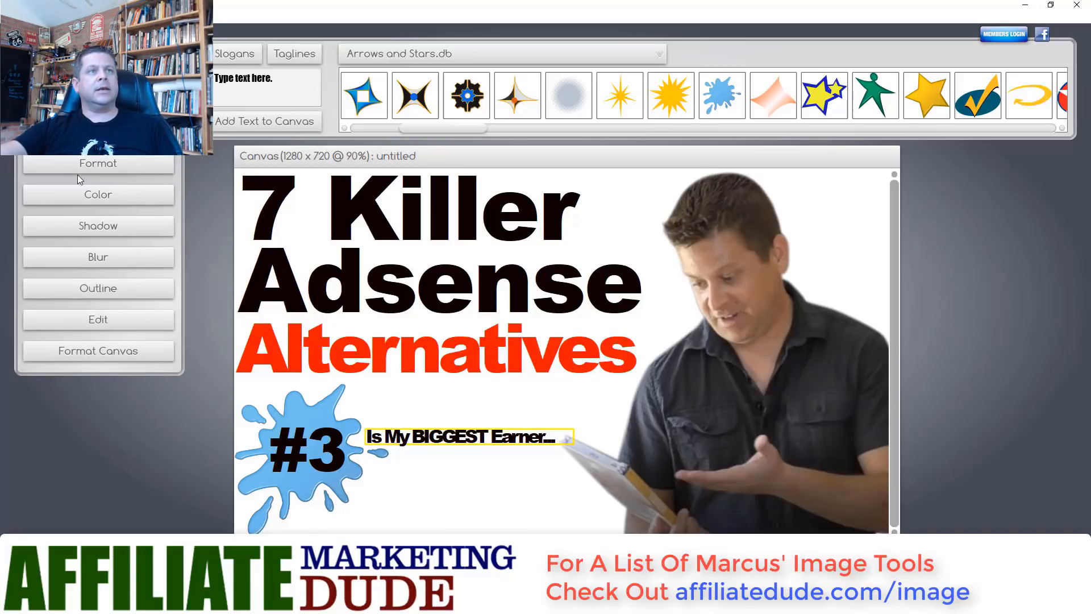
- Break the caption's wording onto two lines
left_click(81, 170)
left_click(127, 371)
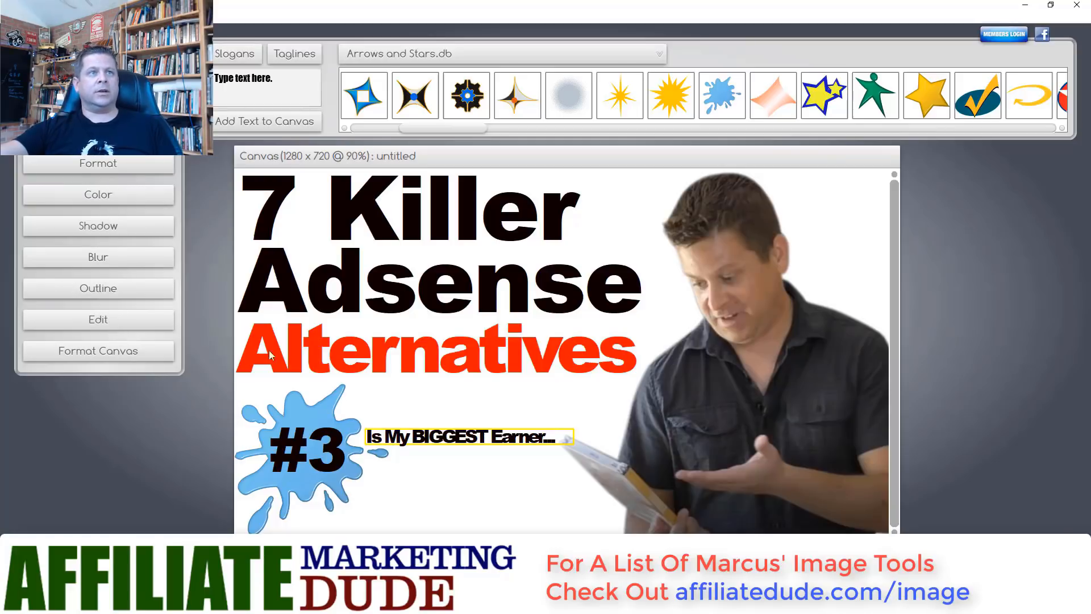
left_click(129, 162)
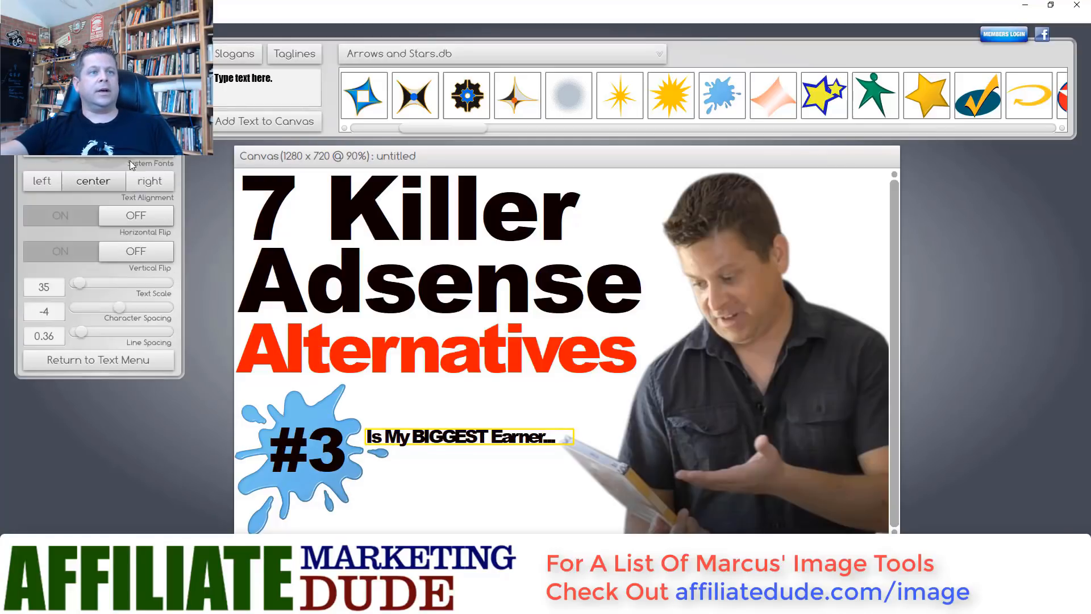
left_click(132, 363)
left_click(136, 328)
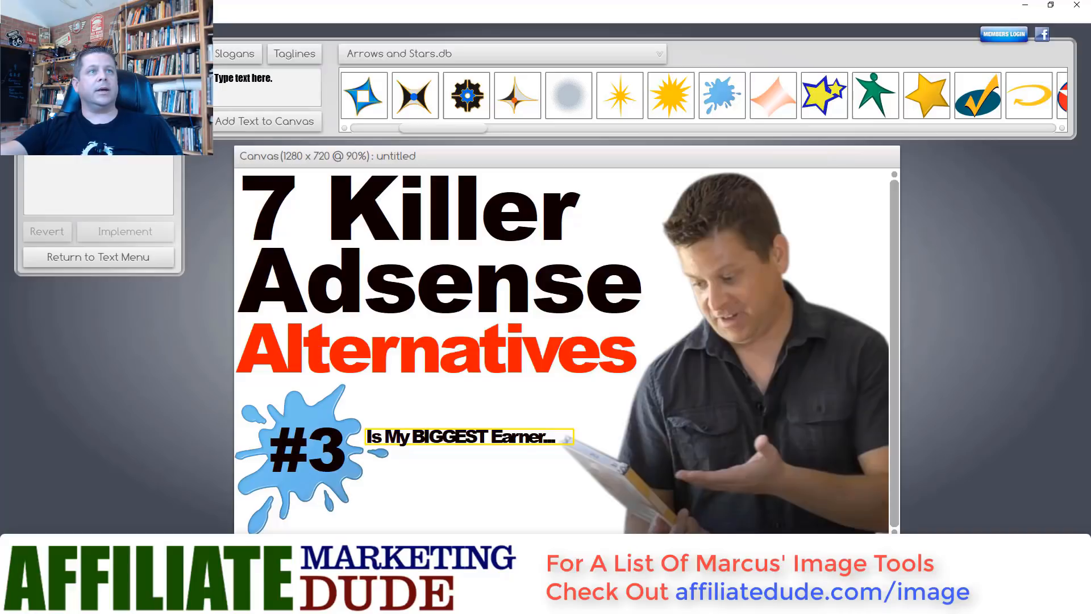
left_click(144, 236)
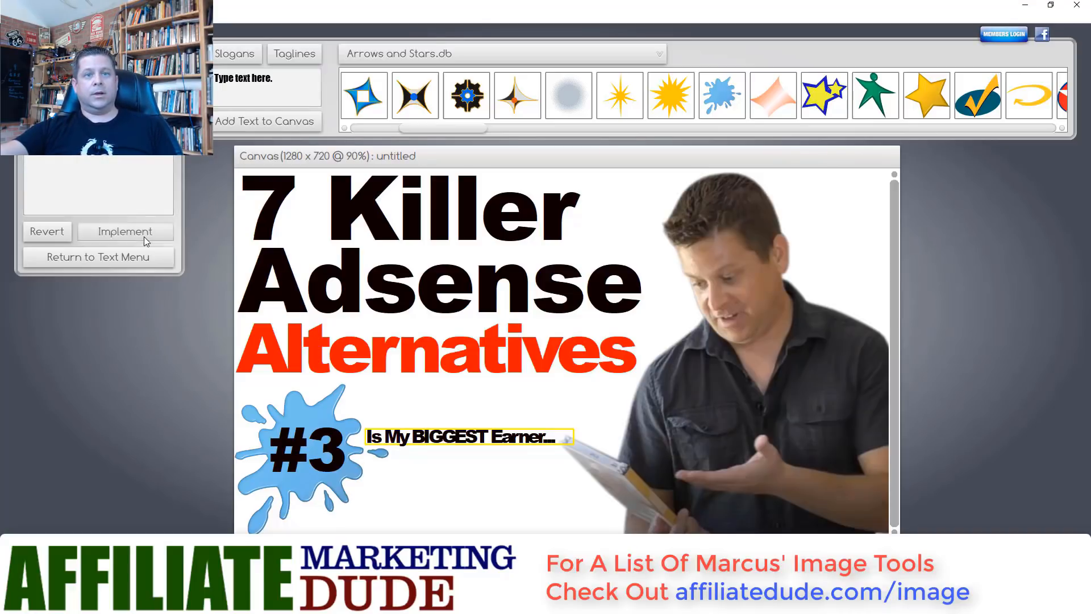
- Left-align the caption, set text scale 50 and line spacing 0.58, and move it beside #3
left_click(419, 474)
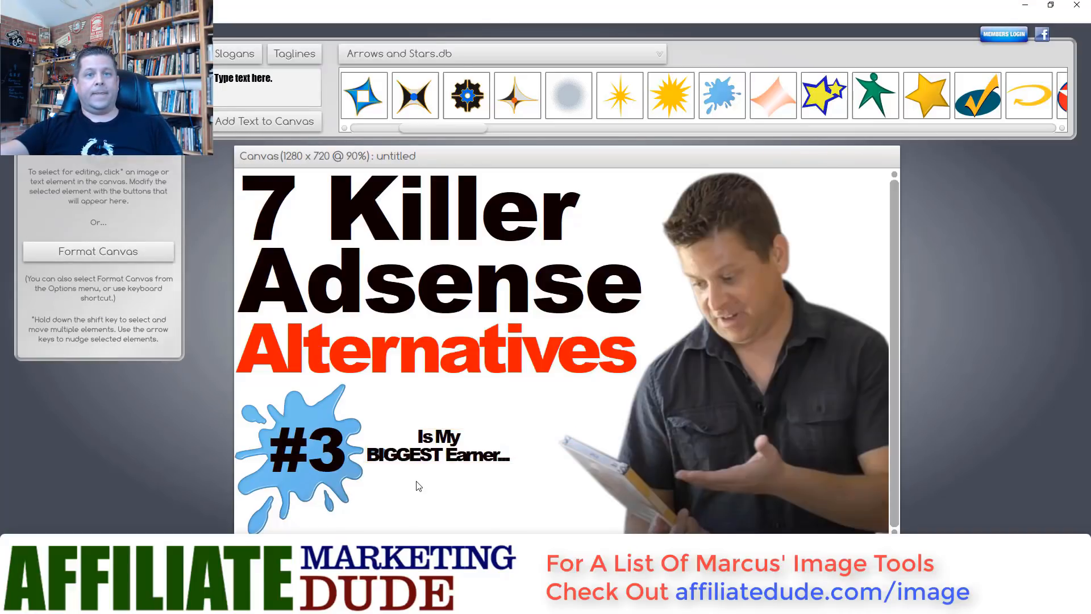
left_click_drag(414, 460, 419, 478)
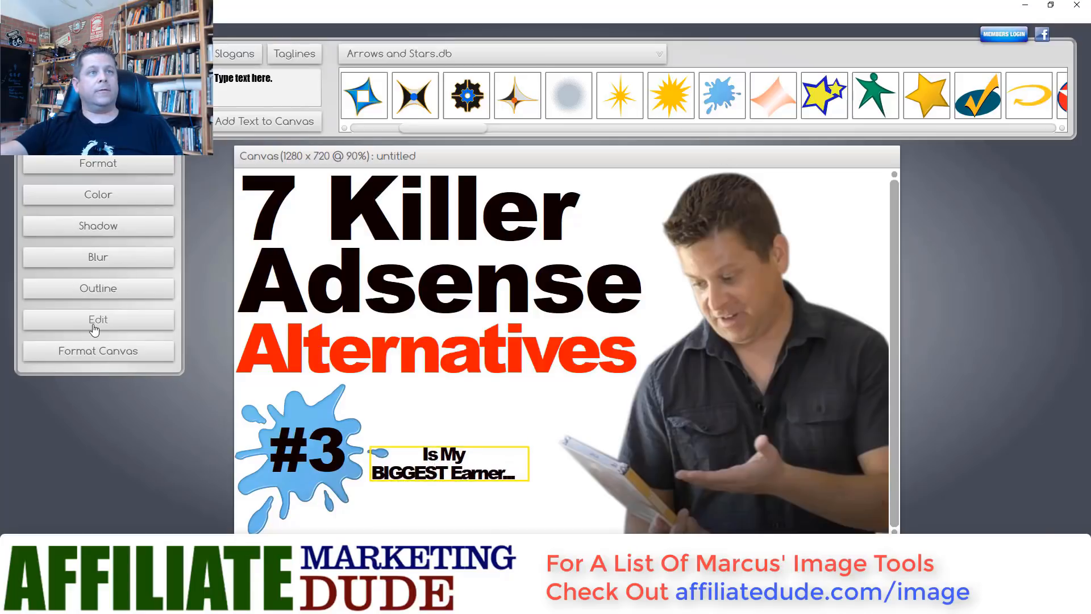
left_click(108, 171)
left_click(42, 180)
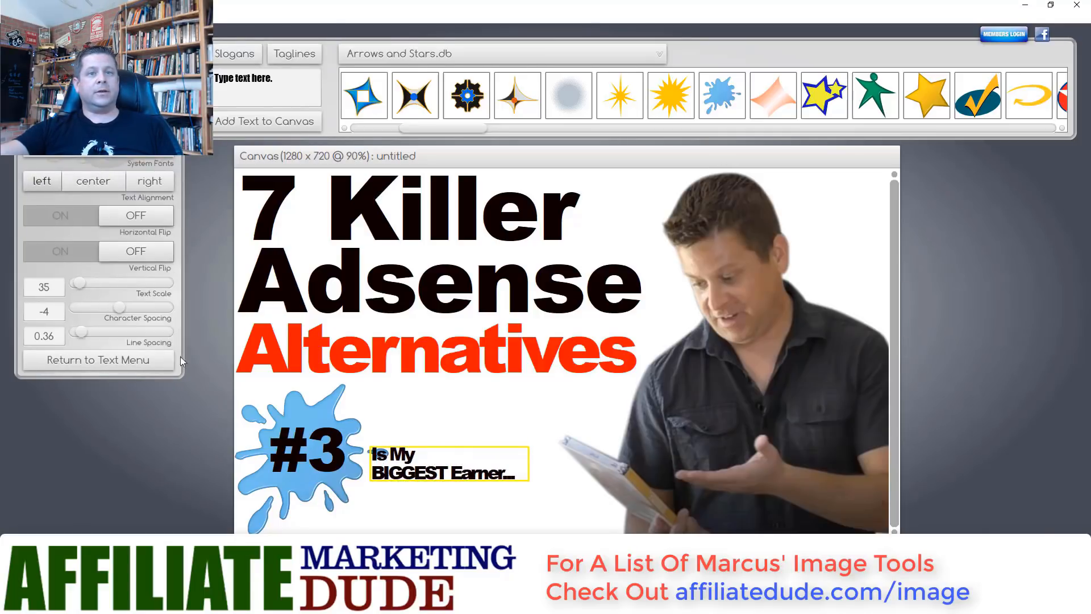
left_click_drag(382, 483, 378, 492)
left_click_drag(78, 288, 82, 284)
left_click_drag(85, 335, 89, 337)
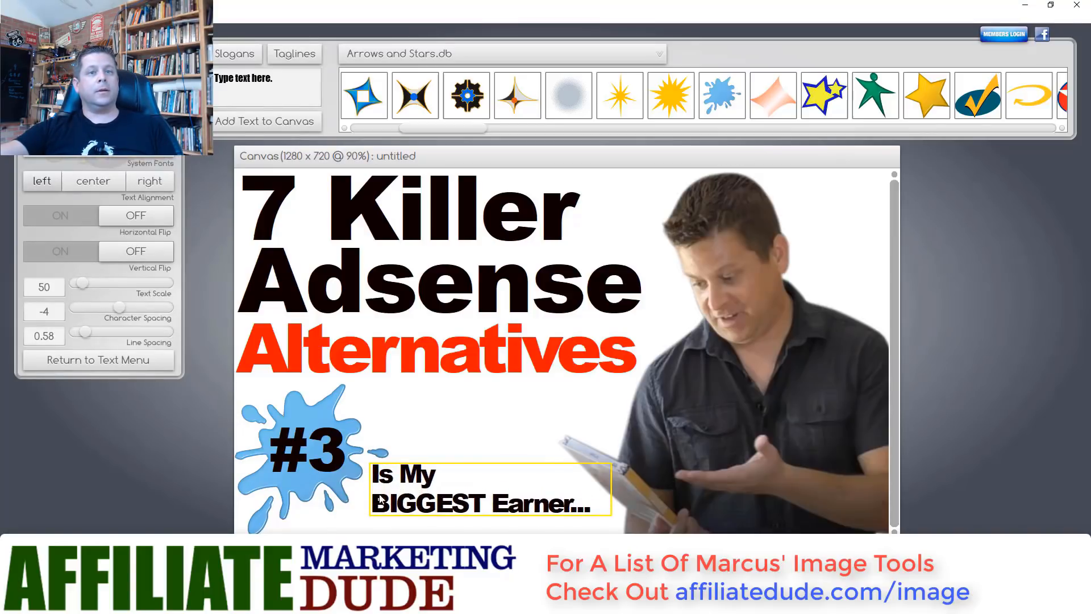
left_click_drag(379, 481, 373, 448)
left_click(403, 518)
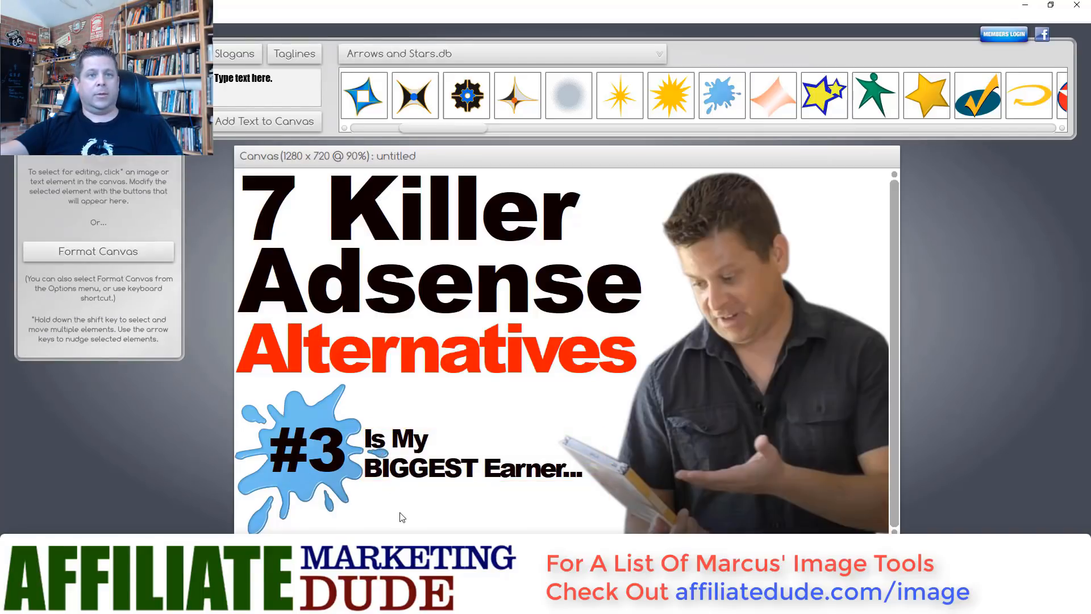
- Colour the two-line caption blue
left_click(339, 486)
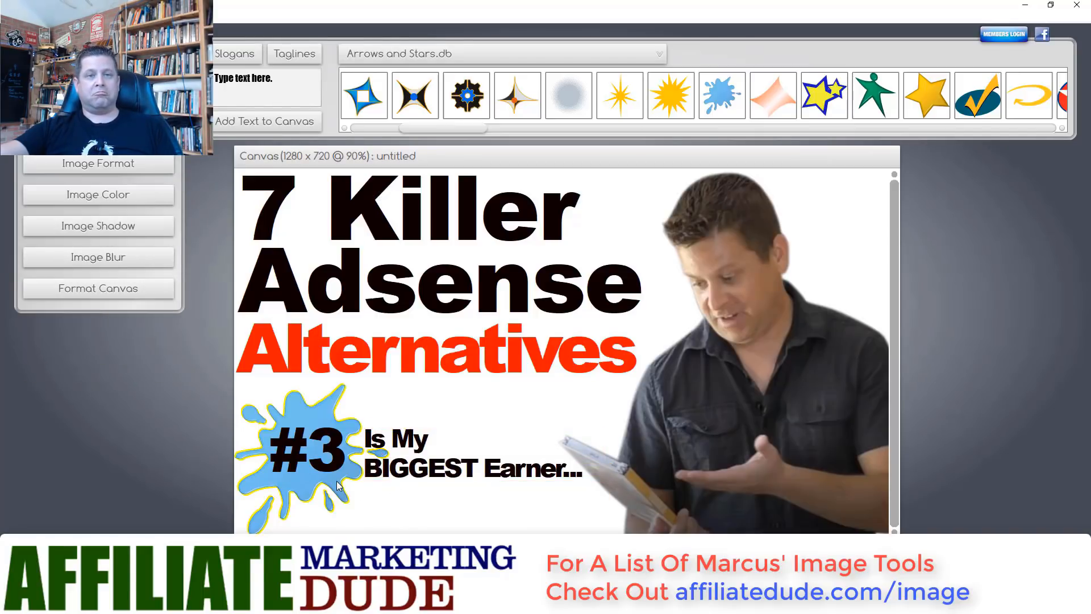
left_click(405, 508)
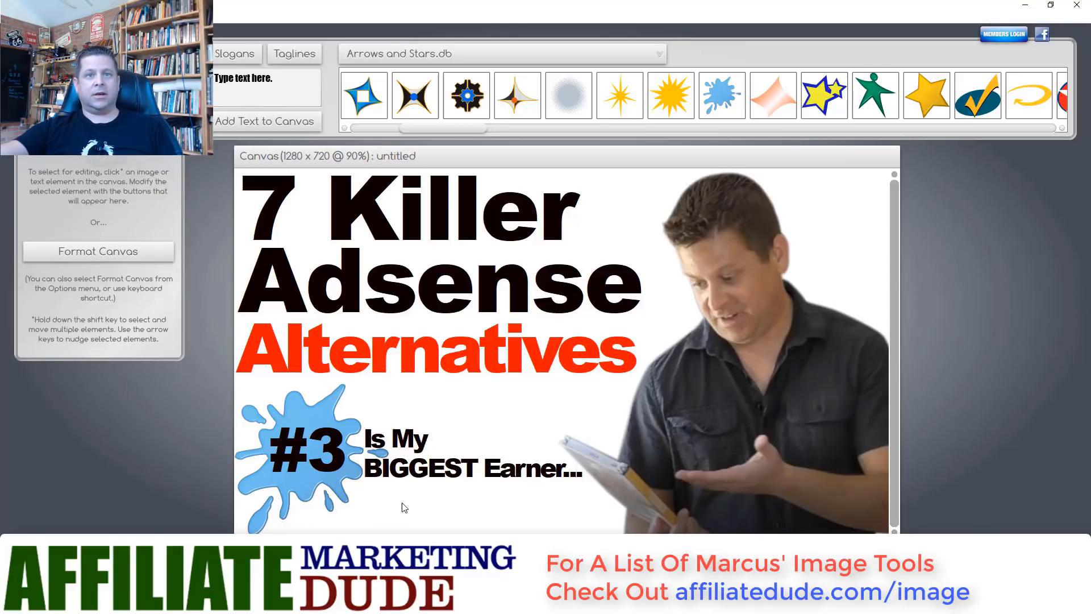
left_click(391, 475)
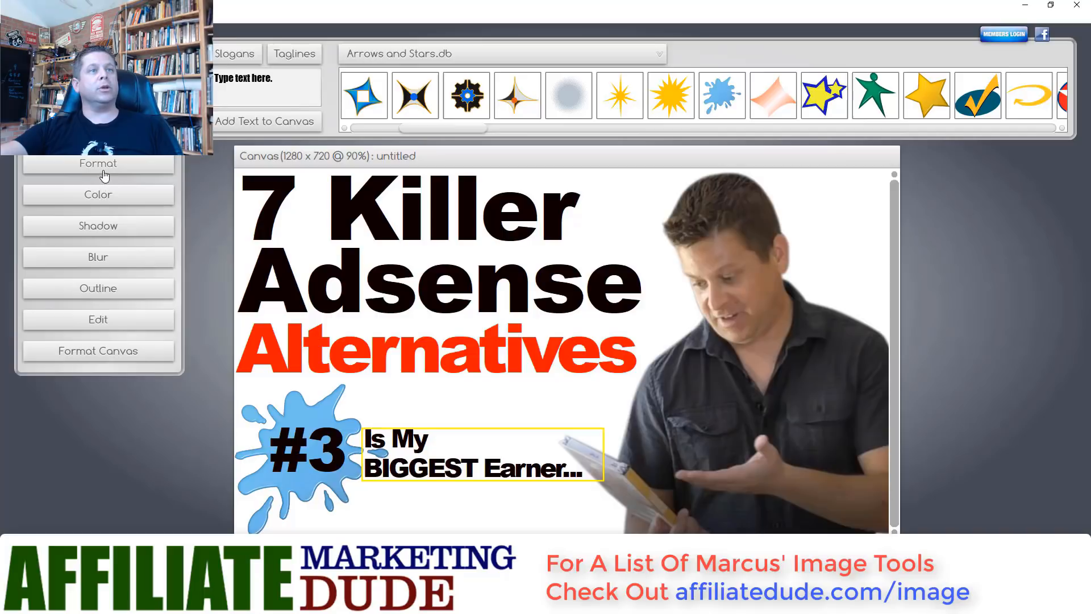
left_click(106, 196)
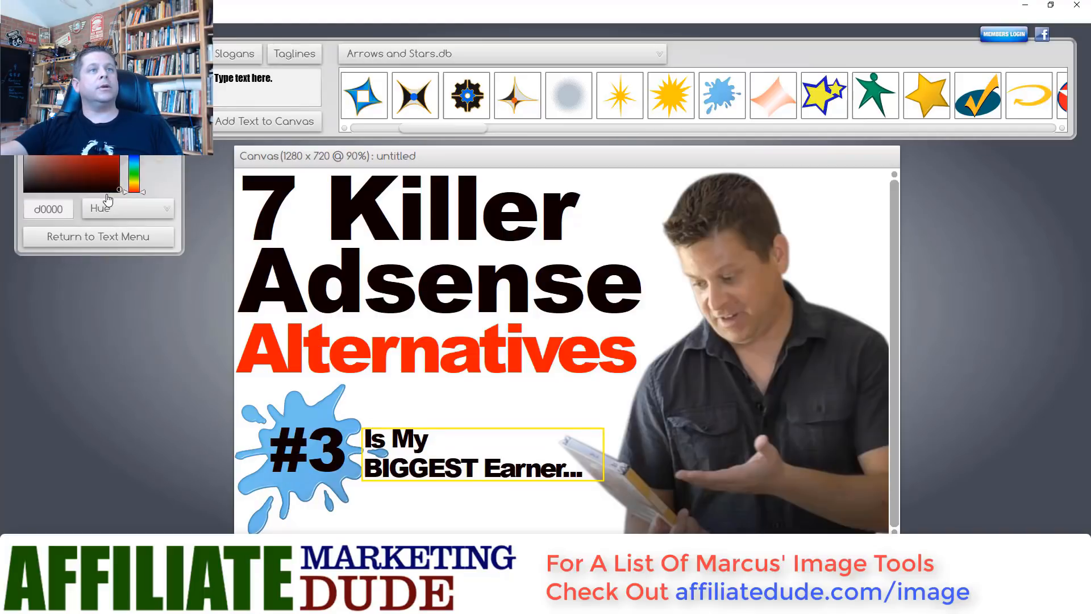
left_click(138, 157)
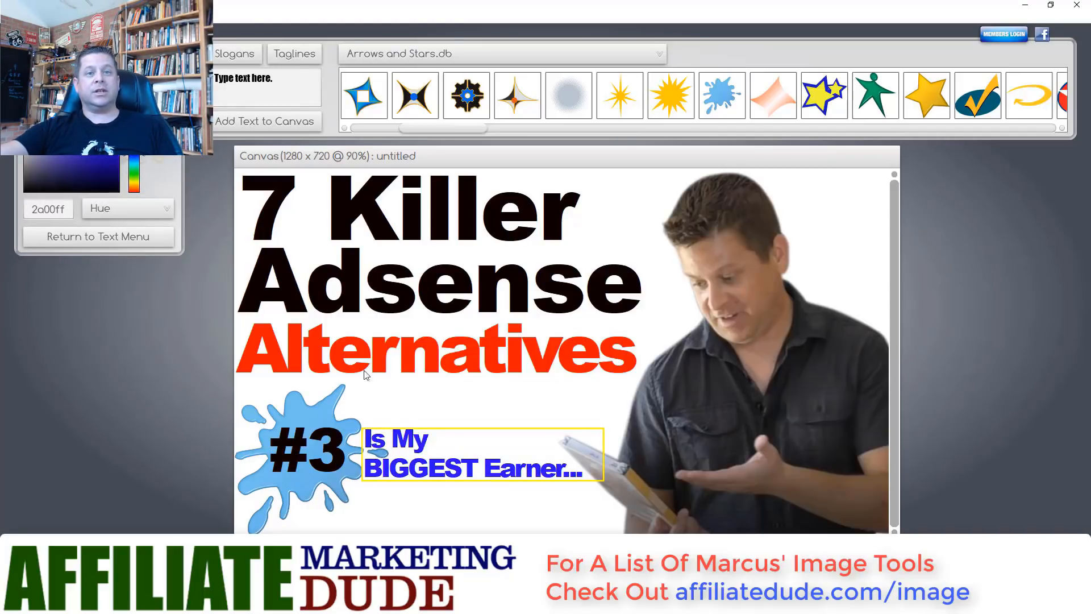
- Recolour the #3 text near-white (fdfff4) after trying red and other shades
left_click(336, 446)
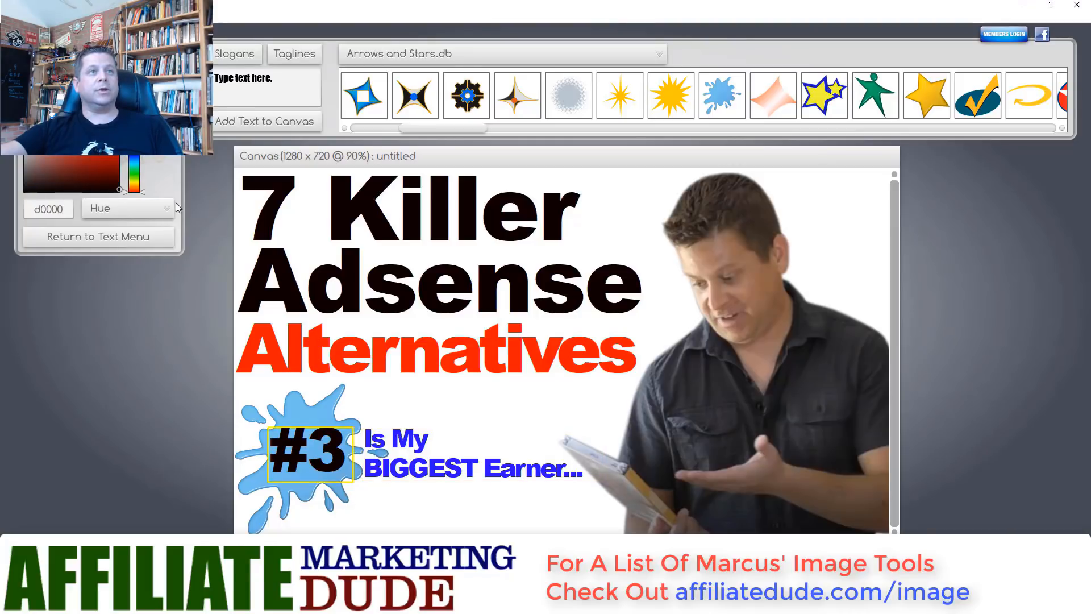
left_click(118, 137)
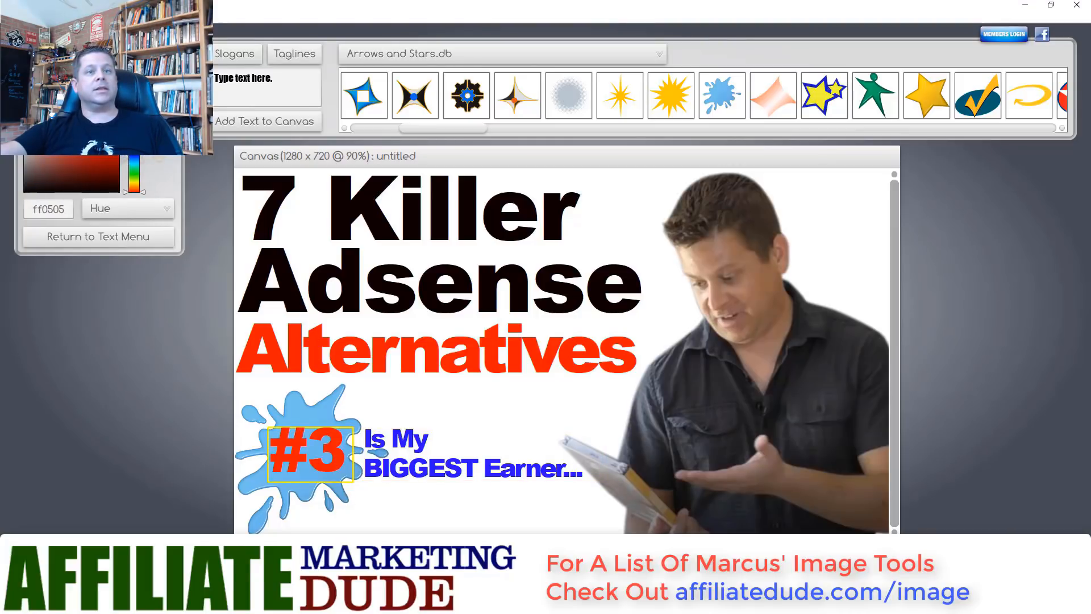
mouse_move(117, 137)
left_mouse_down()
mouse_move(83, 154)
mouse_move(119, 148)
left_mouse_up()
left_click(137, 182)
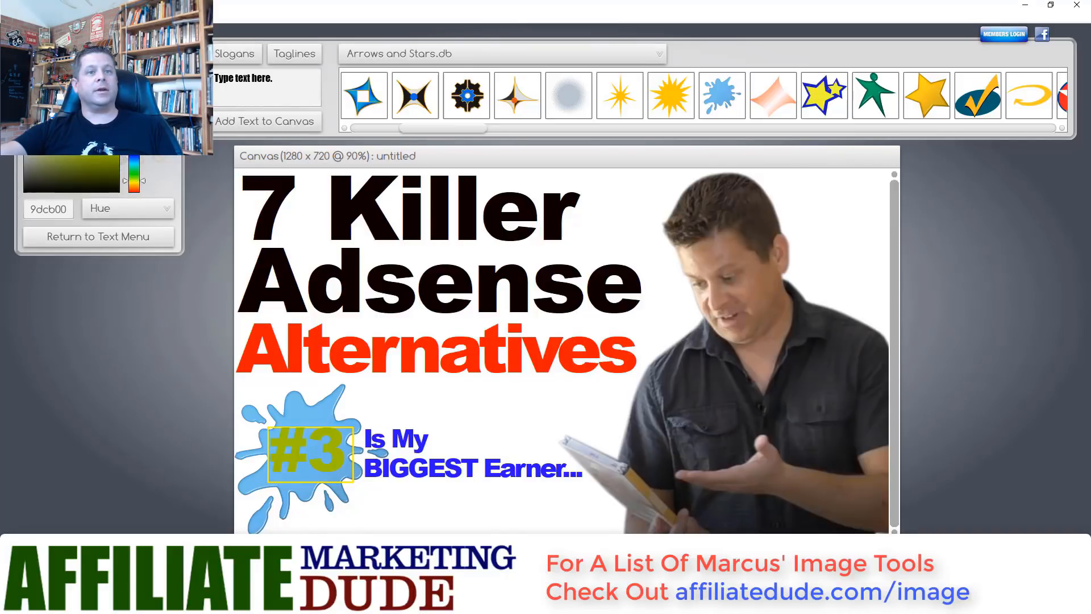
mouse_move(115, 134)
left_mouse_down()
mouse_move(29, 137)
mouse_move(65, 135)
mouse_move(57, 226)
mouse_move(27, 97)
left_mouse_up()
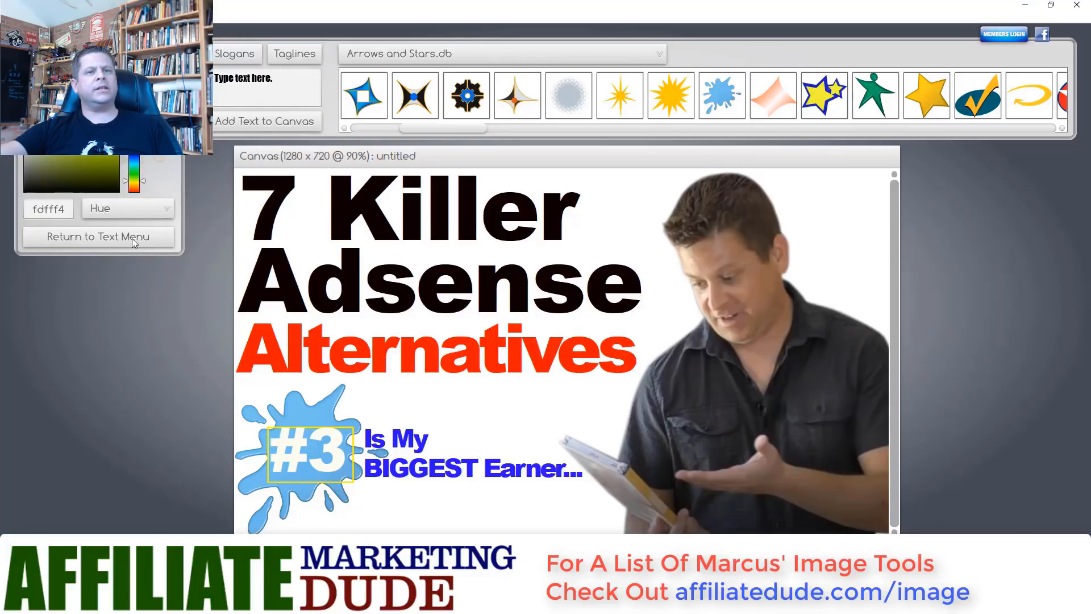
left_click(458, 405)
left_click(319, 438)
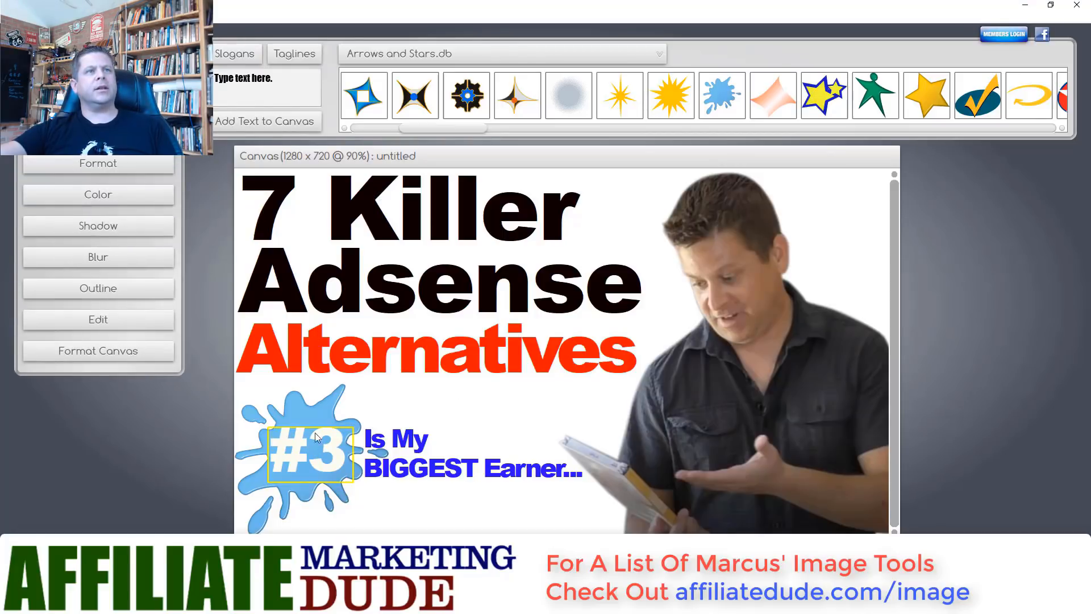
- Reduce #3 to text scale 97 and move it down-right on the splash
left_click(130, 172)
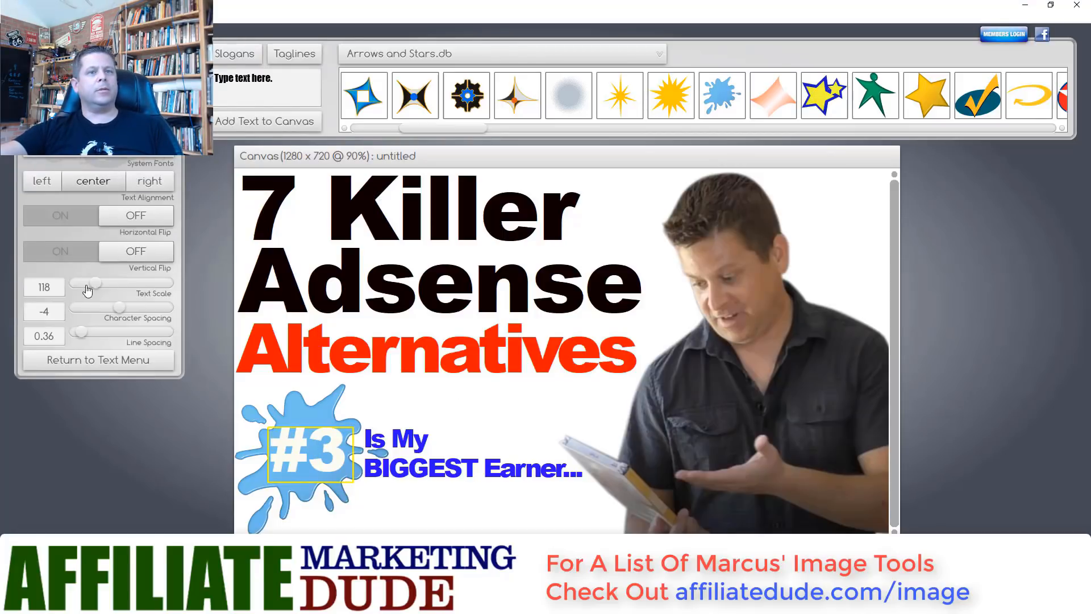
left_click_drag(94, 288, 92, 285)
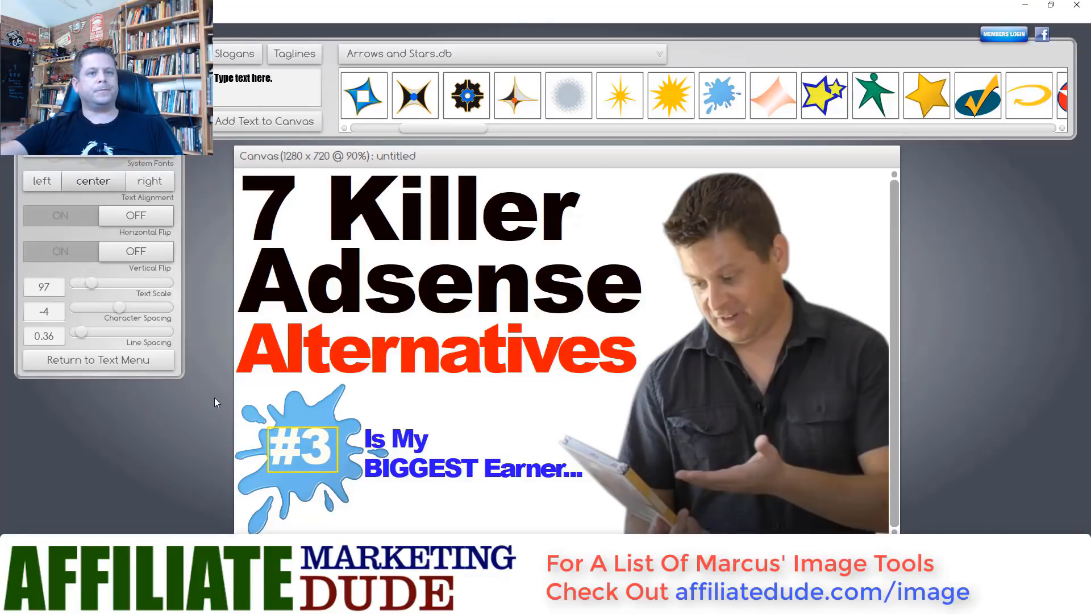
left_click_drag(293, 456, 292, 452)
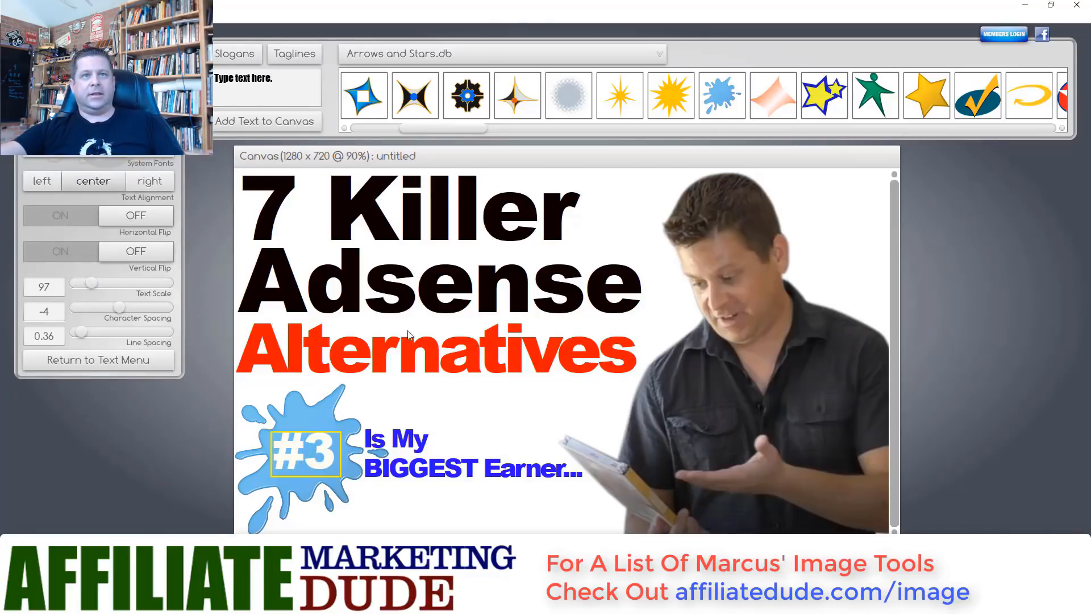
left_click(391, 317)
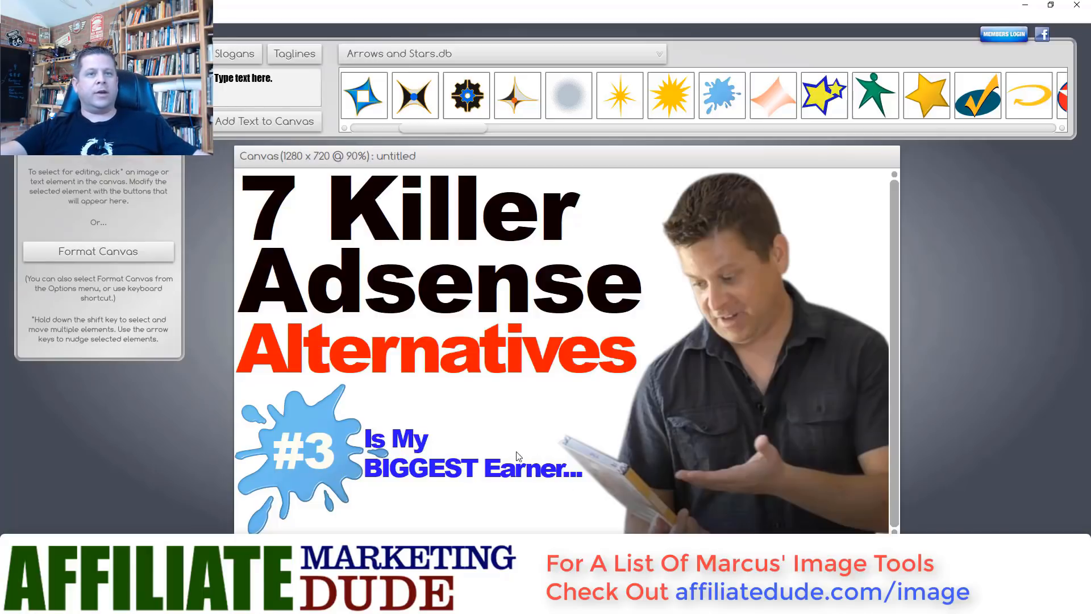
left_click(386, 455)
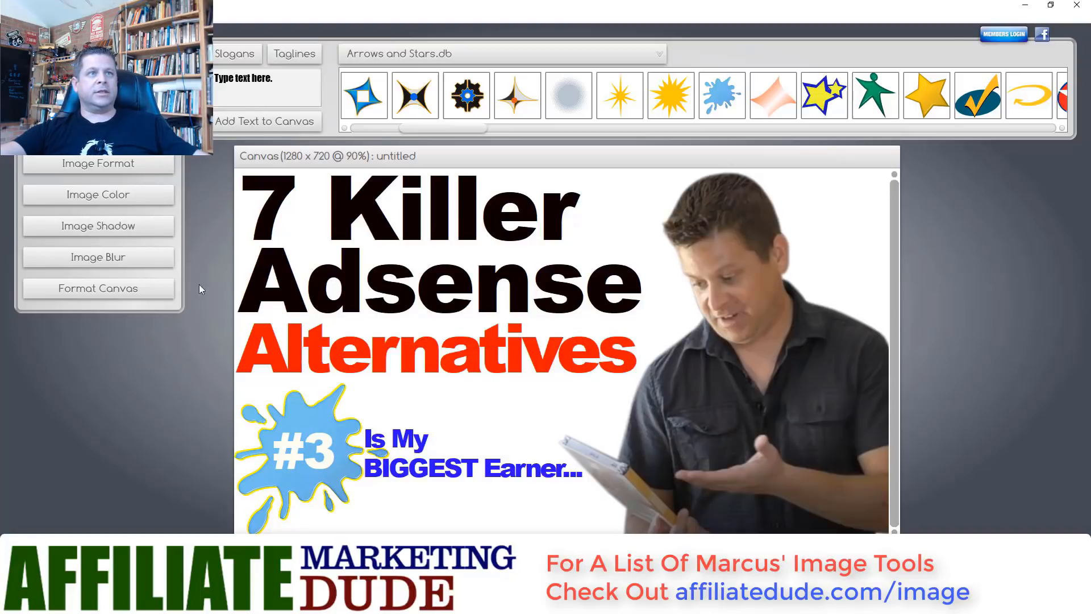
- Rotate the blue splash to angle 131, adjust its scale, and position it behind #3
left_click(114, 169)
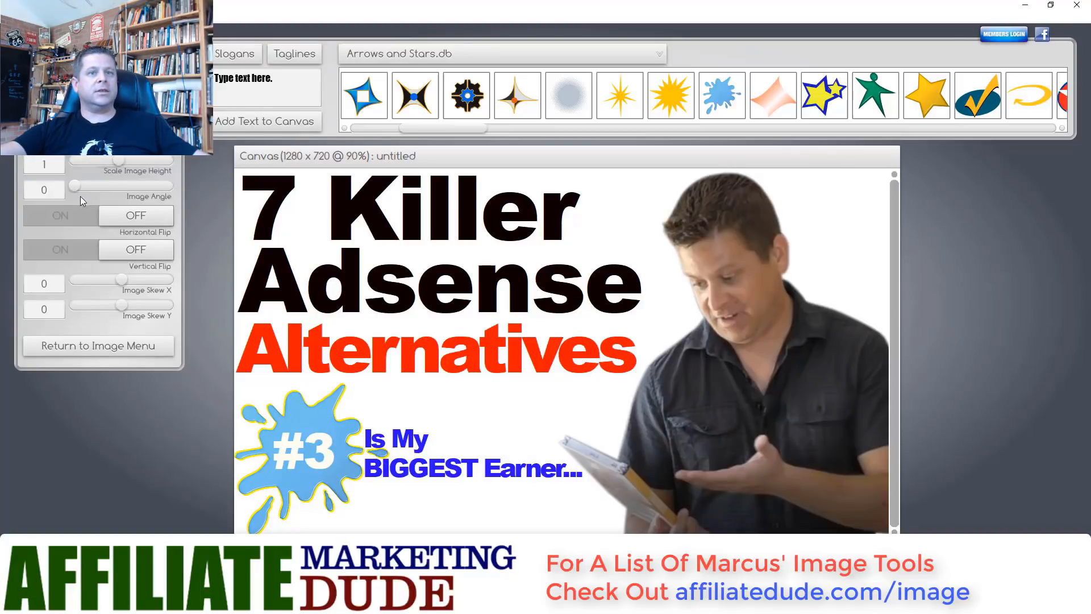
left_click_drag(78, 192, 111, 200)
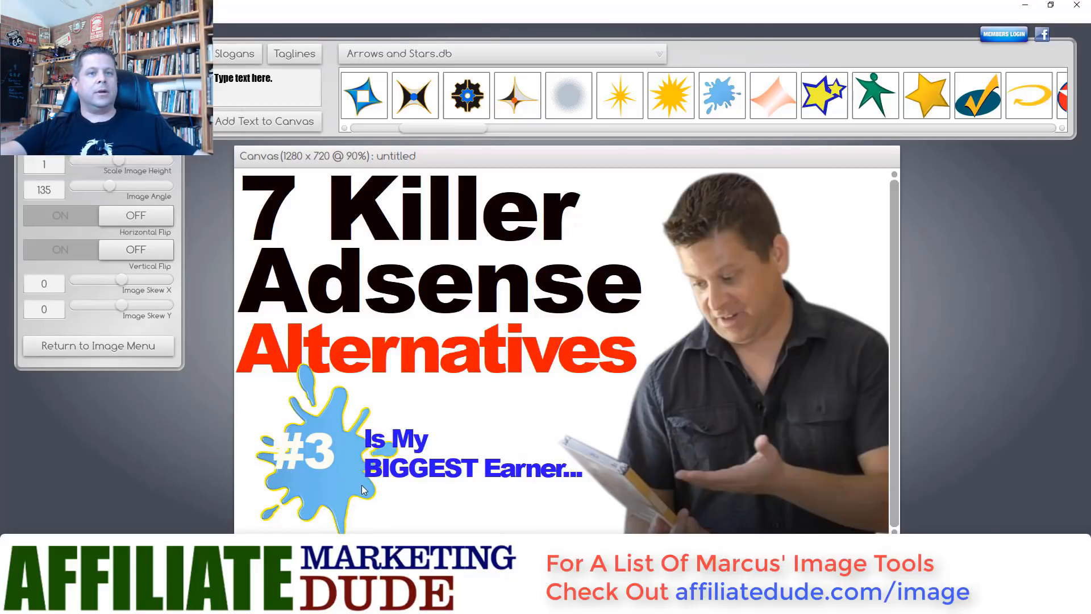
left_click_drag(363, 490, 337, 463)
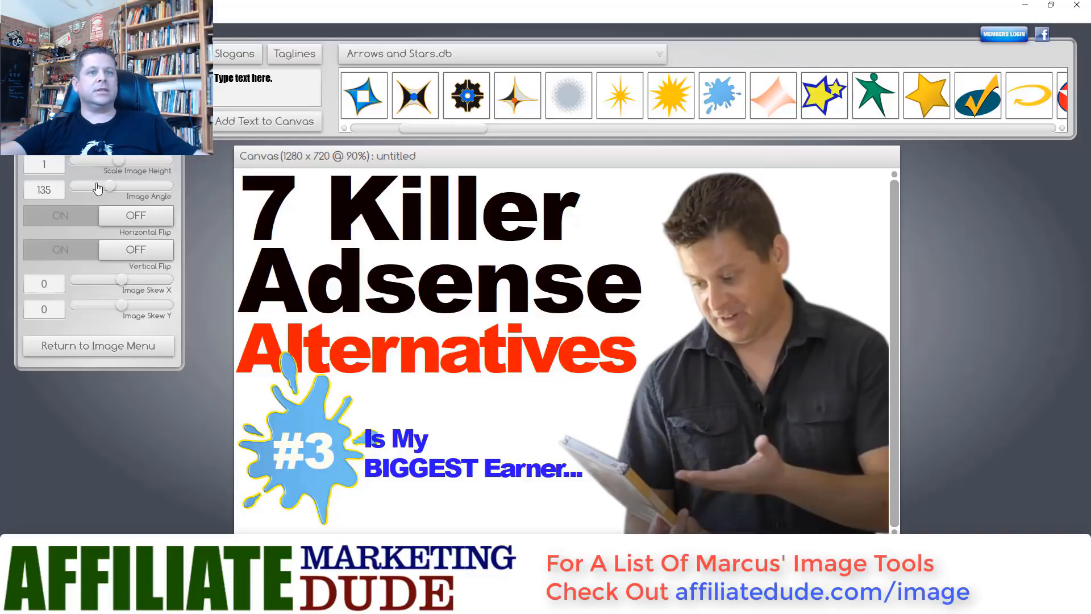
left_click_drag(108, 187, 107, 196)
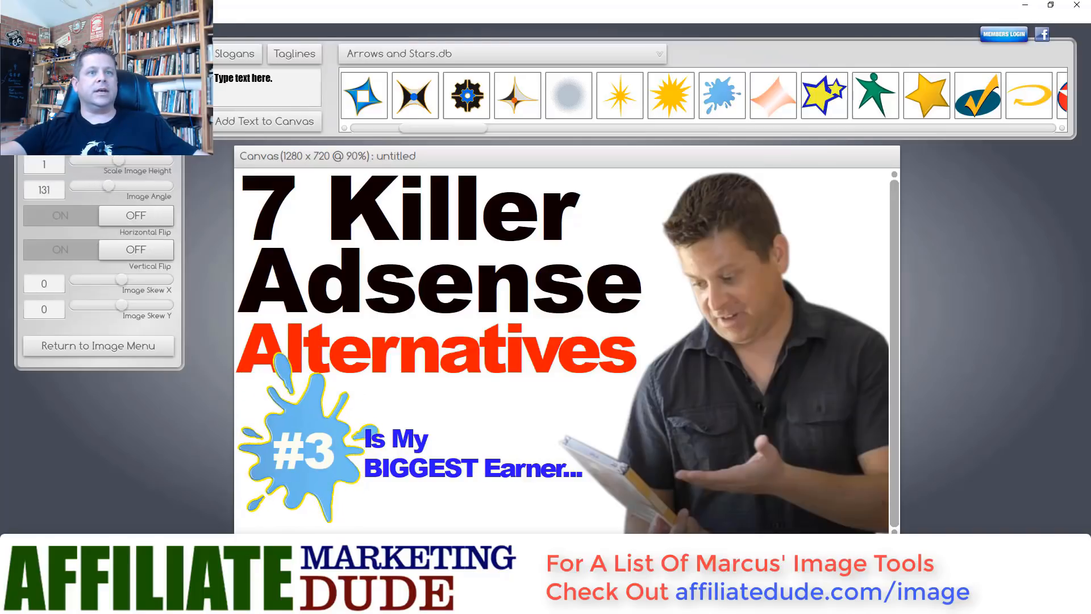
left_click_drag(119, 109, 104, 109)
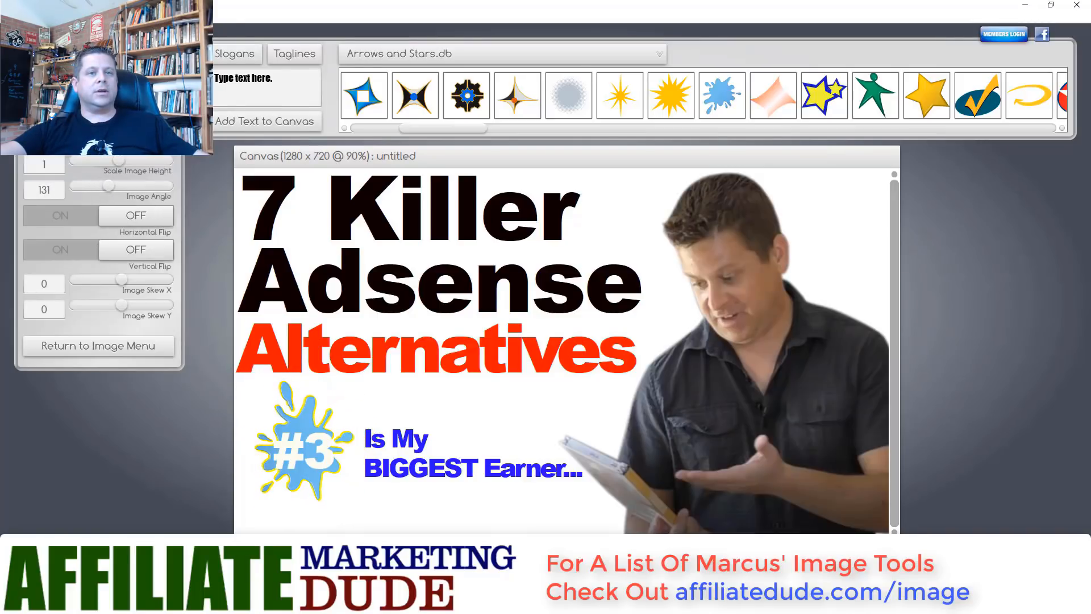
left_click_drag(312, 424, 312, 429)
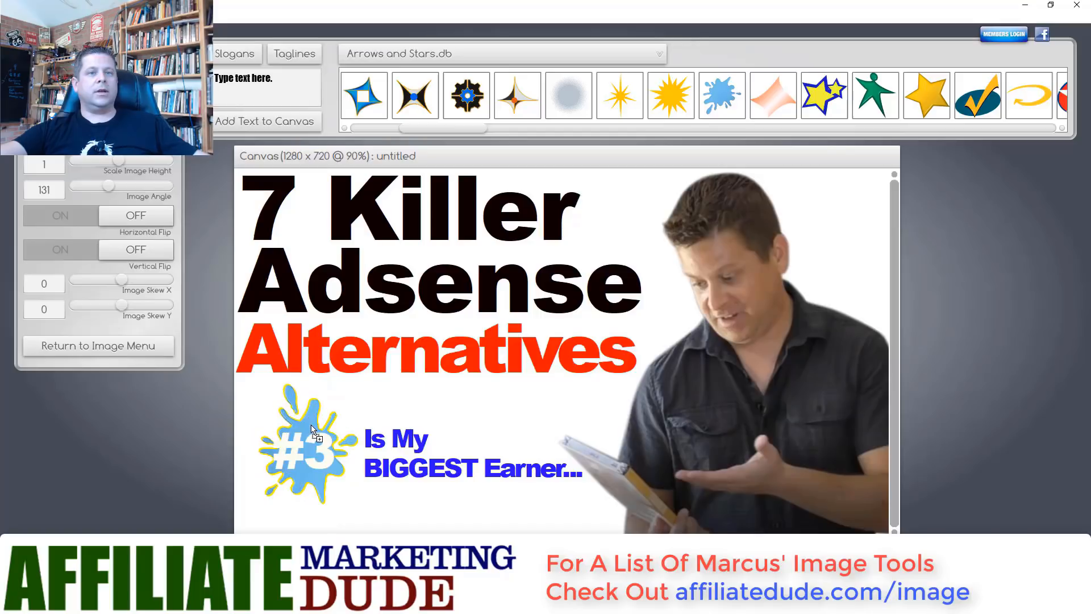
left_click(360, 501)
left_click(314, 475)
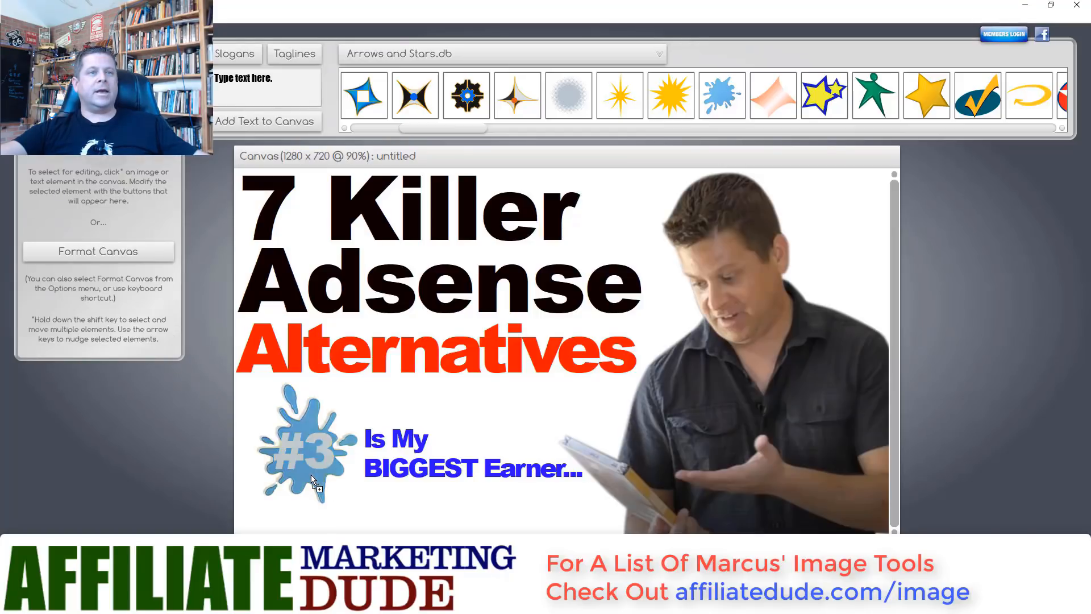
left_click(146, 167)
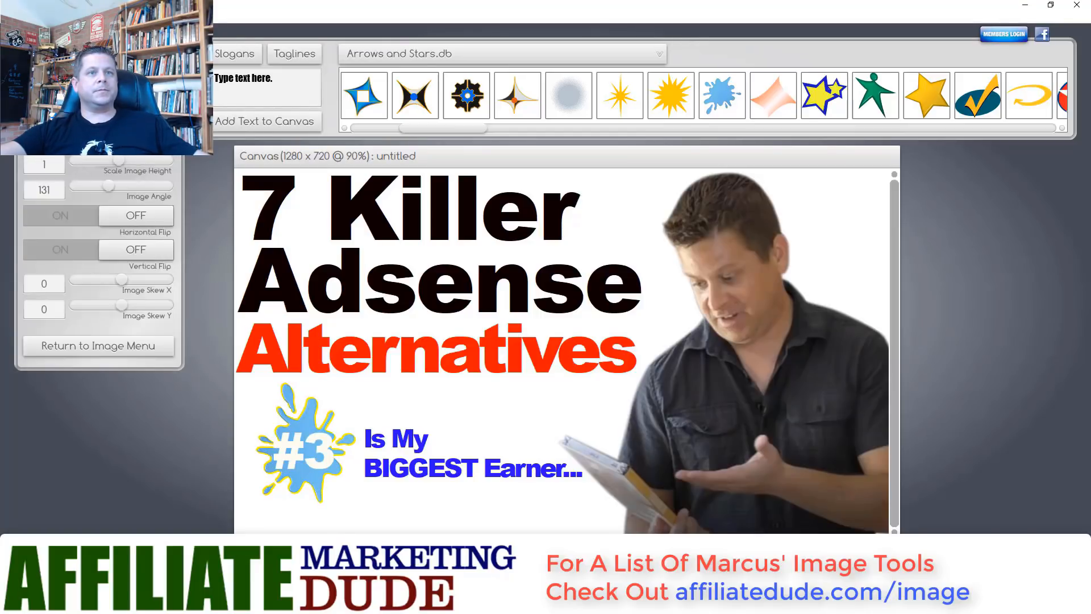
left_click_drag(119, 109, 123, 109)
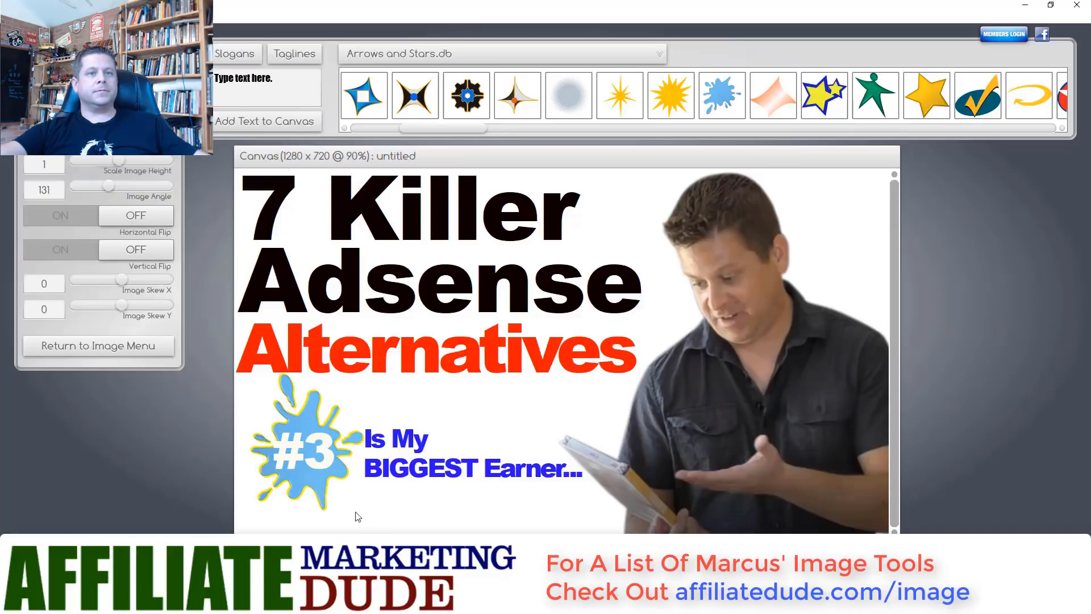
- Reduce #3 from text scale 97 to 80 and centre it on the splash
left_click(318, 442)
left_click(102, 160)
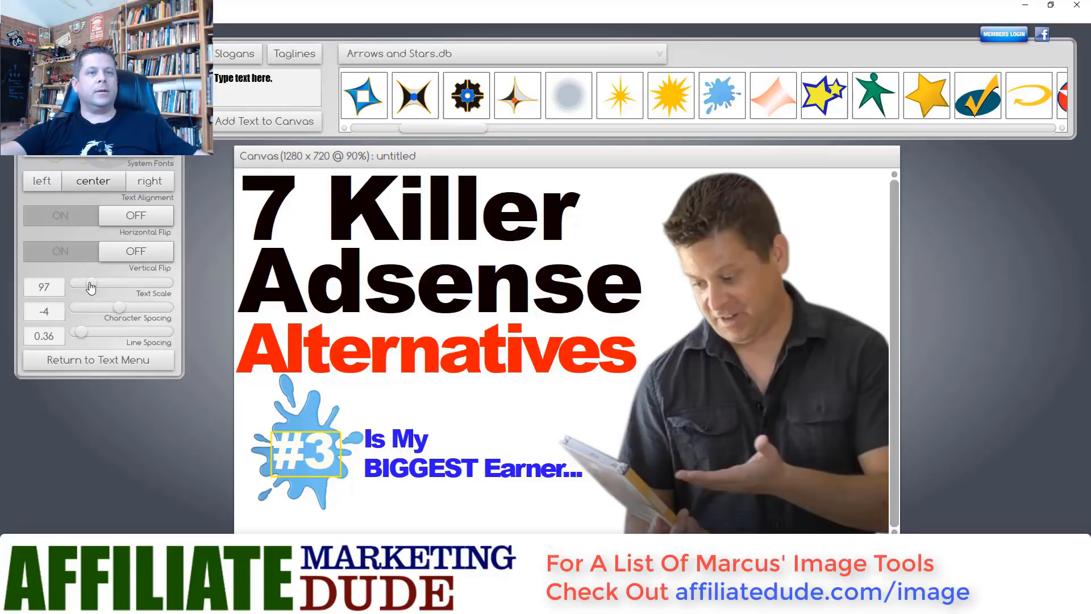
left_click_drag(91, 287, 87, 290)
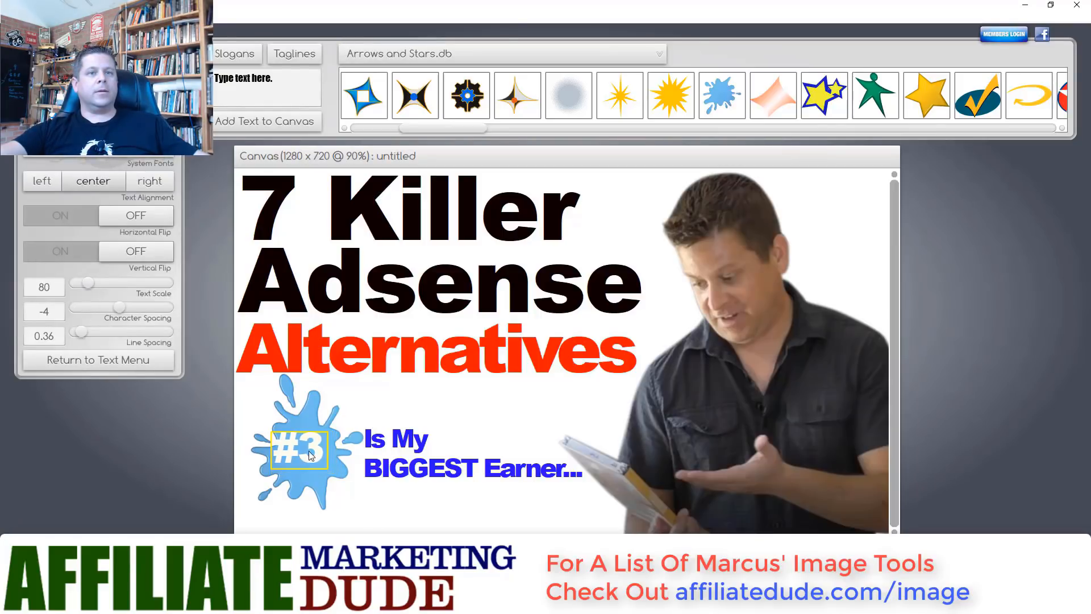
left_click_drag(308, 453, 312, 463)
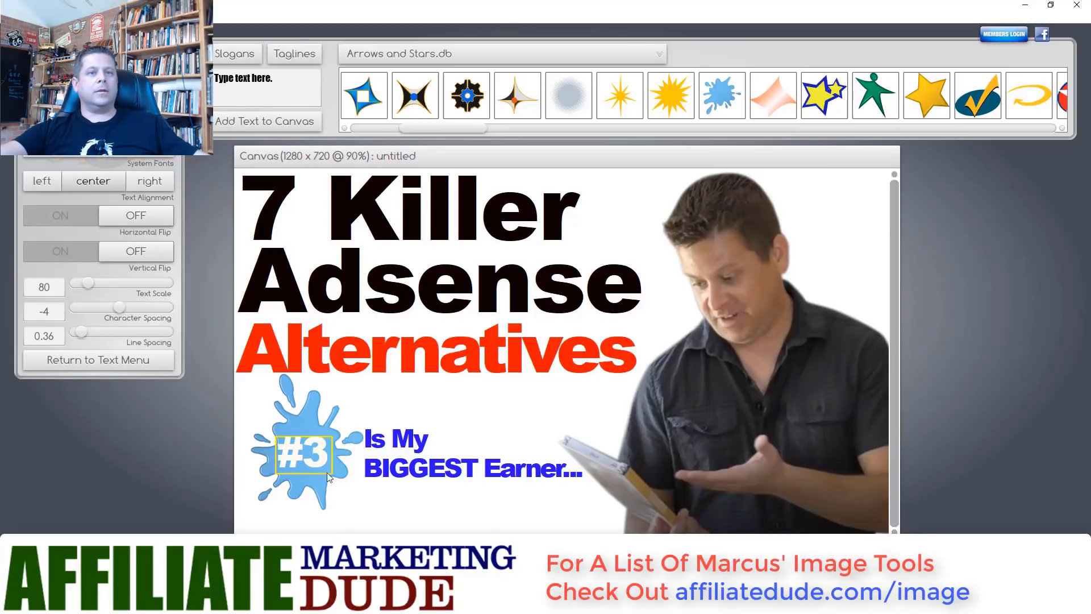
left_click(650, 237)
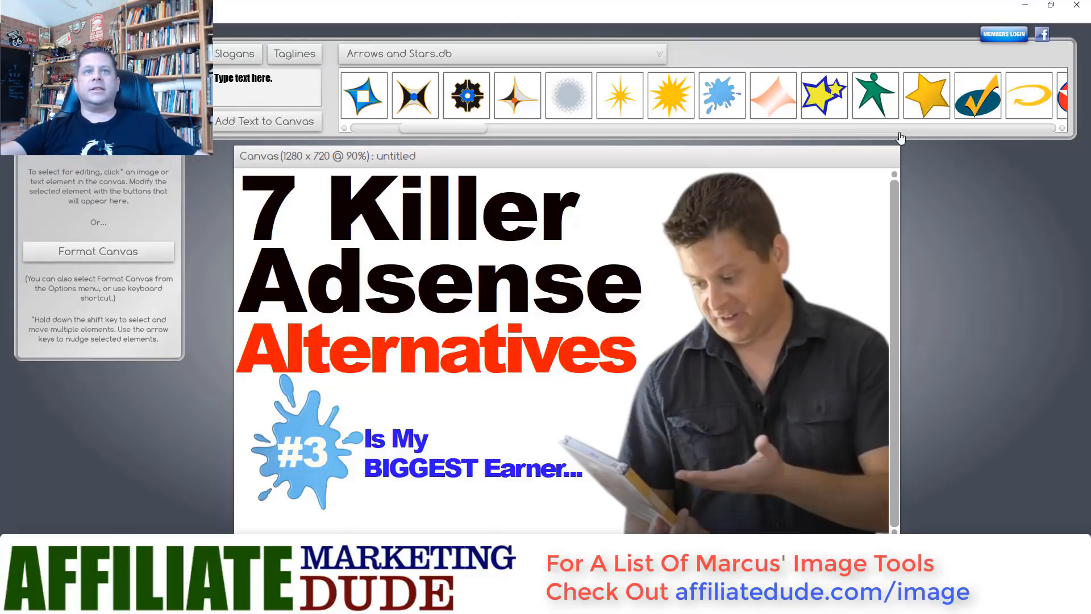
- Try a small green curved arrow beside 'Is My', then delete it
left_click_drag(482, 126, 867, 148)
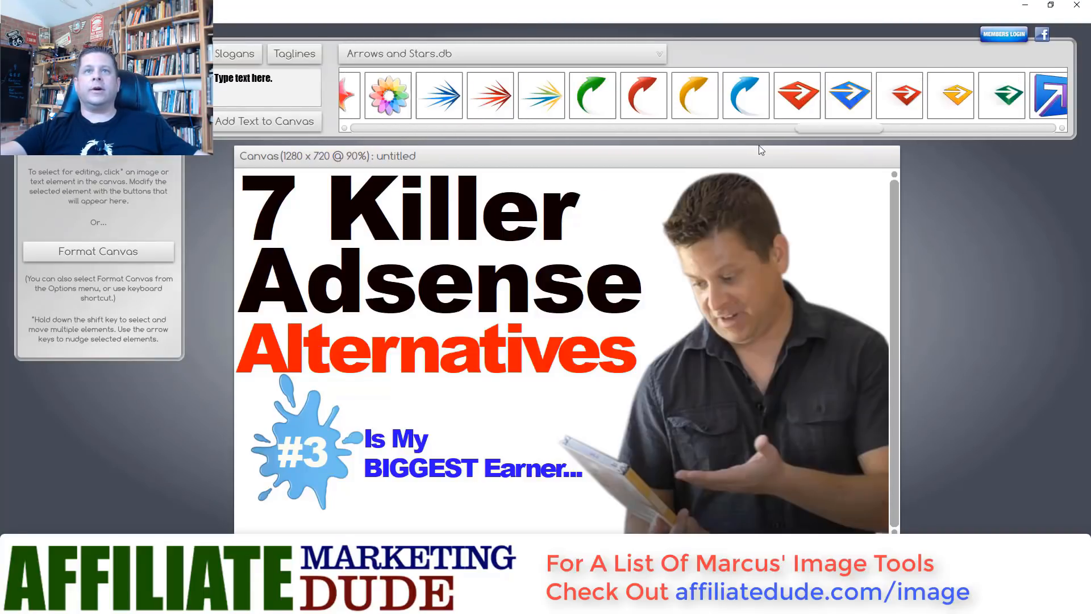
left_click_drag(593, 100, 584, 516)
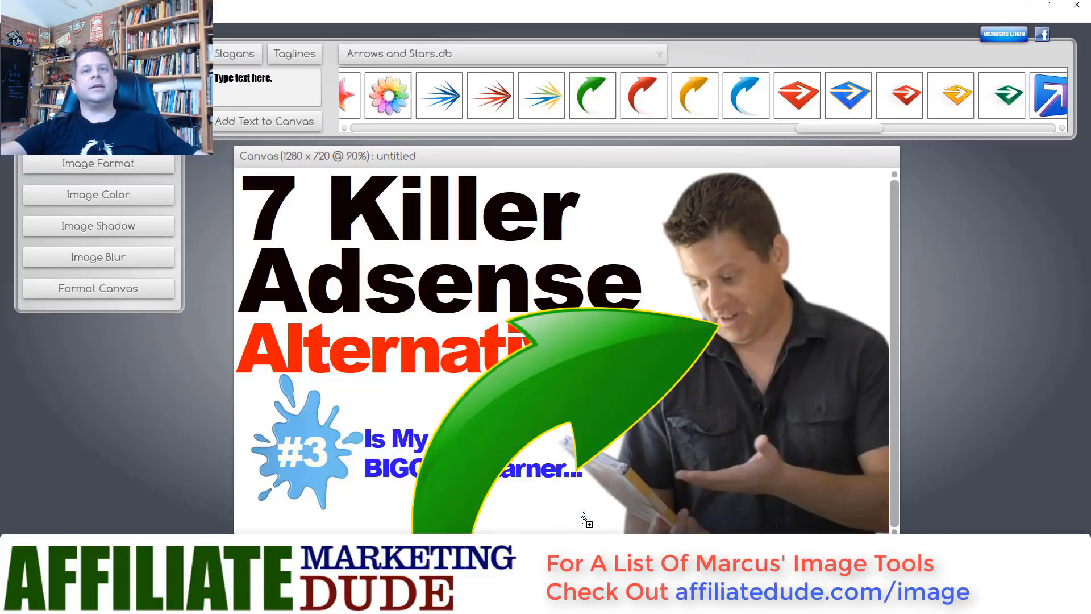
left_click(168, 164)
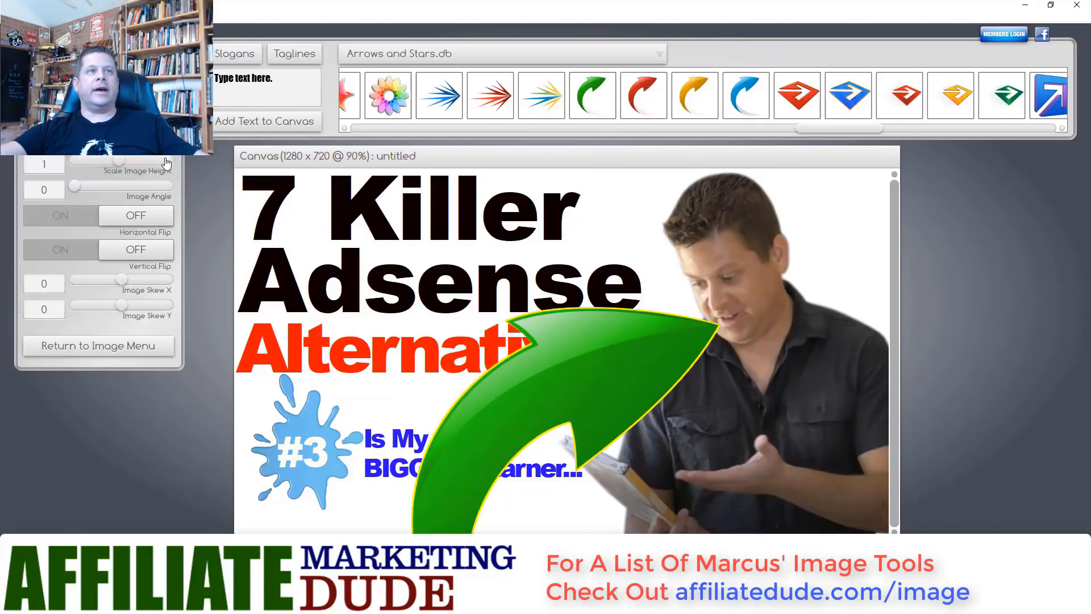
left_click_drag(118, 110, 76, 110)
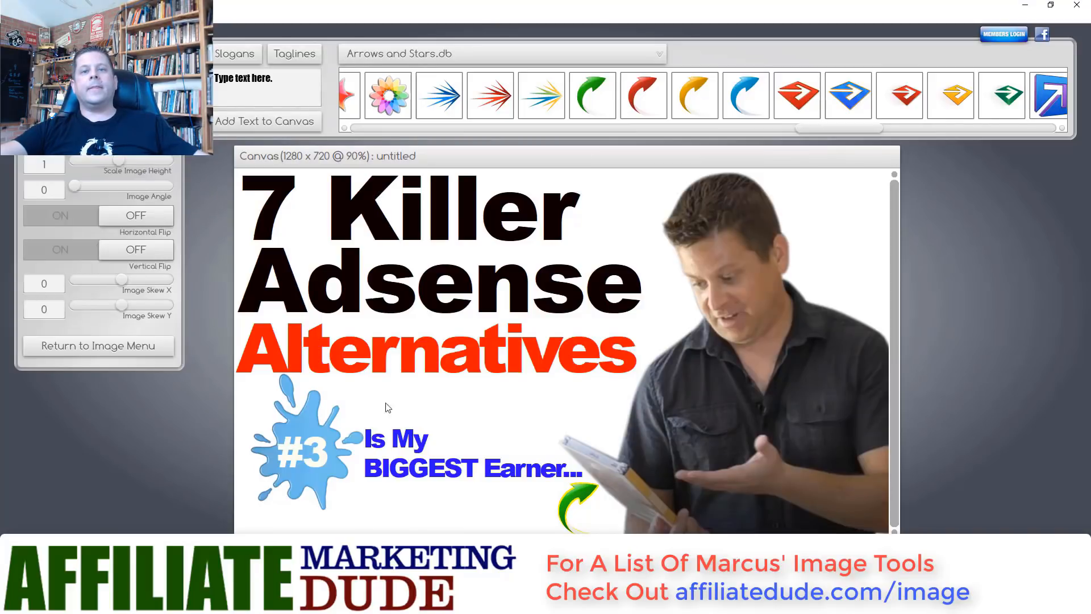
left_click_drag(476, 461, 448, 407)
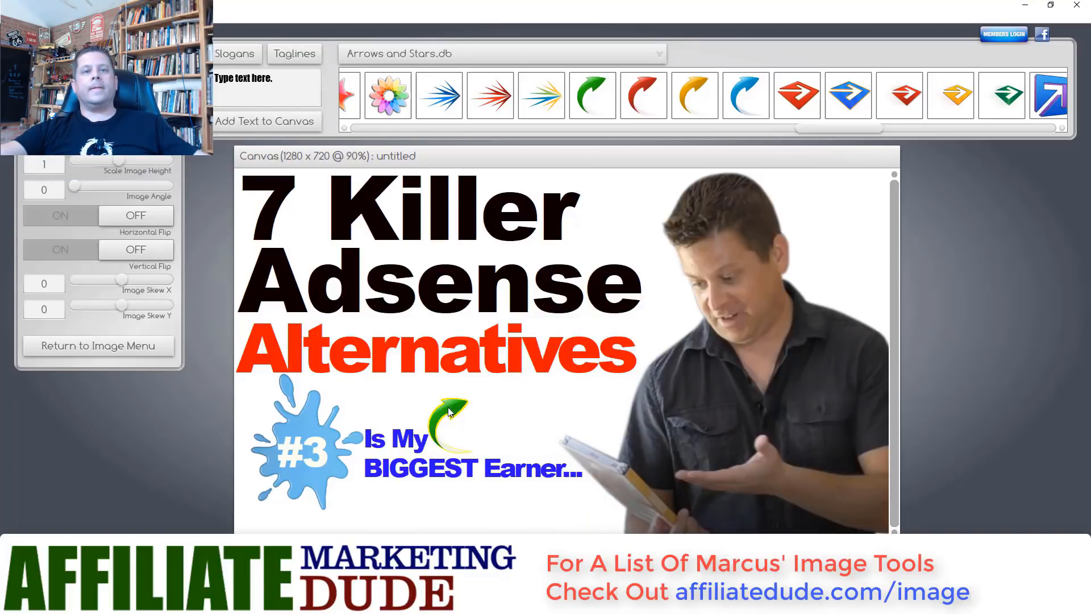
left_click(466, 504)
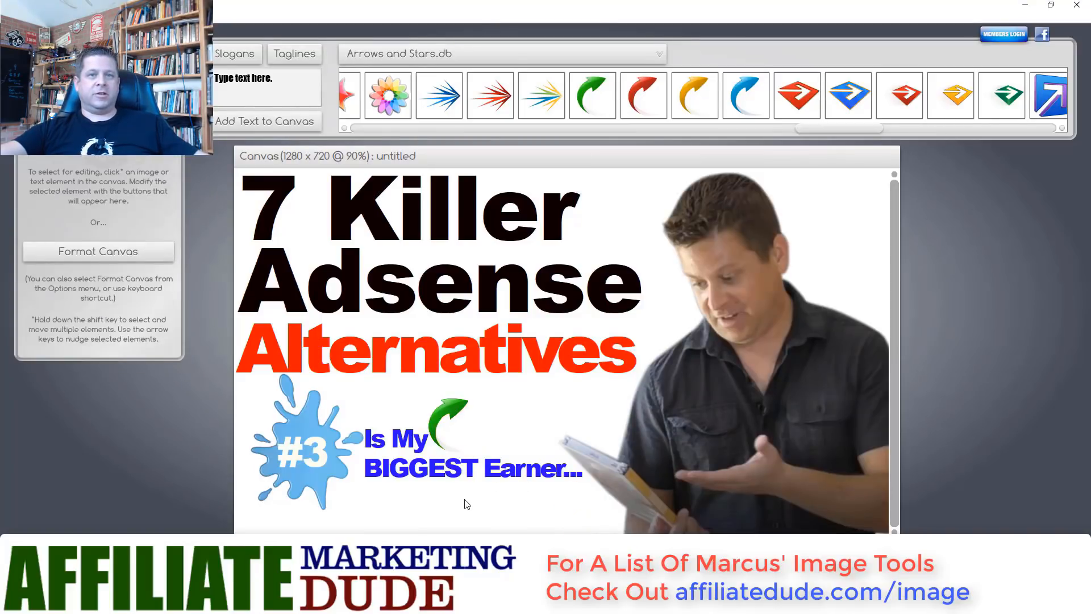
left_click(447, 413)
key("Delete")
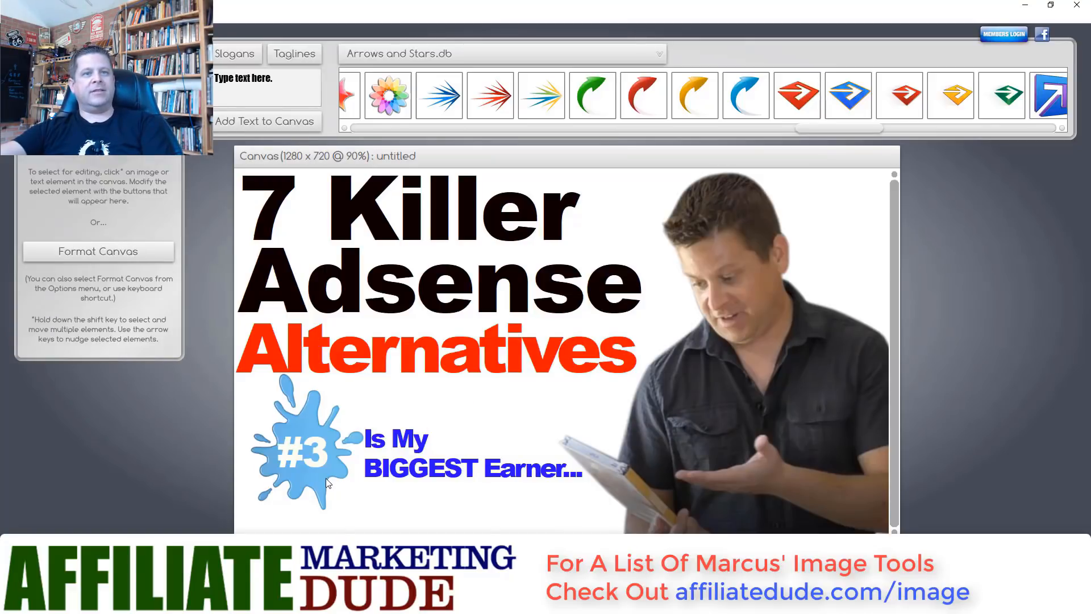
- Delete the blue splash from behind #3
left_click(325, 478)
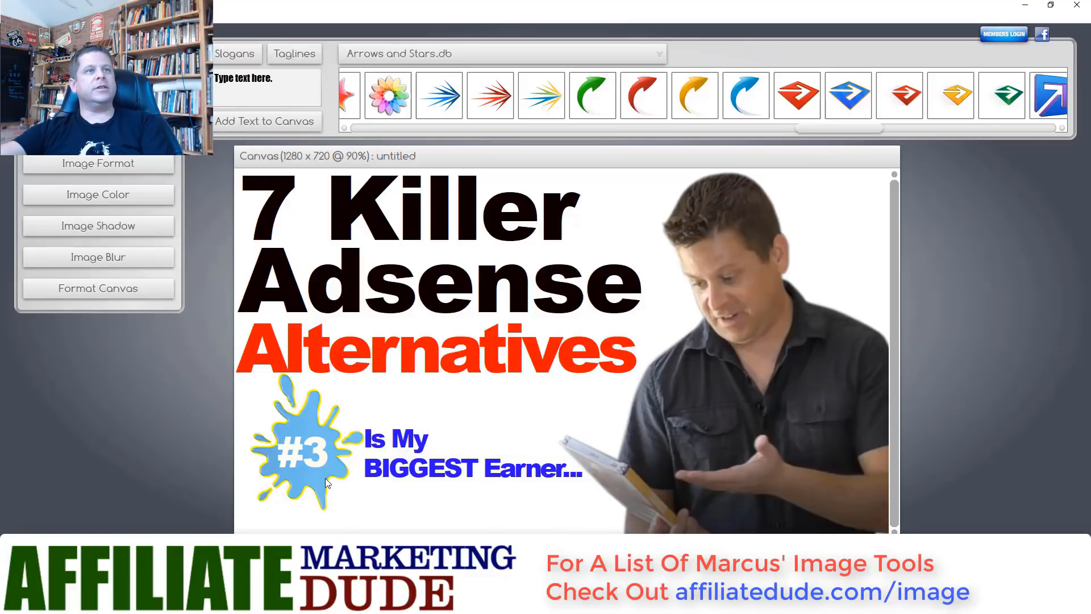
left_click(106, 198)
left_click(101, 161)
left_click(118, 169)
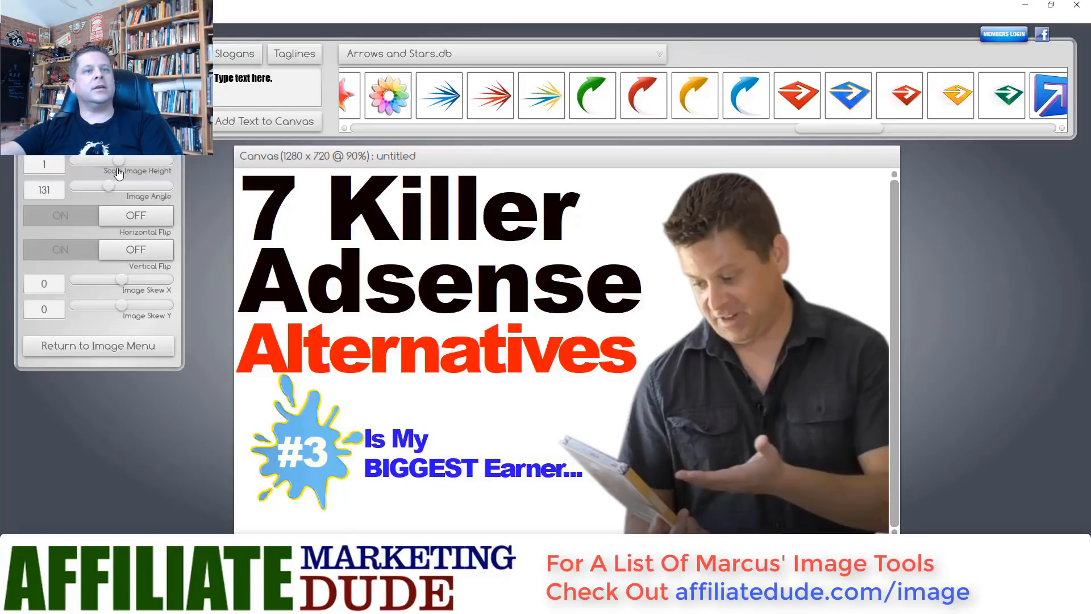
key("Delete")
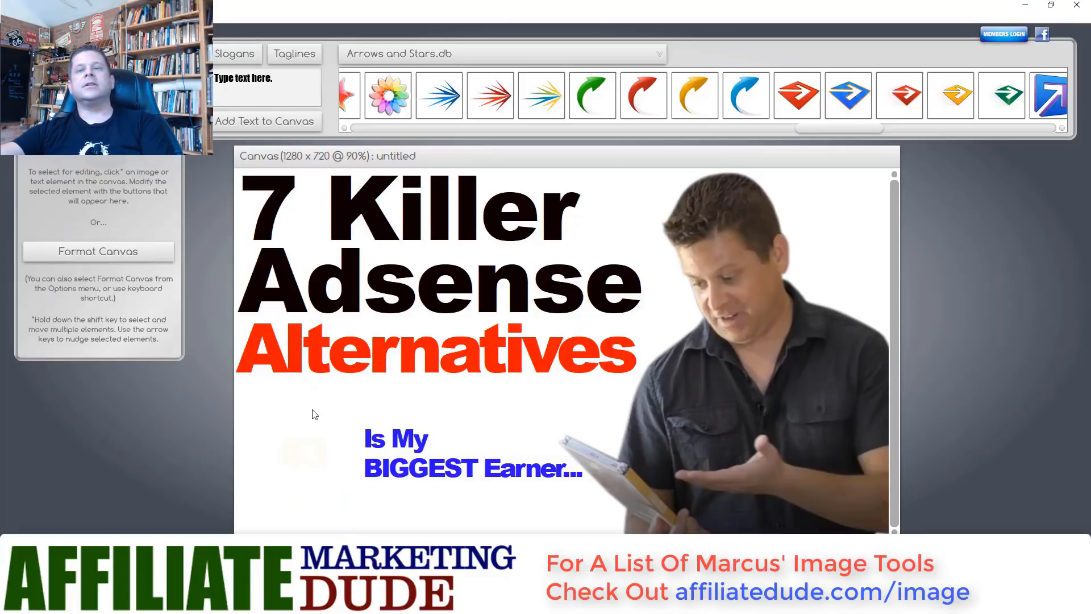
- Add a gold star from Arrows and Stars, send it to back, halve its size, and centre it behind #3
left_click_drag(849, 134, 510, 135)
left_click_drag(453, 100, 313, 448)
left_click(108, 18)
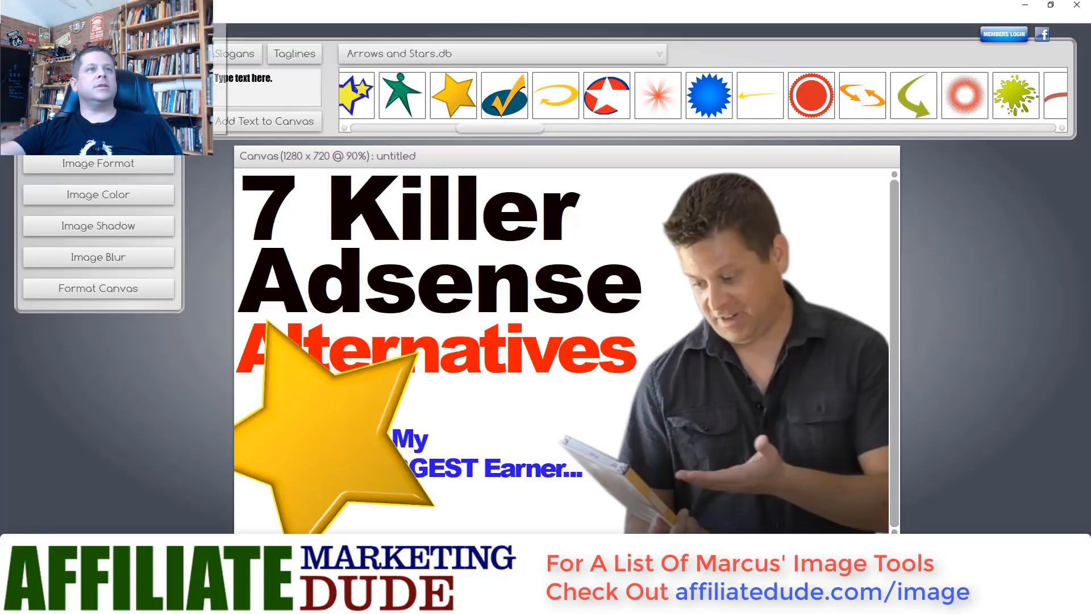
left_click(219, 69)
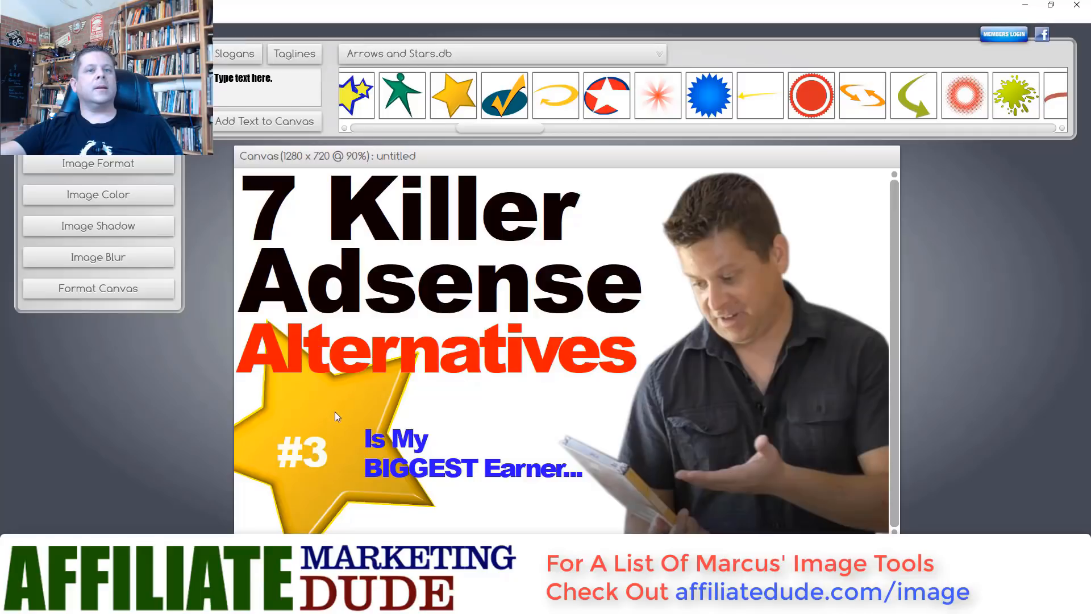
left_click_drag(335, 416, 329, 423)
left_click(137, 162)
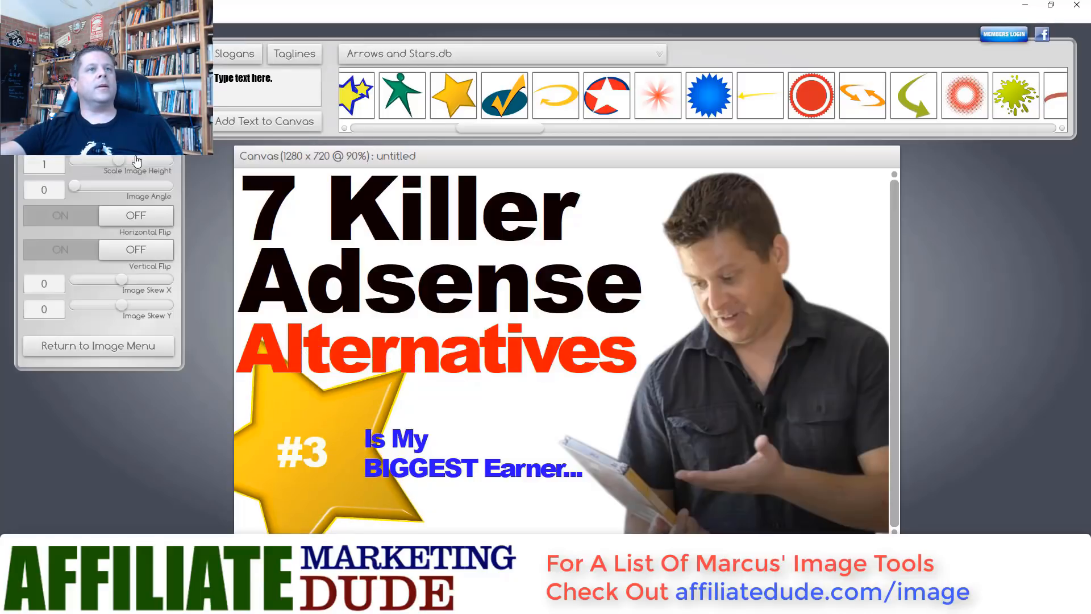
left_click_drag(118, 109, 94, 109)
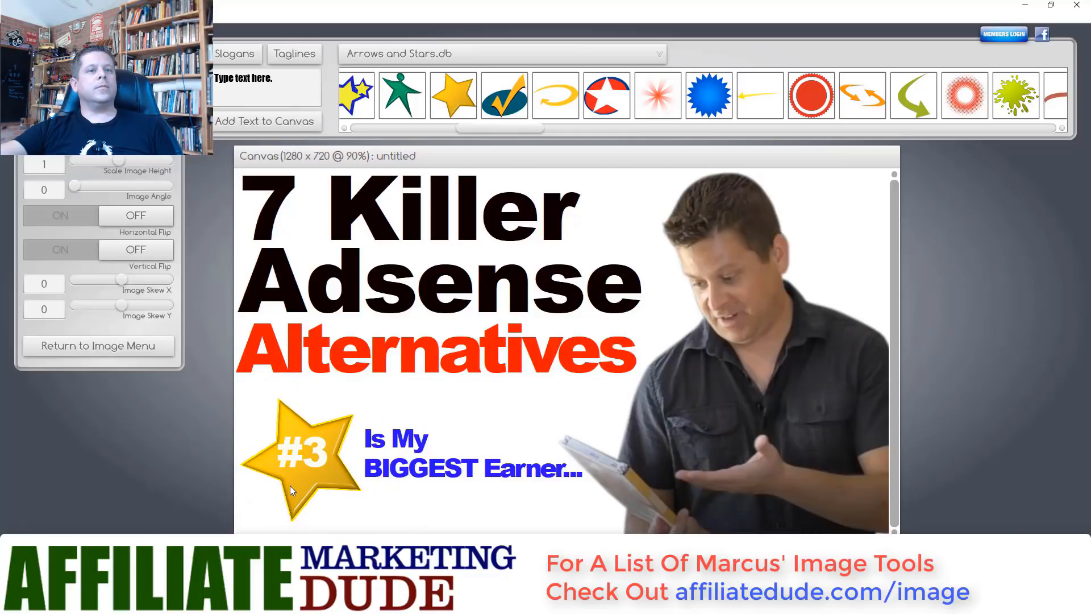
left_click_drag(289, 486, 289, 478)
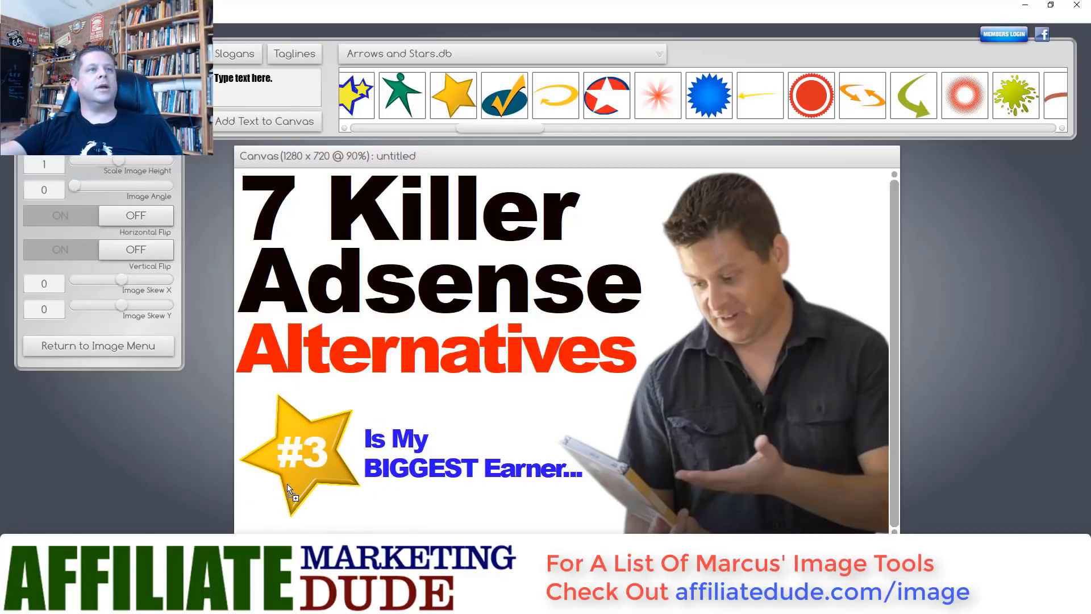
left_click(98, 346)
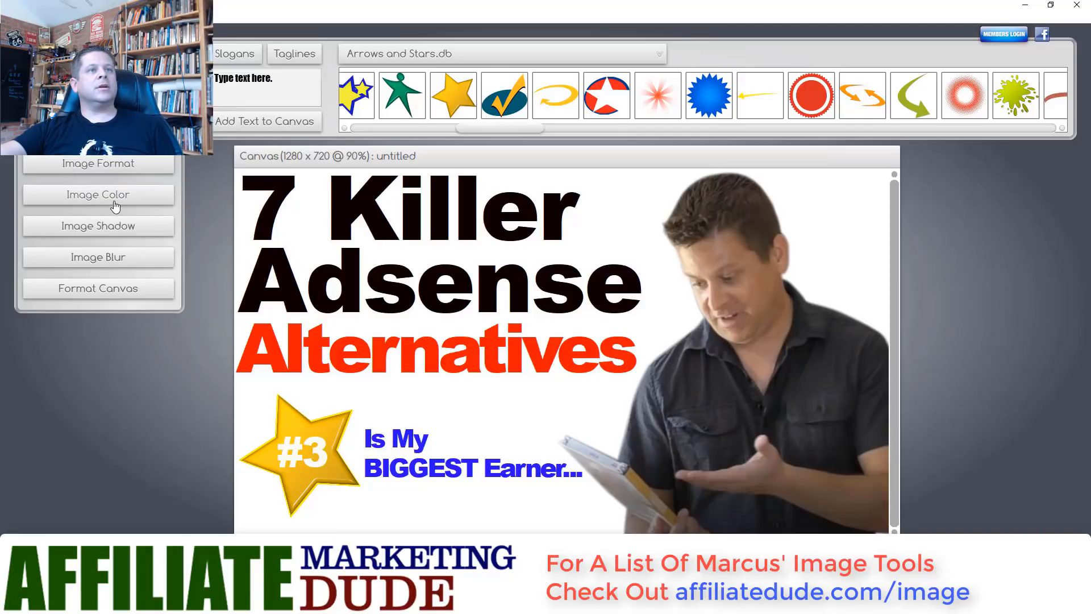
- Recolour the '#3' text on the gold star from white to black, then deselect it
left_click(302, 446)
left_click(121, 163)
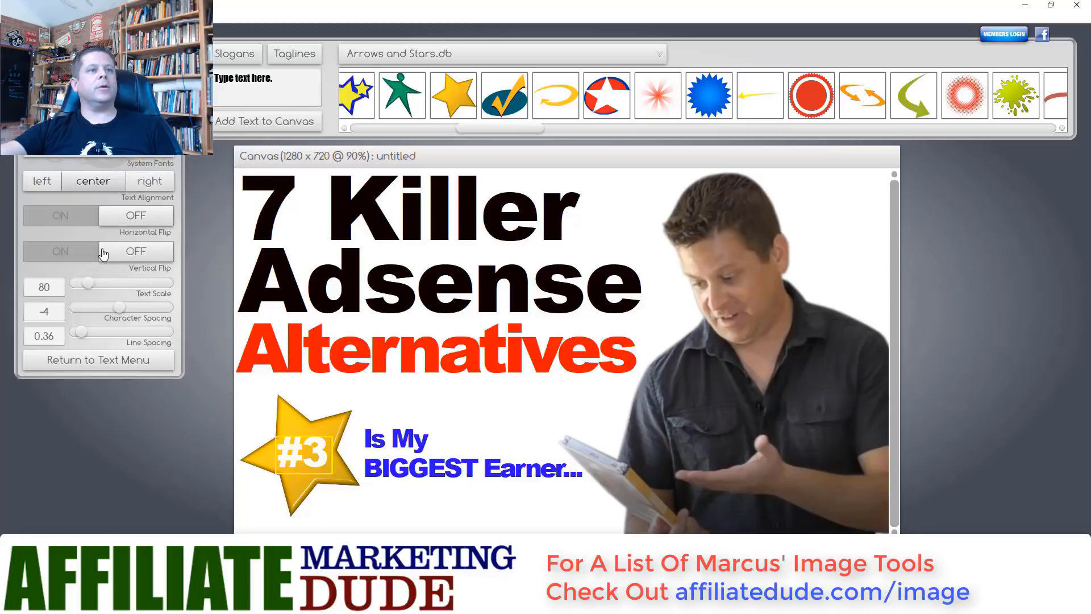
left_click(117, 369)
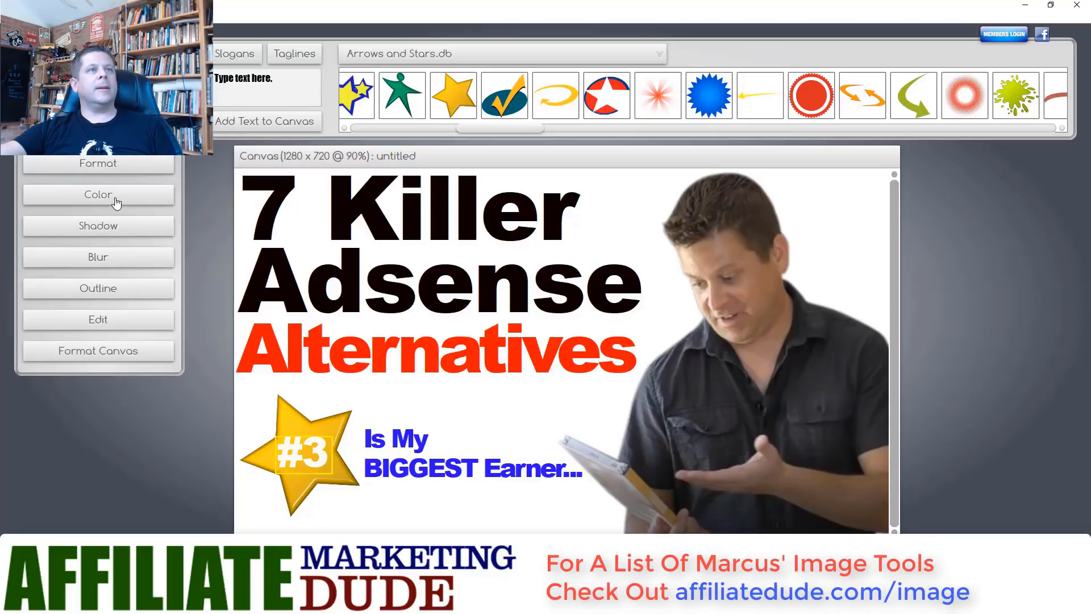
left_click(112, 199)
left_click(24, 193)
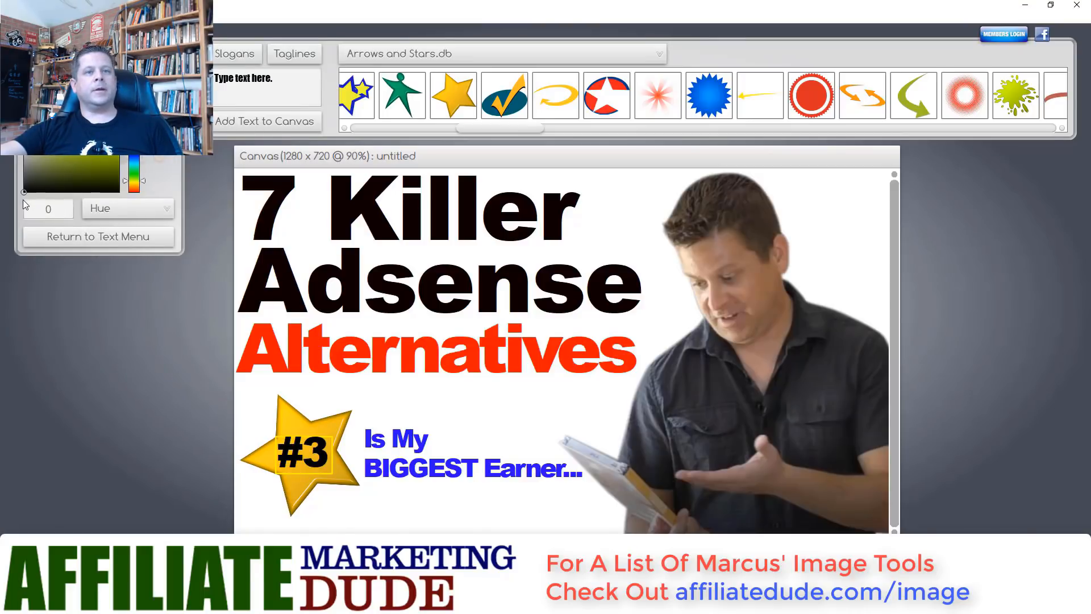
left_click(342, 401)
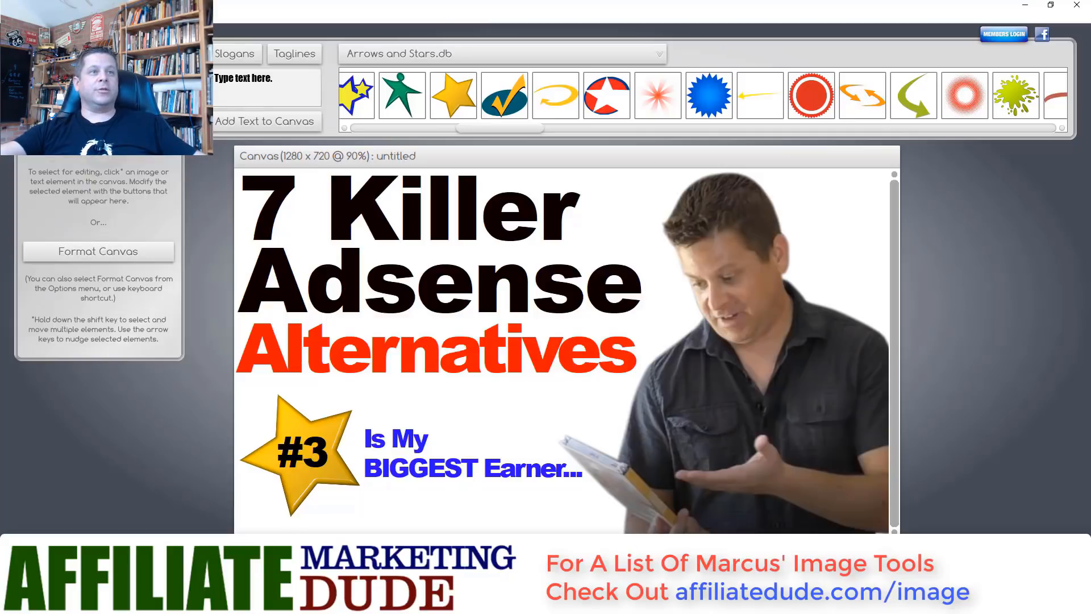
- Make the canvas background black and colour '7 Killer' with gold sampled from the star
left_click(80, 250)
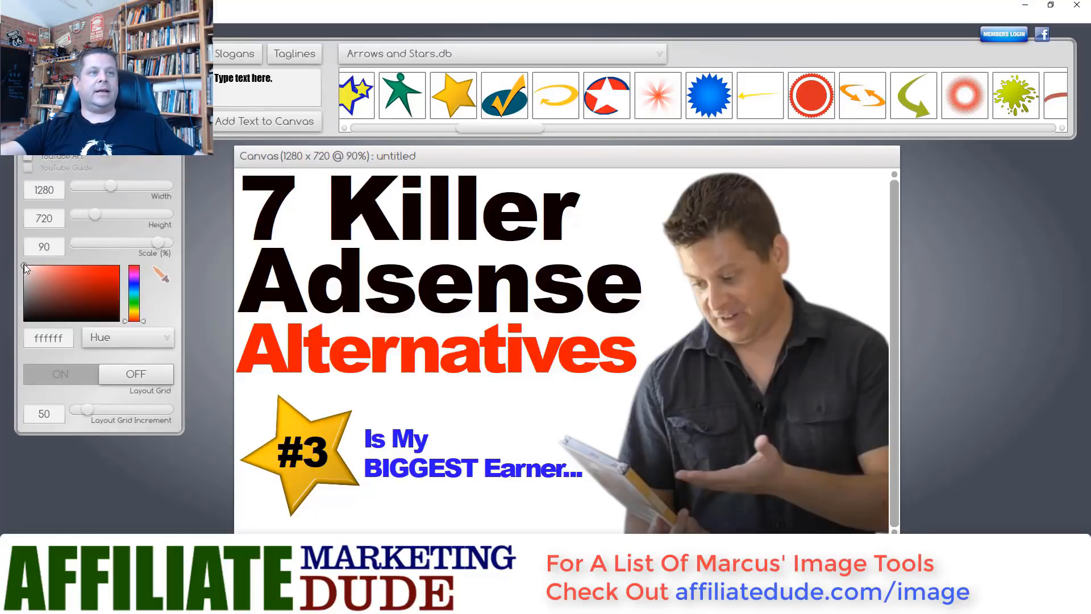
left_click(25, 321)
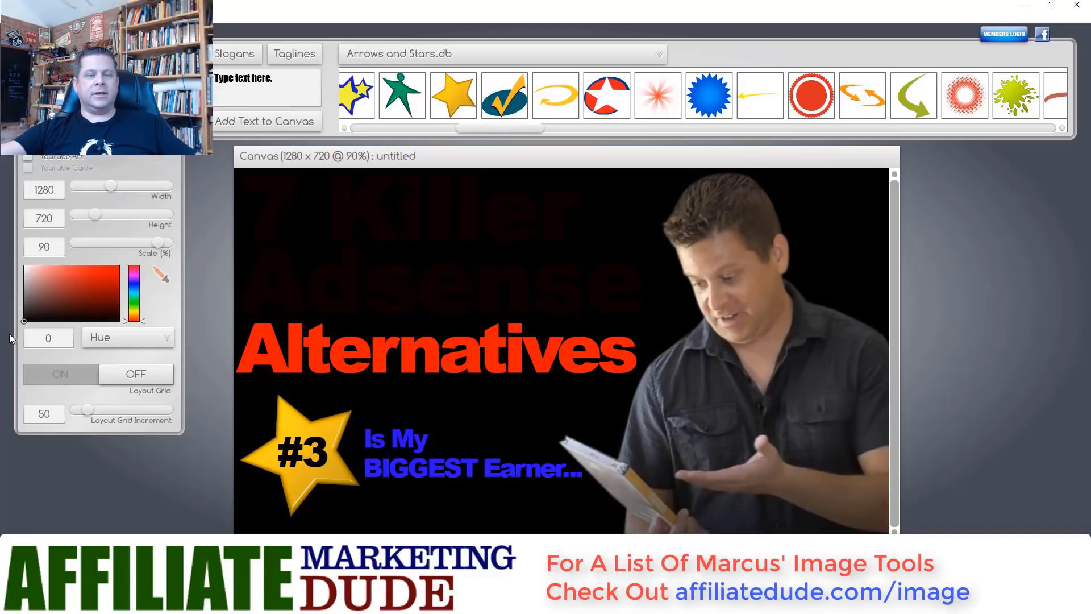
left_click(335, 236)
left_click(132, 170)
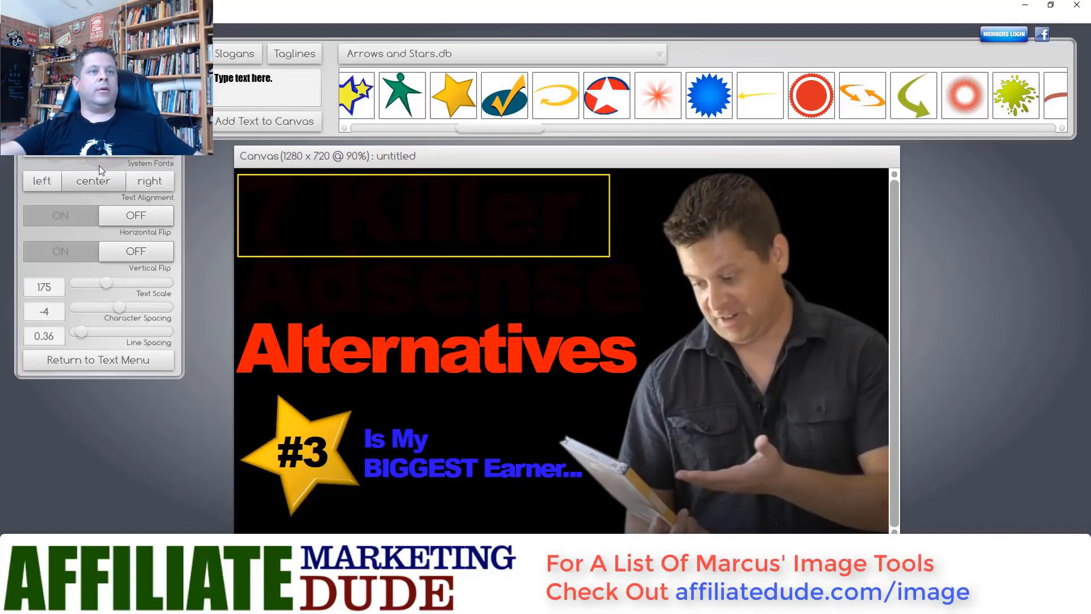
left_click(98, 359)
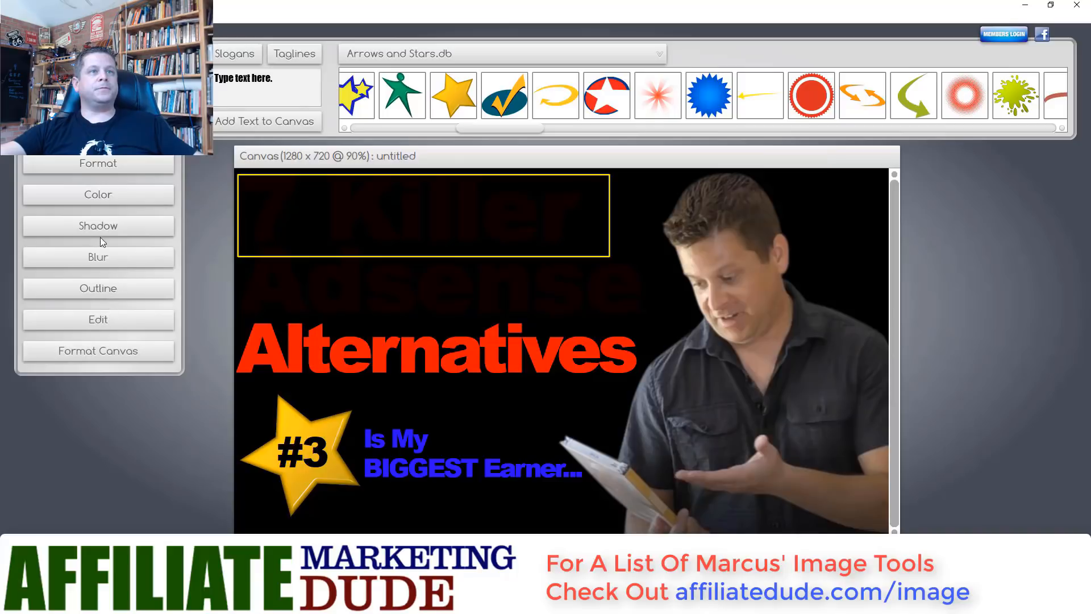
left_click(101, 196)
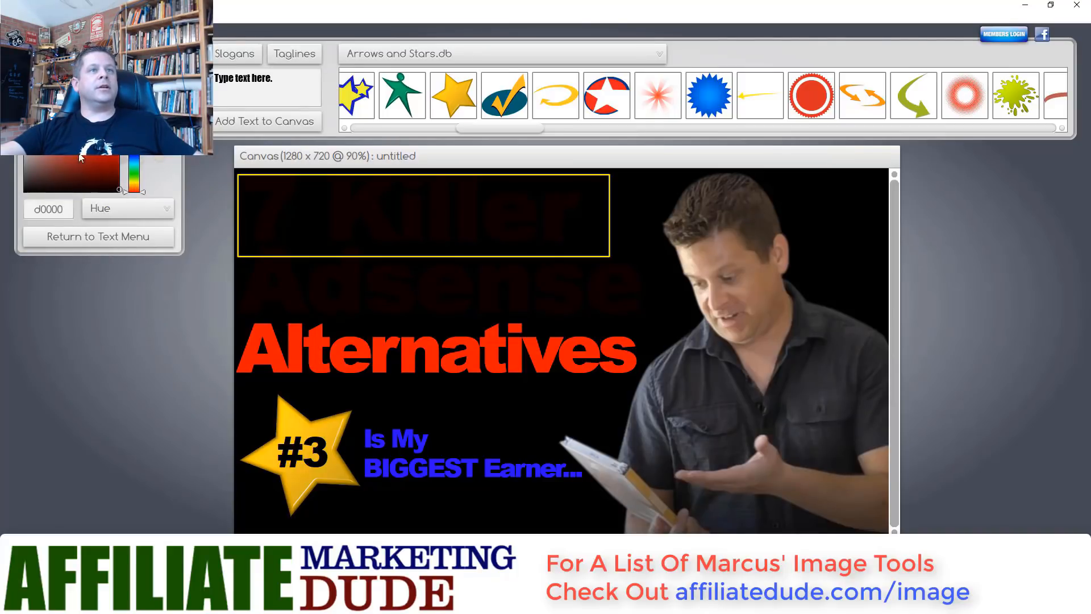
left_click(291, 423)
left_click(286, 288)
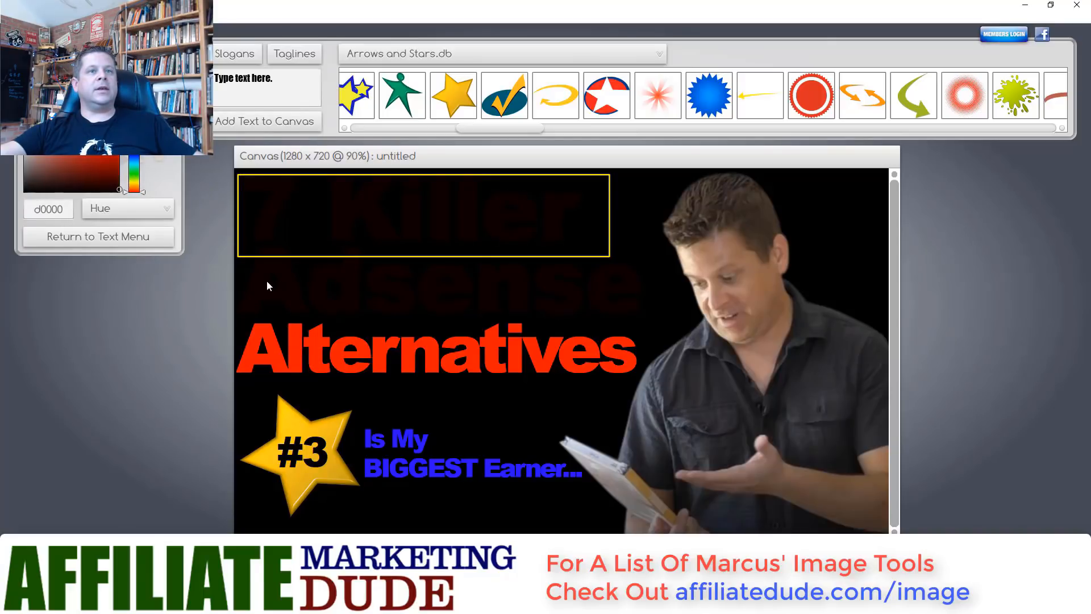
left_click(582, 282)
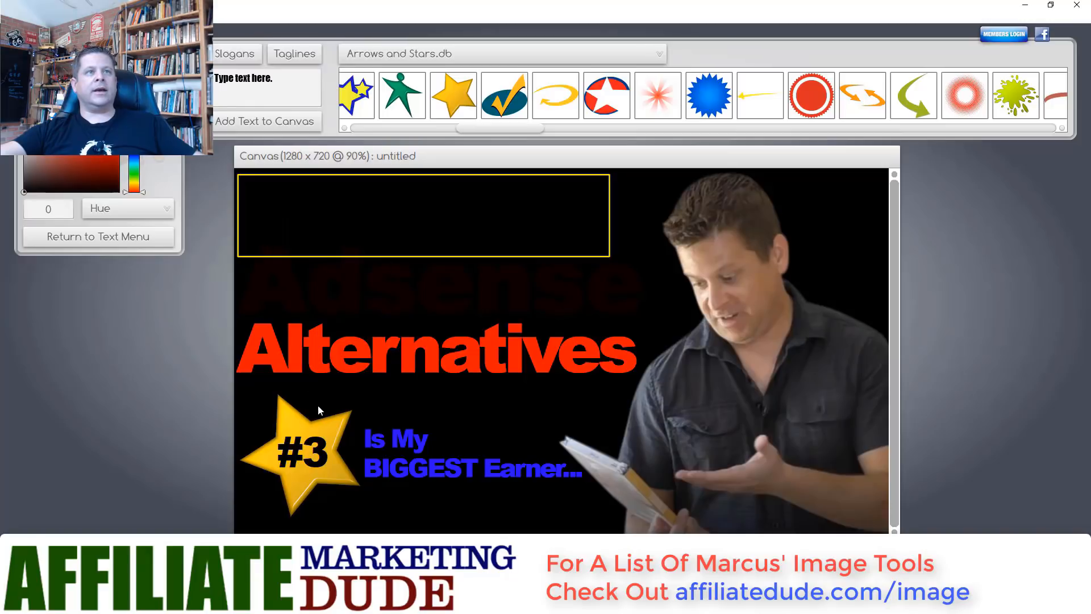
left_click(303, 433)
left_click(139, 233)
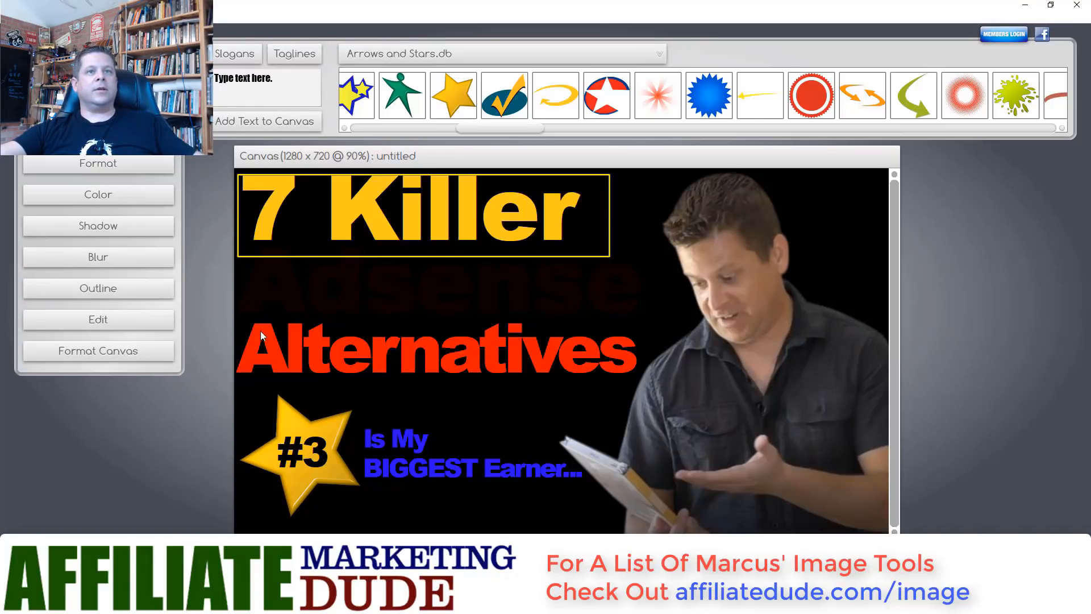
- Set the 'Adsense' line to pure white (ffffff), then drag the browser window onscreen
left_click(328, 281)
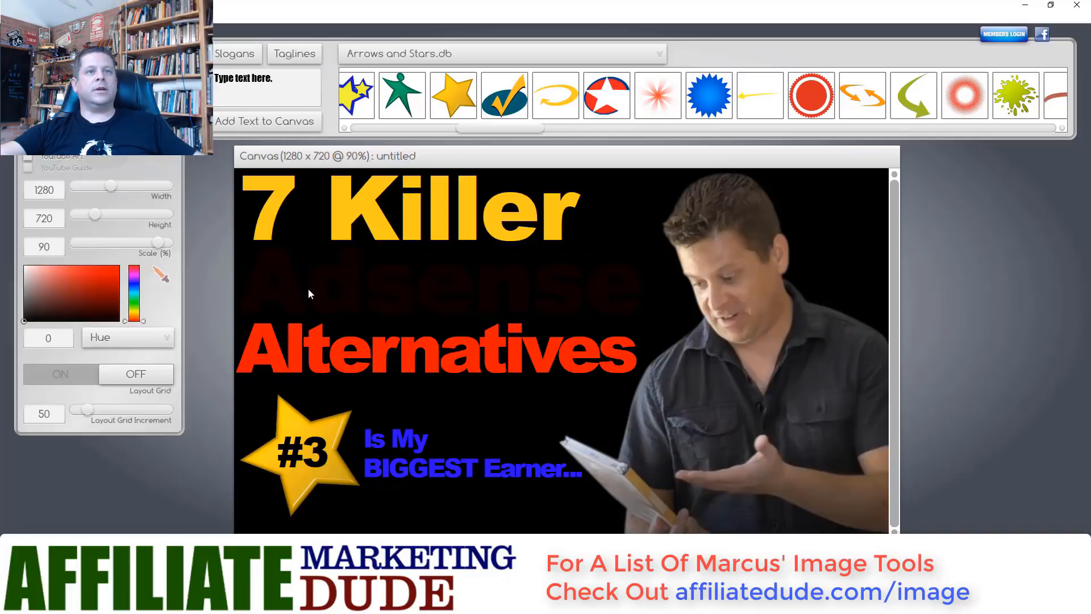
left_click(265, 276)
left_click(114, 190)
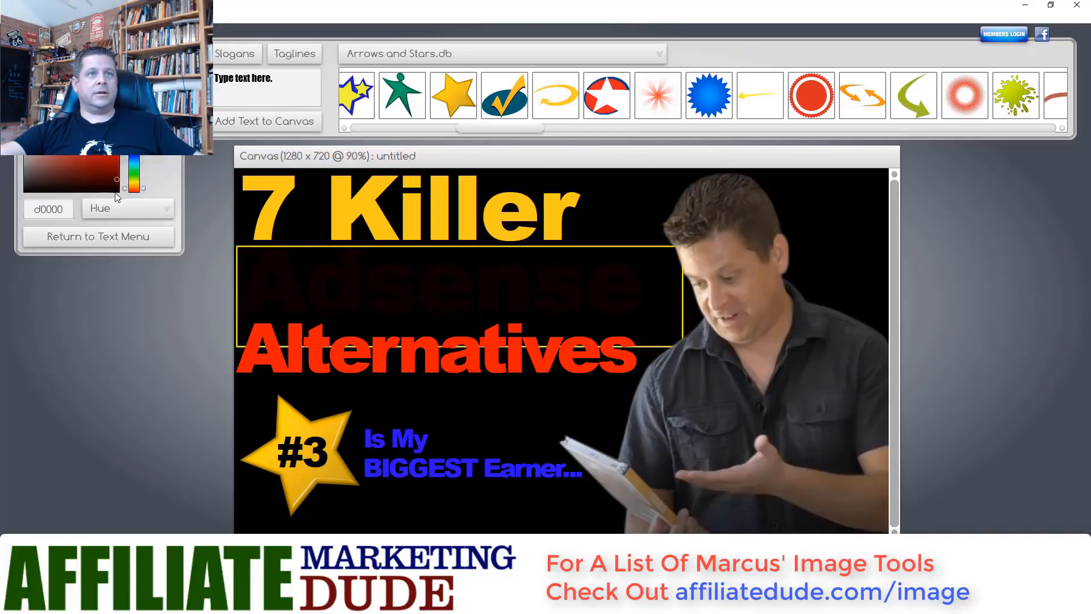
left_click(330, 431)
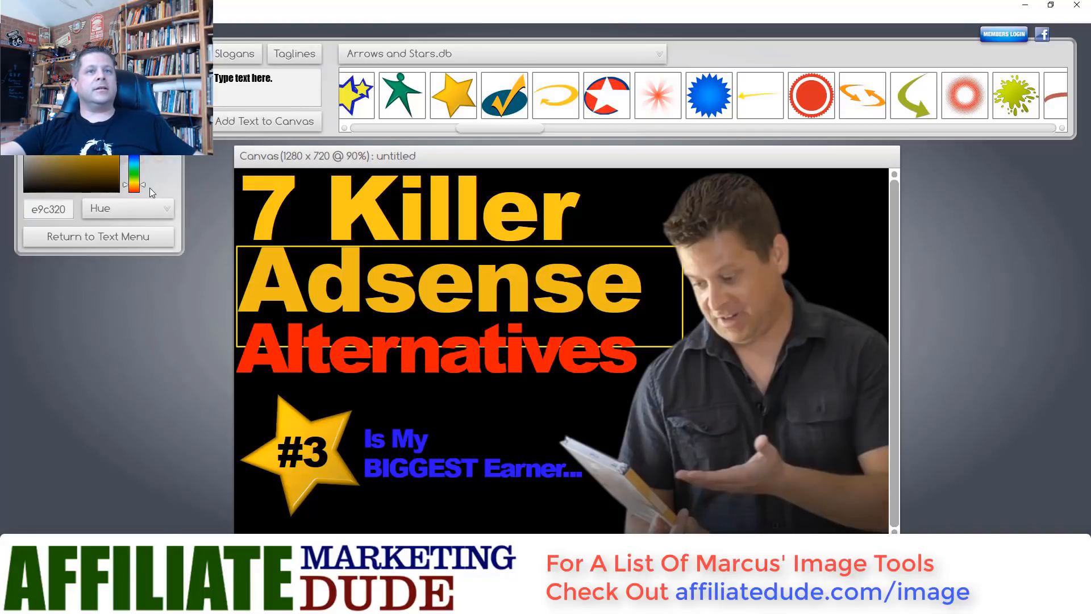
mouse_move(145, 183)
left_mouse_down()
mouse_move(145, 149)
mouse_move(145, 183)
left_mouse_up()
left_click(47, 143)
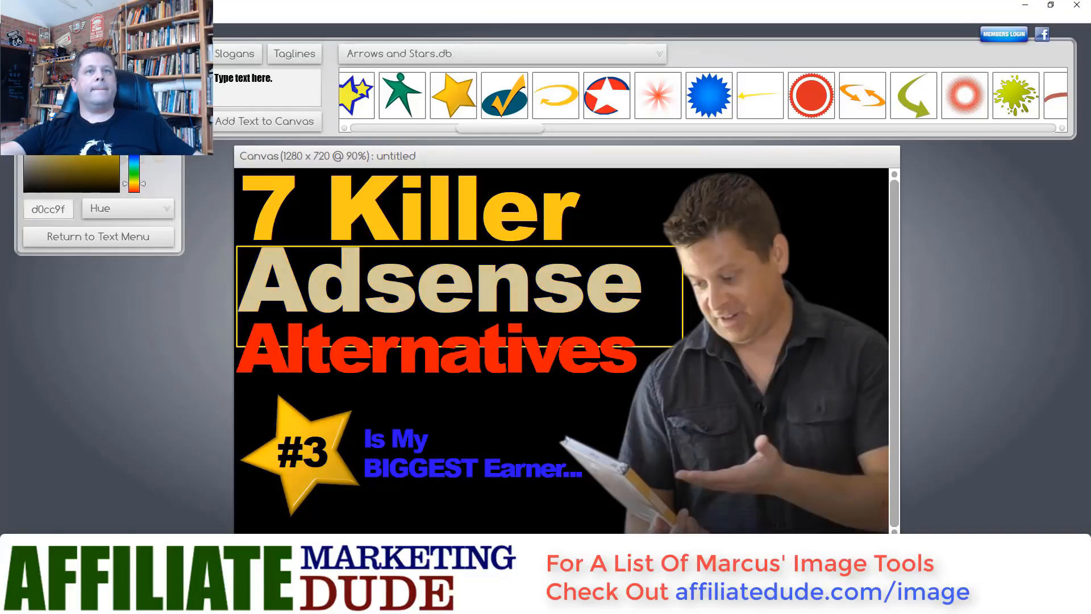
left_click_drag(46, 142, 24, 128)
left_click(483, 408)
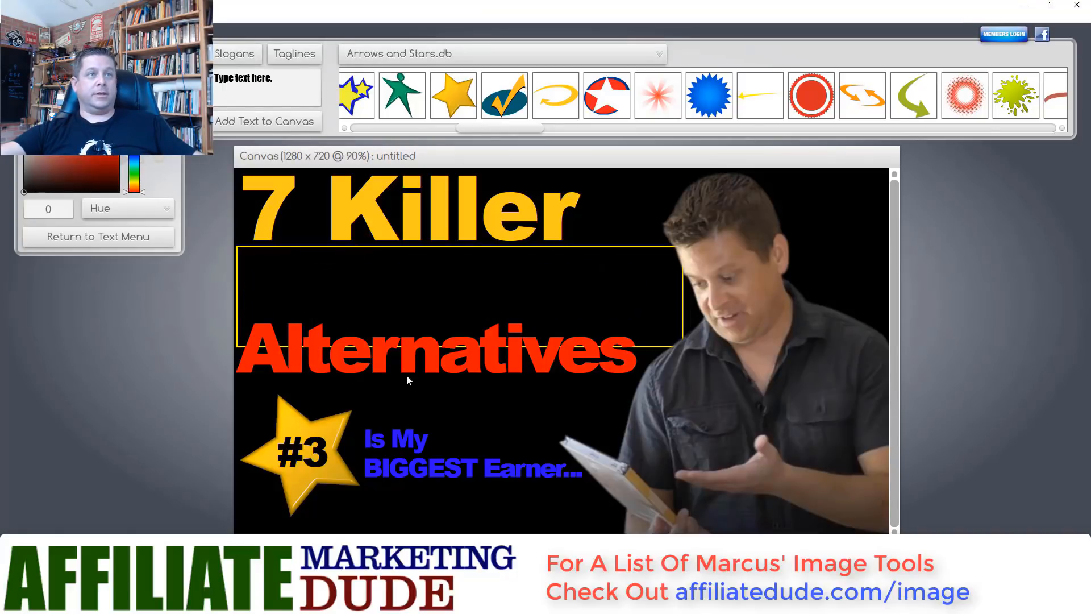
left_click(24, 96)
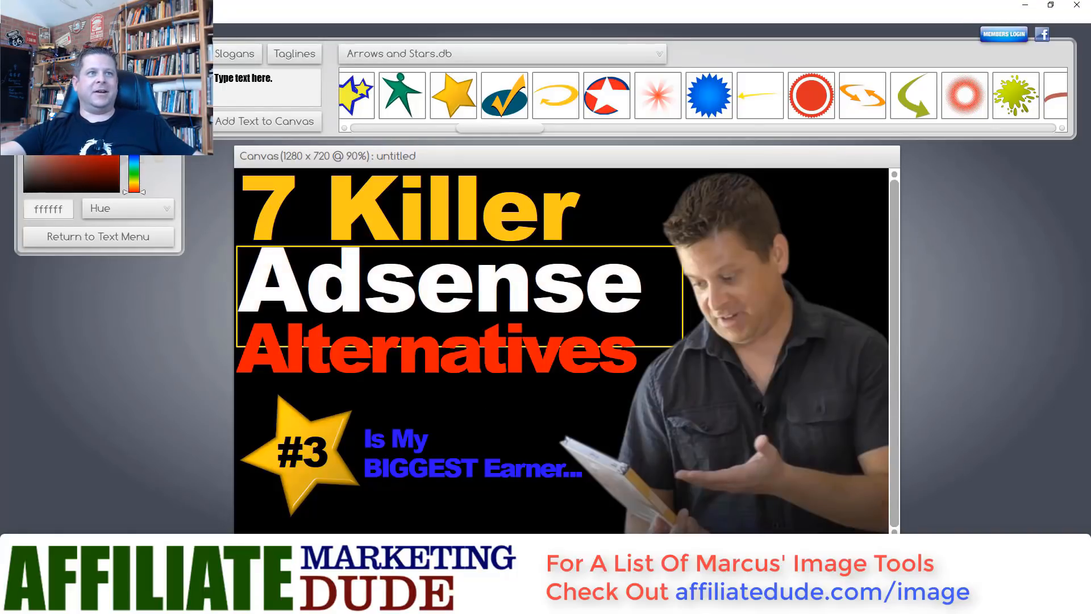
left_click(125, 226)
left_click(240, 418)
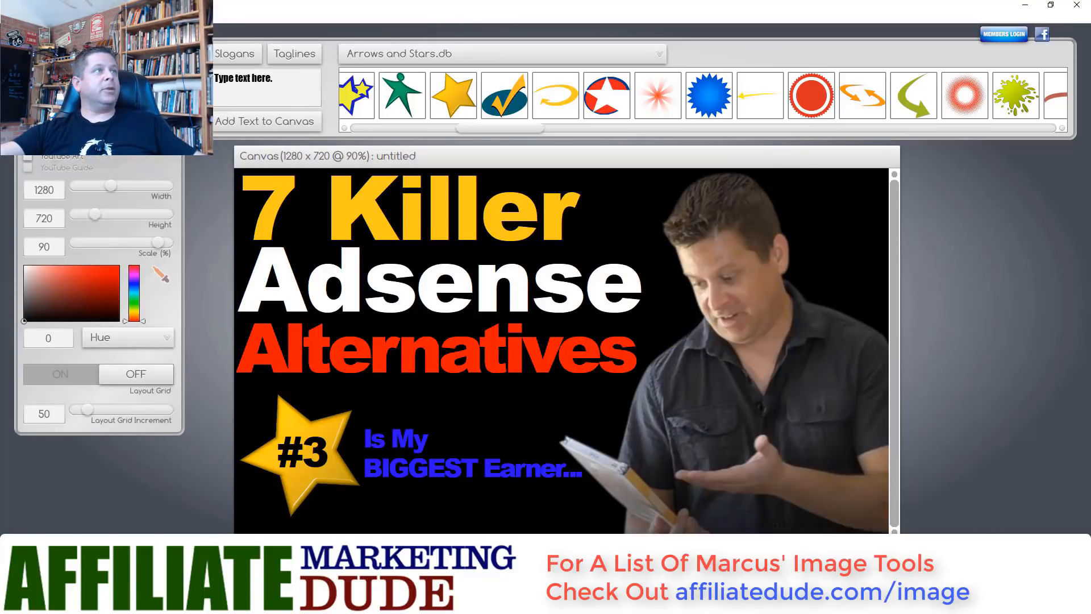
left_click_drag(0, 114, 650, 73)
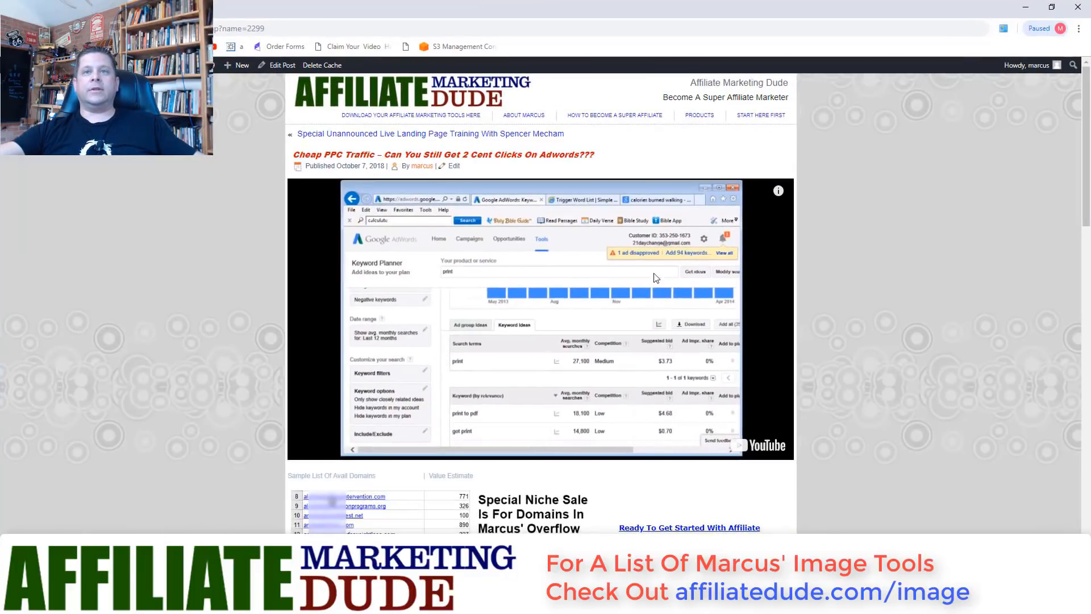
- Scroll through the Cheap PPC Traffic post and back up to the top
scroll(702, 308, "down", 8)
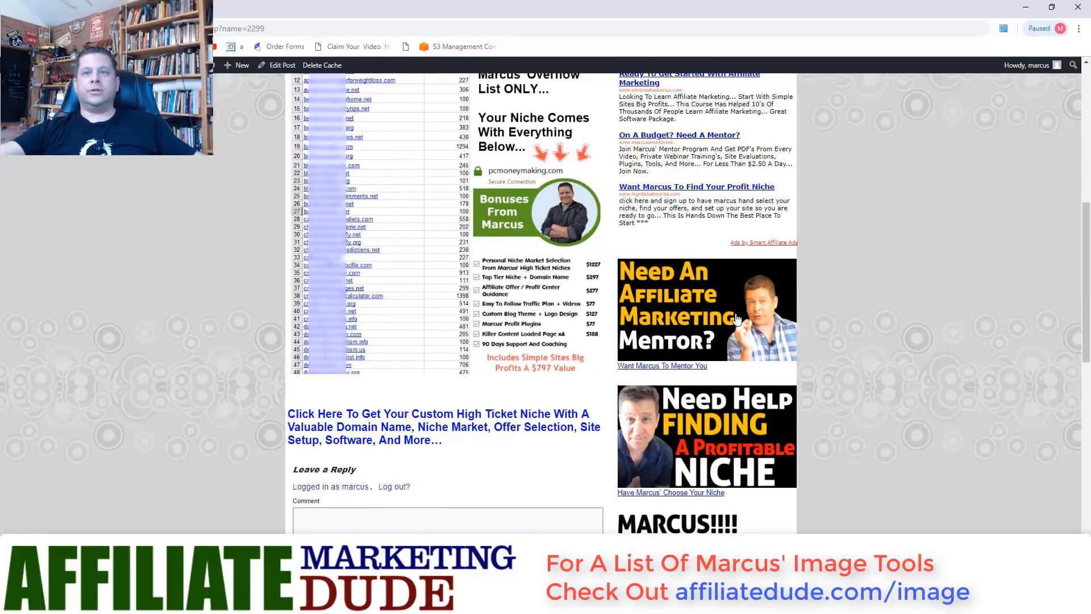
scroll(739, 341, "down", 1)
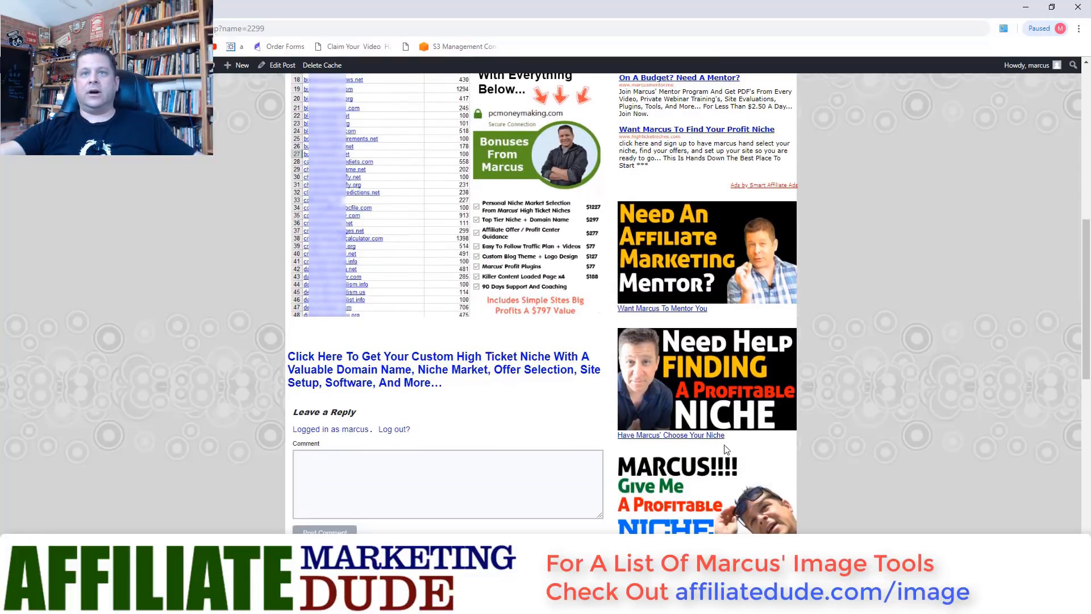
scroll(707, 463, "down", 1)
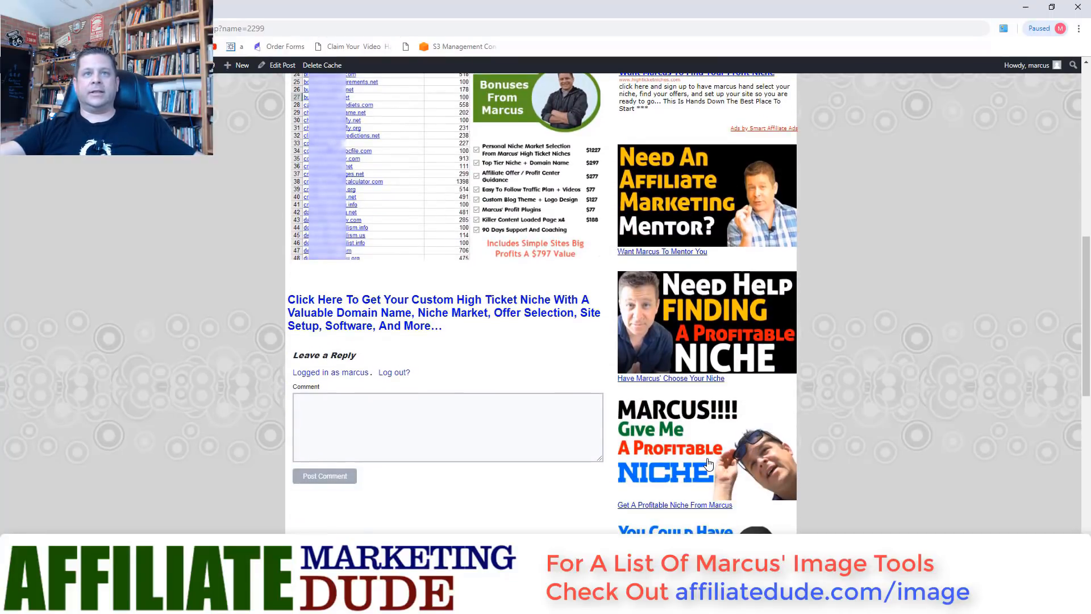
scroll(480, 258, "up", 3)
scroll(805, 344, "down", 3)
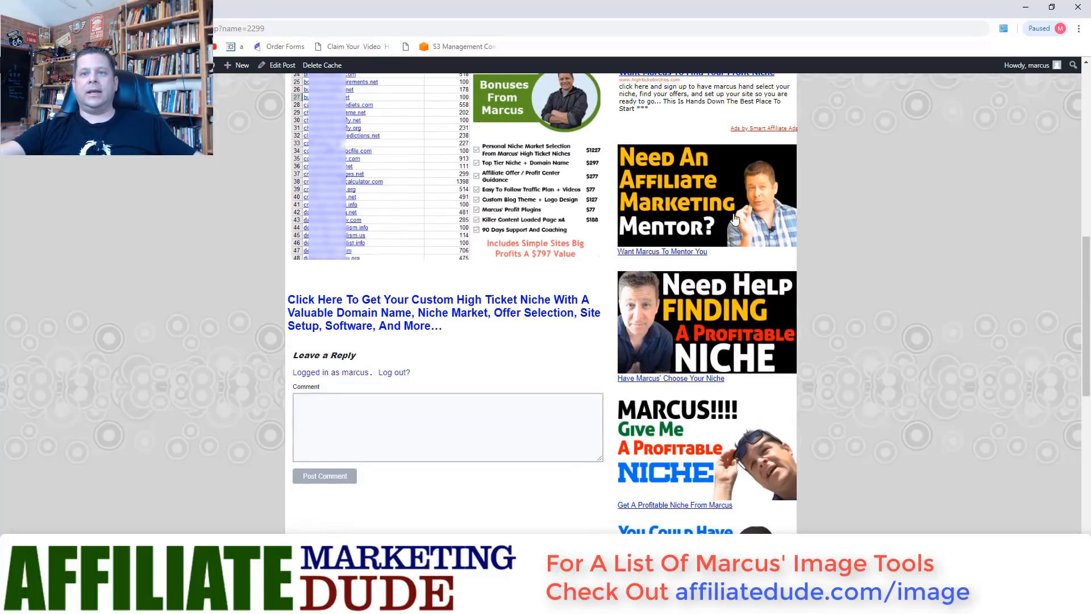
scroll(721, 466, "down", 4)
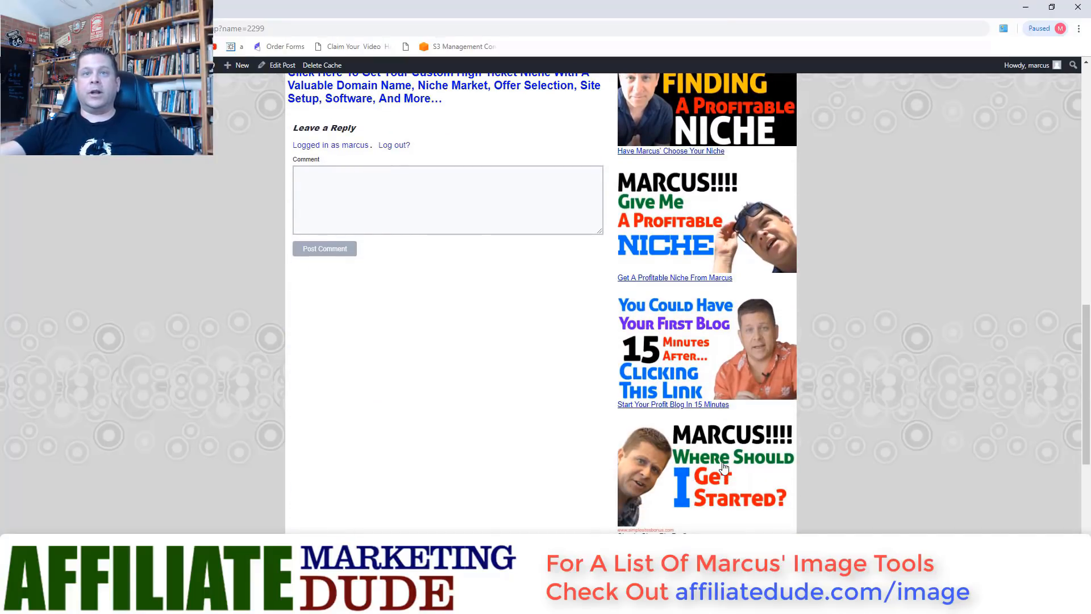
scroll(723, 467, "down", 3)
scroll(722, 467, "up", 20)
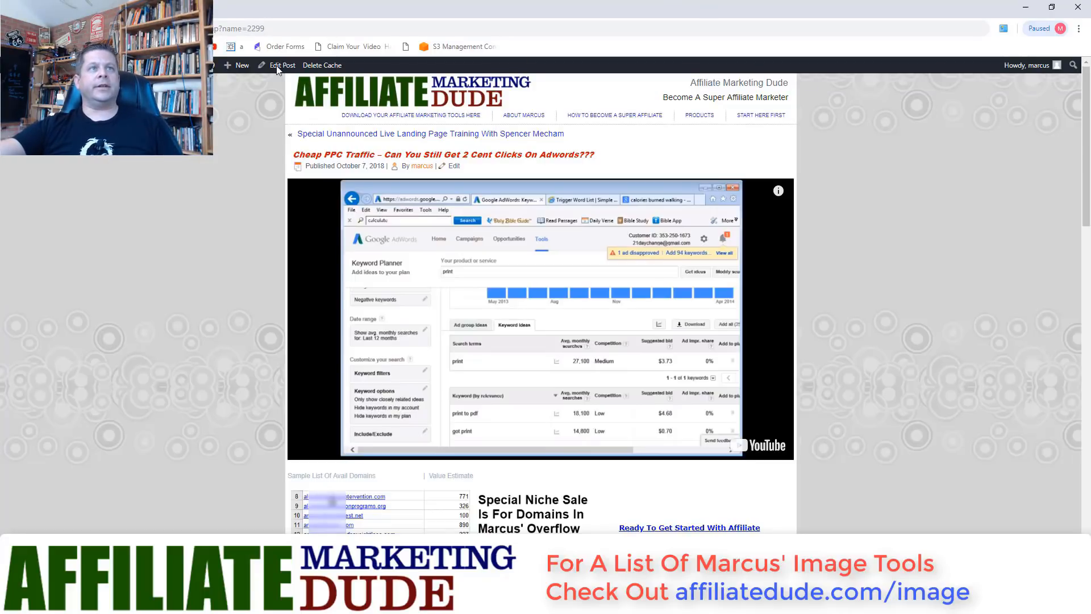
- Load offervault.com in a new browser tab and reload the page
key("ctrl+t")
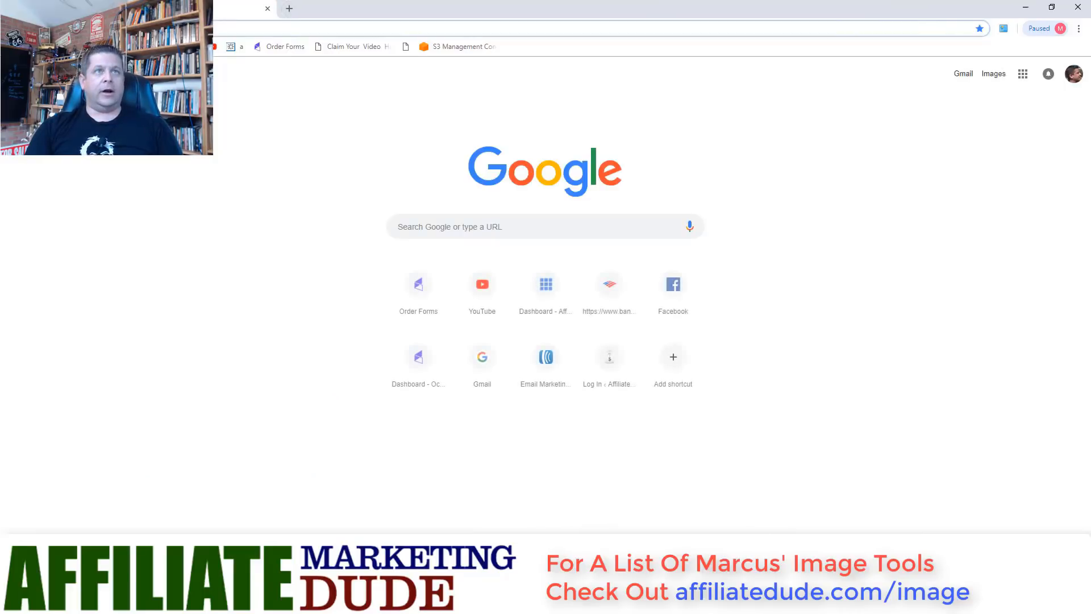
type("offervault.com")
key("Return")
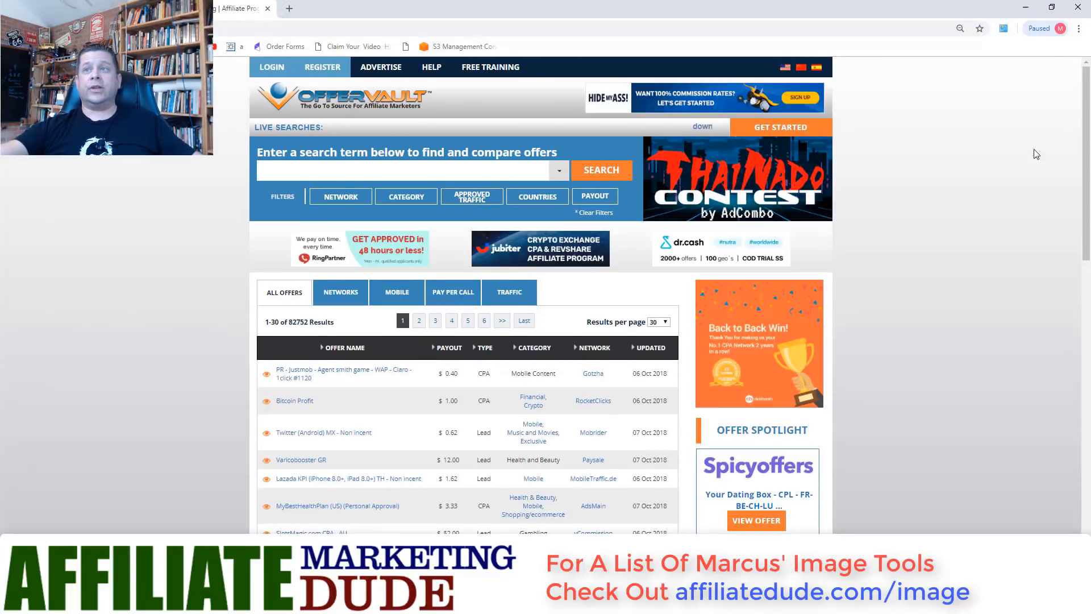
right_click(996, 179)
left_click(995, 216)
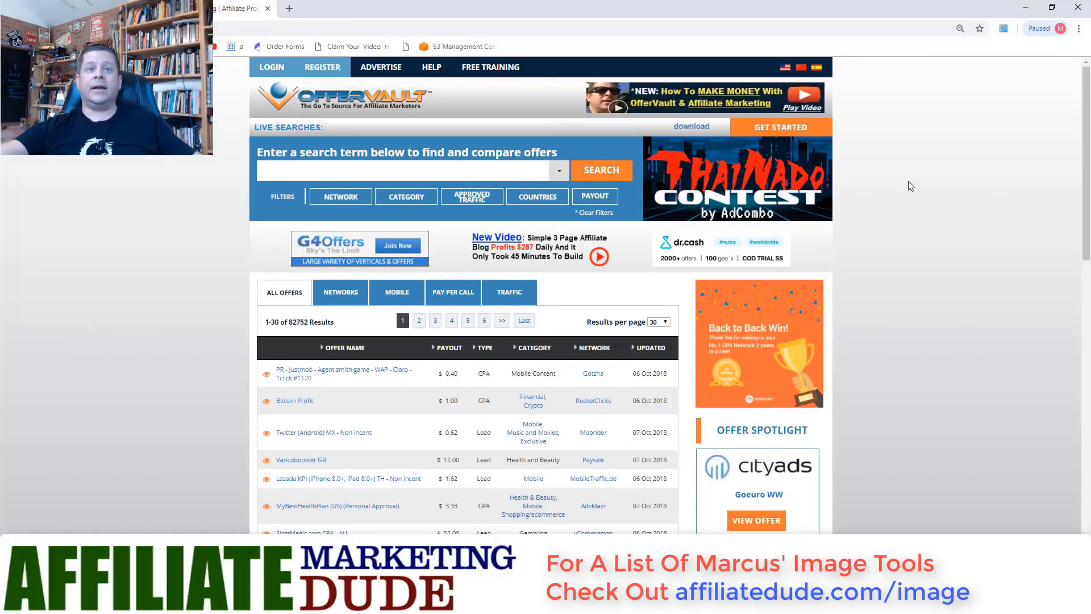
- Reload OfferVault again and follow the 'Simple 3 Page Affiliate Blog' promo link
scroll(908, 182, "down", 15)
right_click(936, 227)
left_click(944, 263)
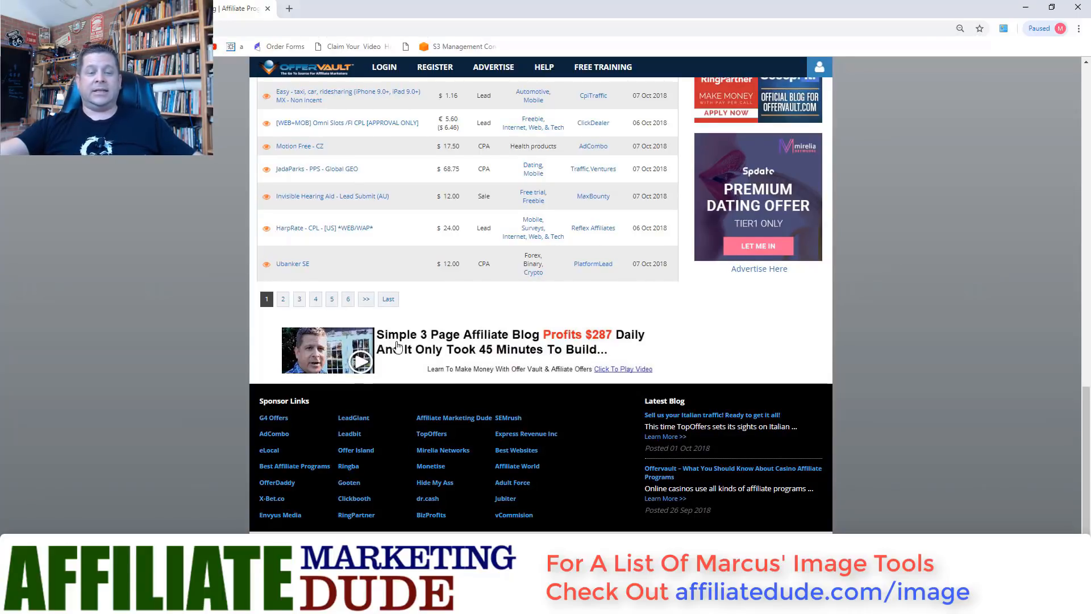
left_click(520, 348)
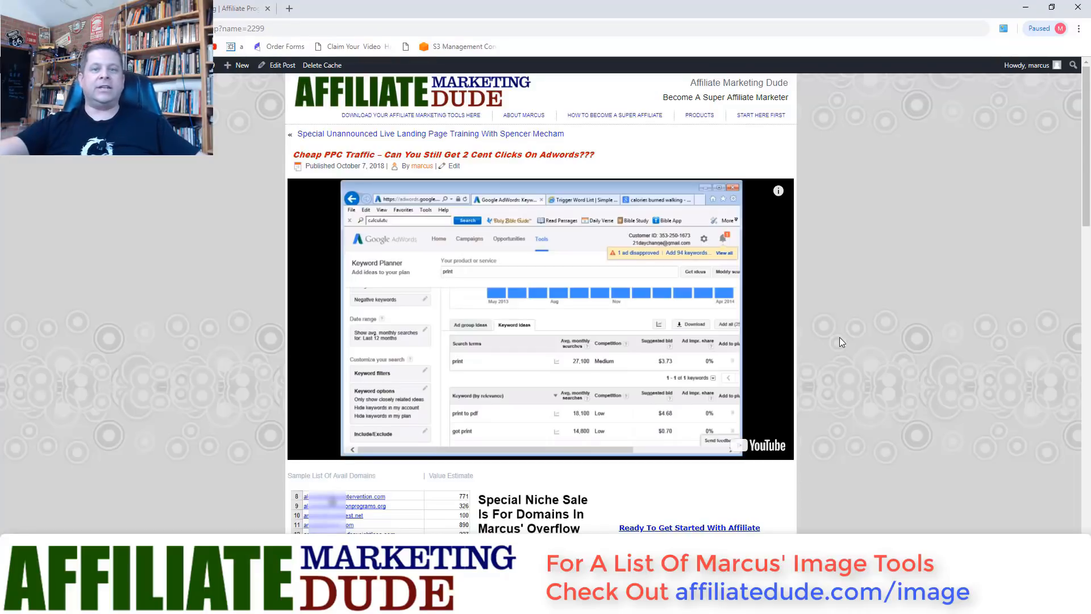
scroll(878, 364, "down", 8)
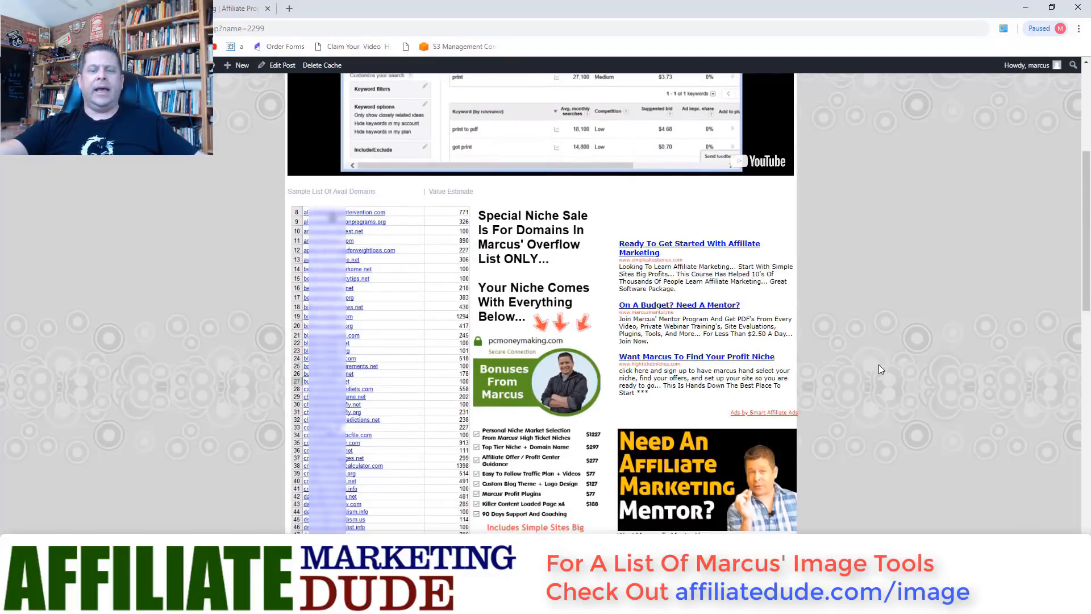
scroll(879, 369, "down", 3)
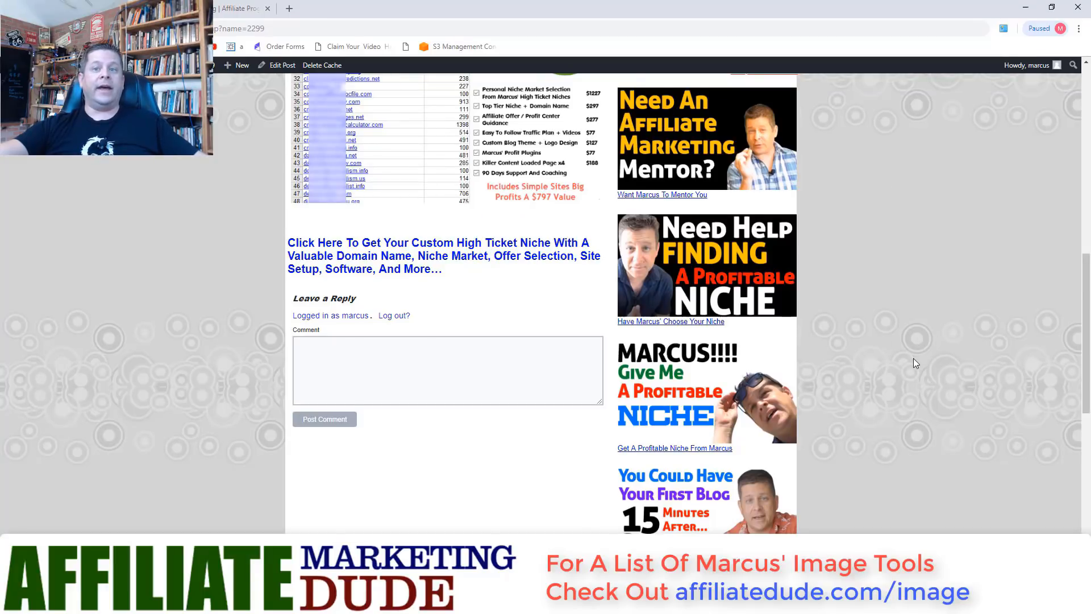
scroll(913, 360, "down", 3)
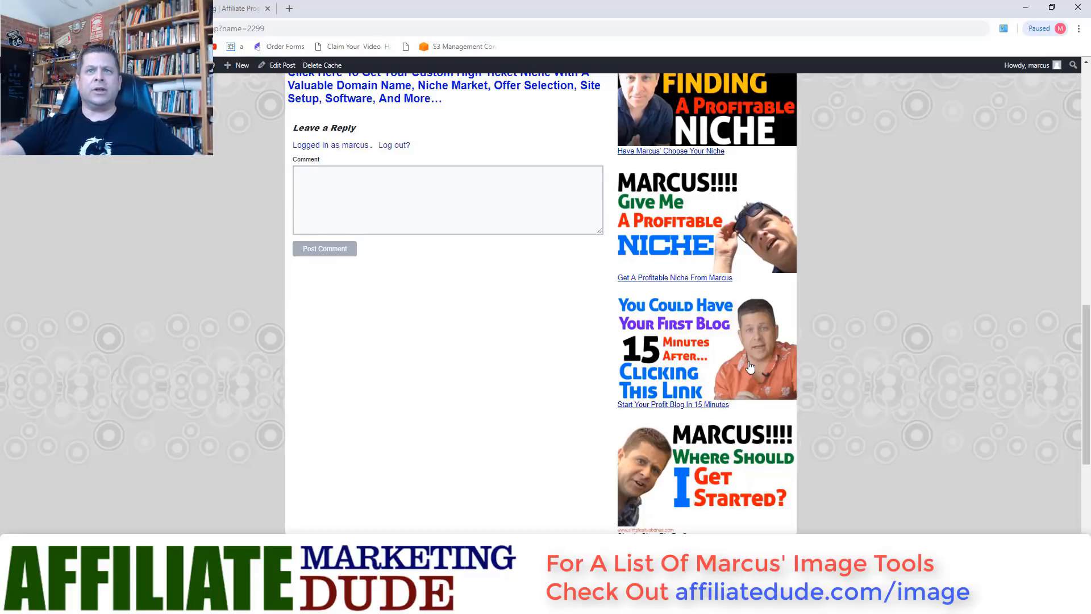
scroll(815, 359, "up", 7)
scroll(814, 359, "up", 3)
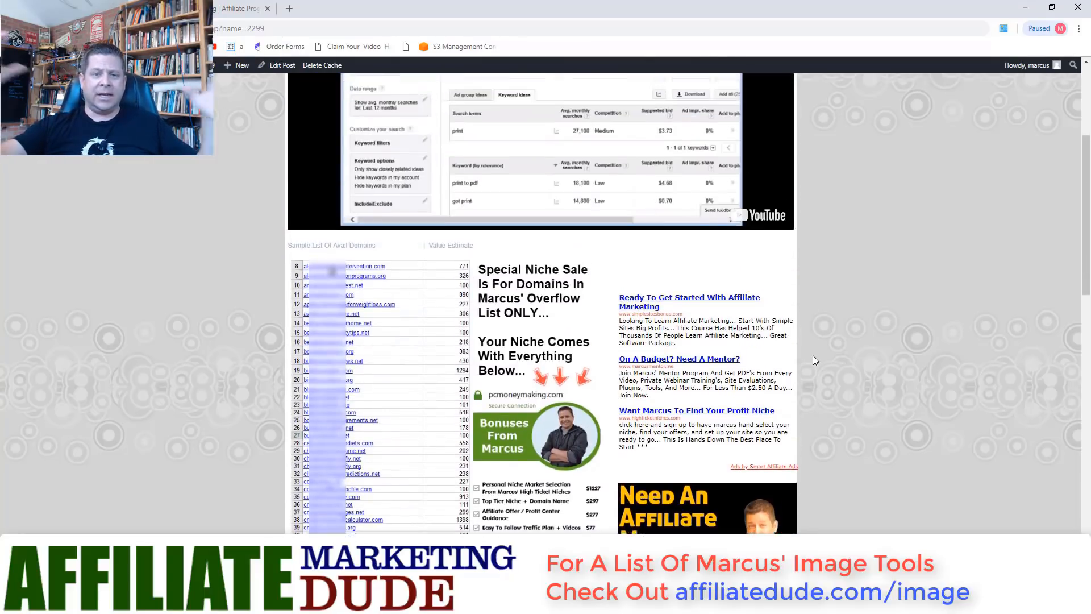